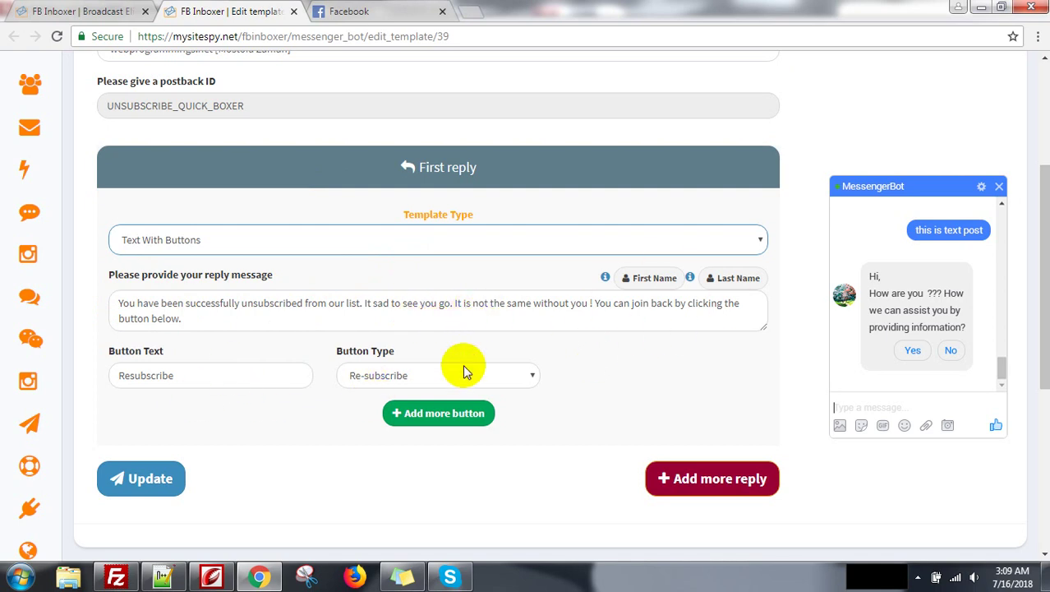
# Review the available button types in the unsubscribe template's first reply, keeping Re-subscribe, and close the template
pyautogui.click(413, 375)
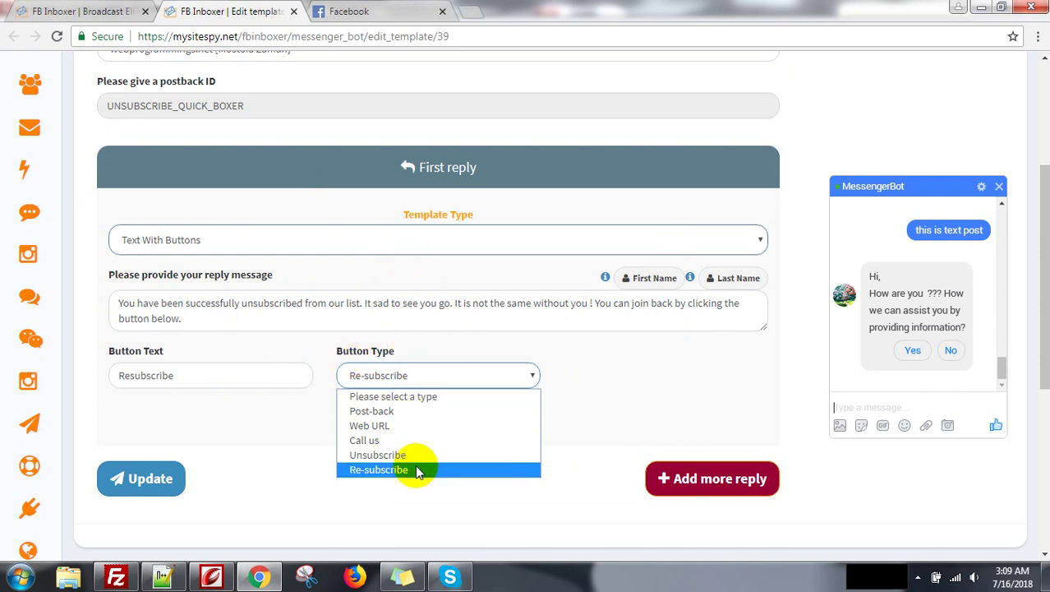
pyautogui.click(627, 372)
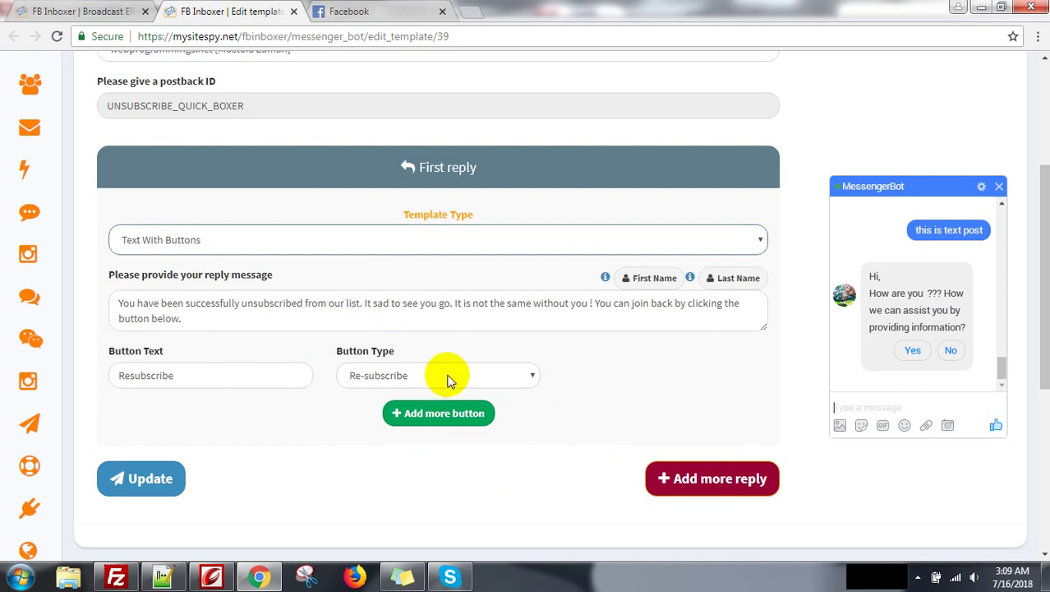
pyautogui.click(293, 11)
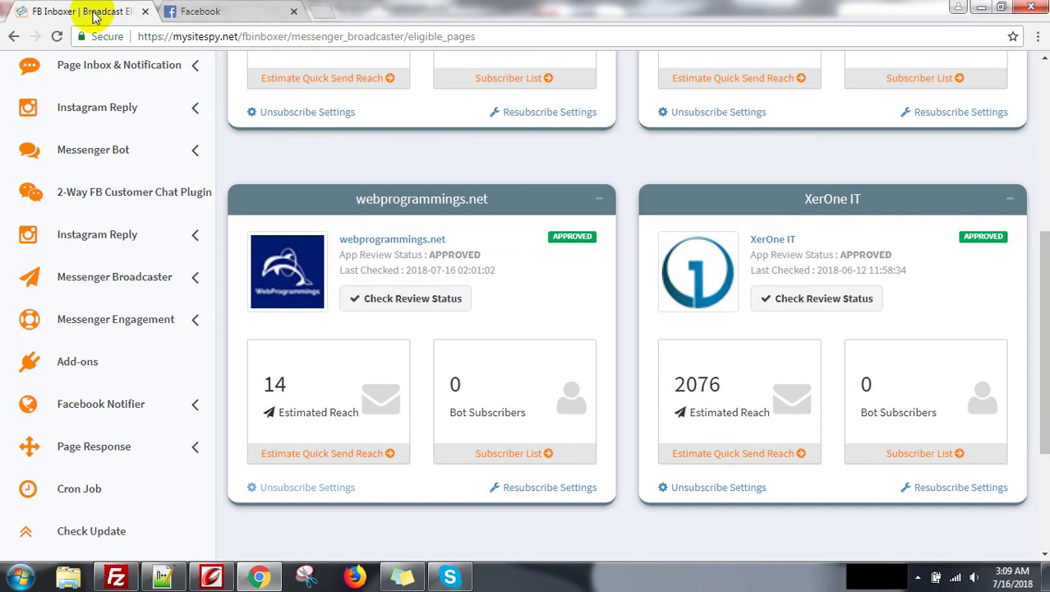
# Open the resubscribe settings of the webprogrammings.net page, review the template's reply message and button, and close the template
pyautogui.click(556, 494)
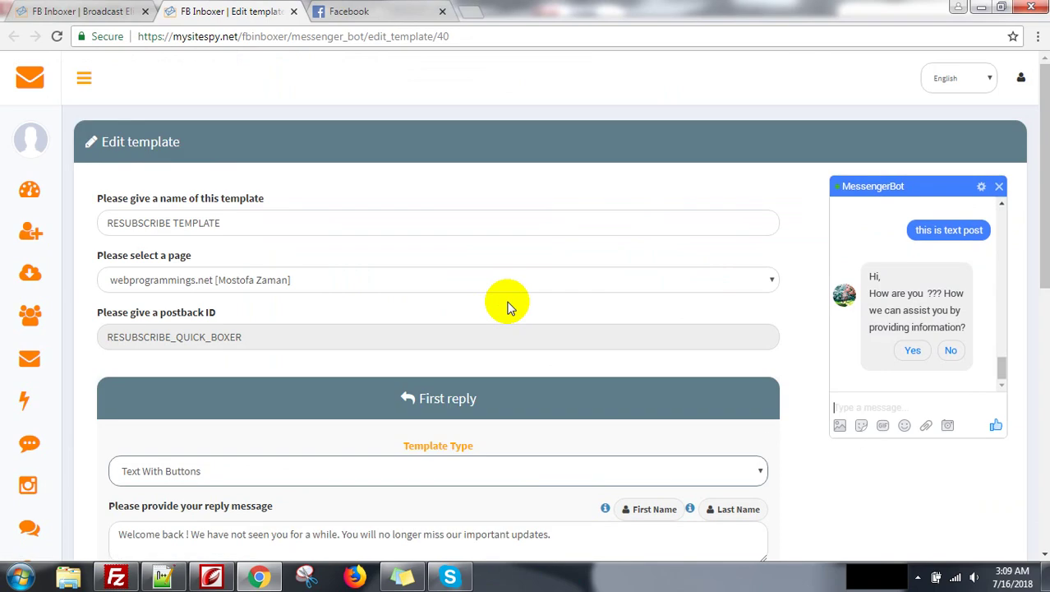
pyautogui.scroll(-5, 513, 305)
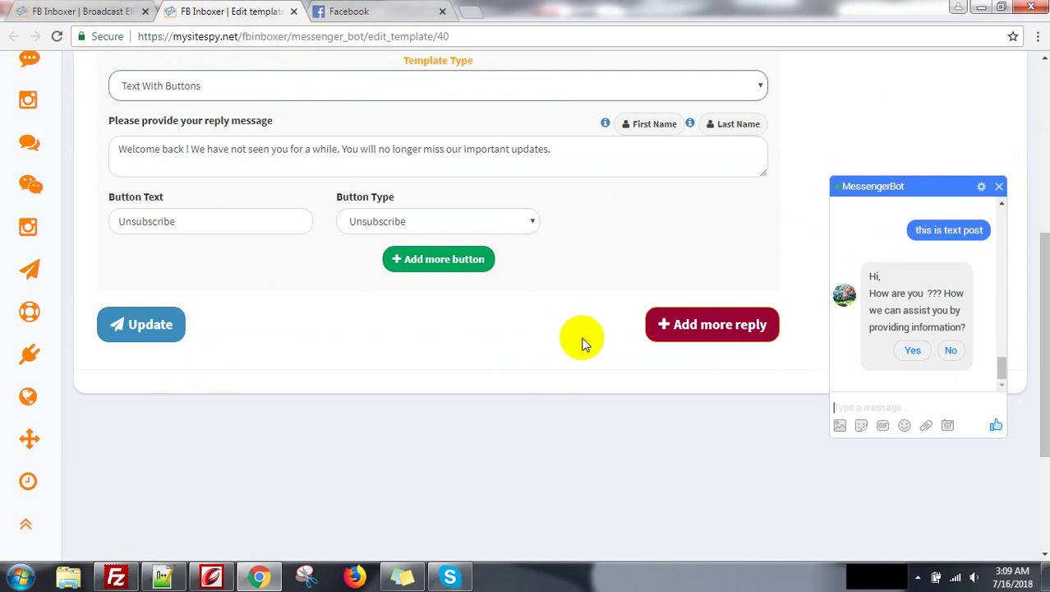
pyautogui.scroll(1, 543, 321)
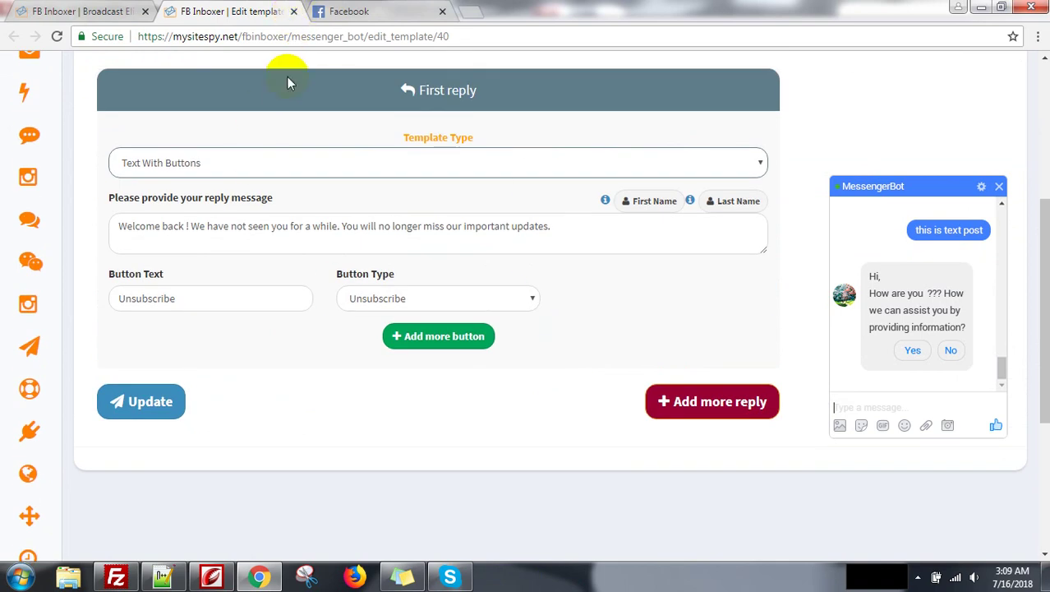
pyautogui.click(294, 12)
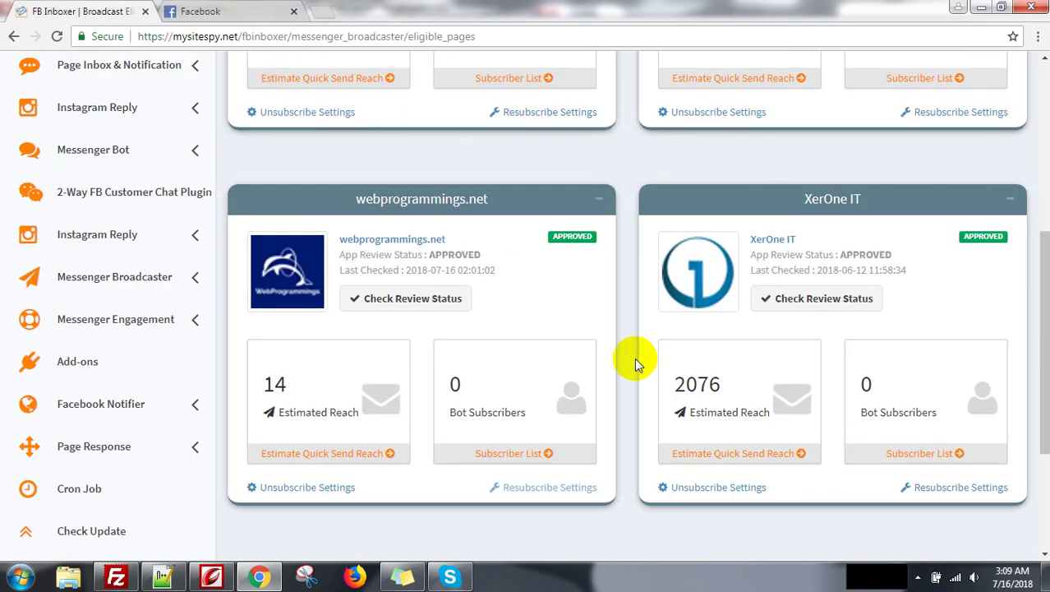
# Open the Messenger Broadcaster label list
pyautogui.scroll(2, 633, 362)
pyautogui.scroll(3, 625, 361)
pyautogui.scroll(-4, 621, 362)
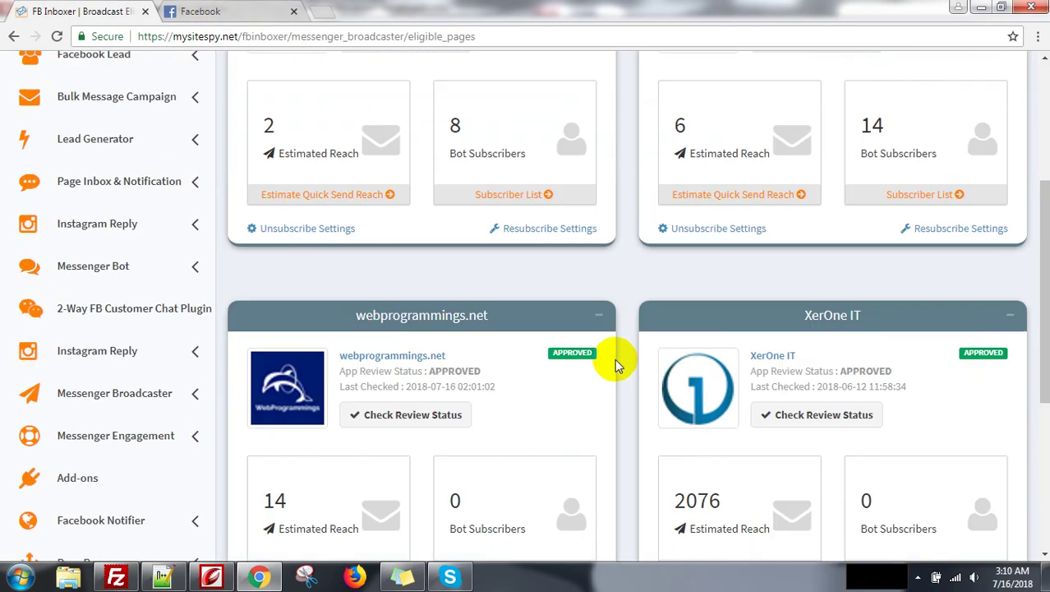
pyautogui.scroll(-3, 608, 364)
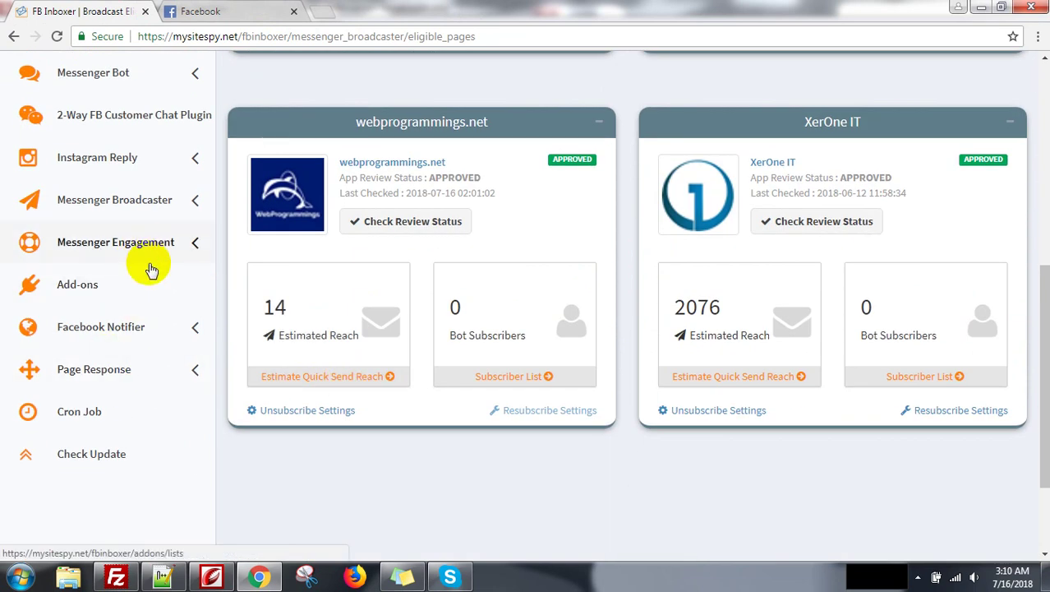
pyautogui.click(152, 208)
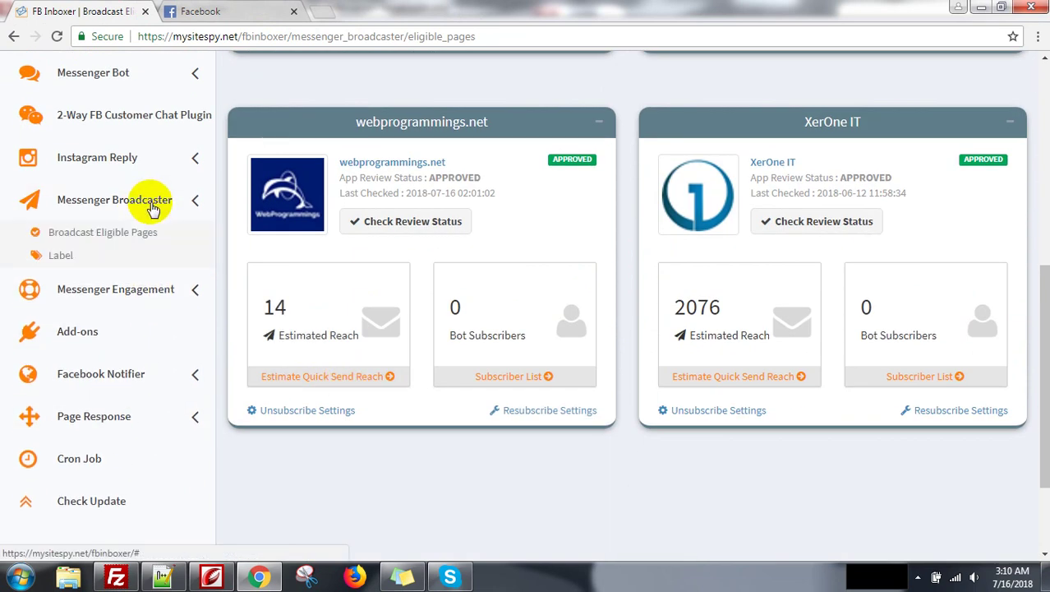
pyautogui.click(62, 258)
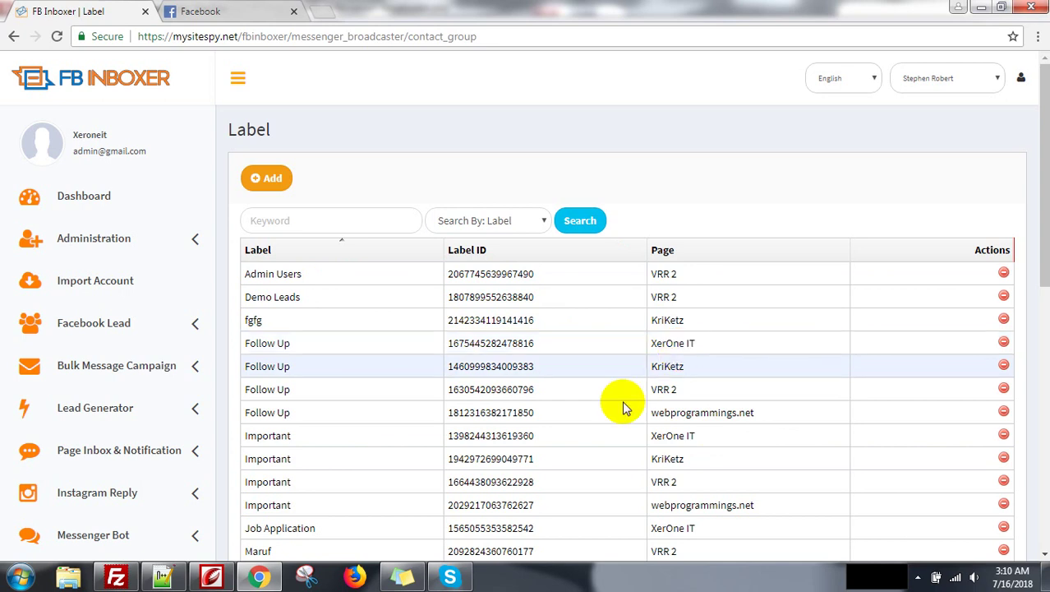
# Add a label named Demo 2 for the VRR 2 page and save it
pyautogui.click(276, 186)
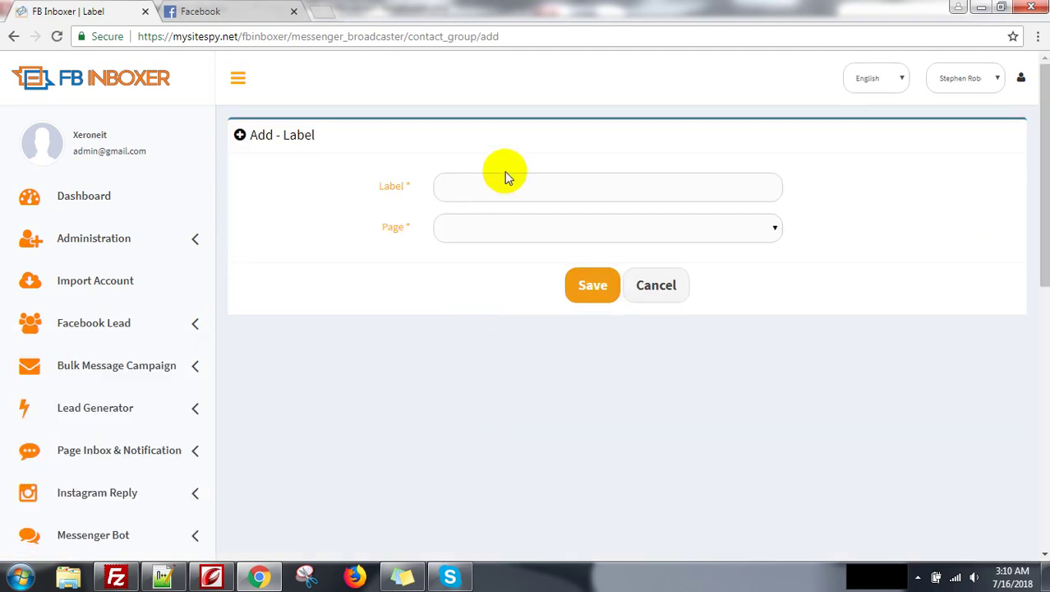
pyautogui.click(504, 182)
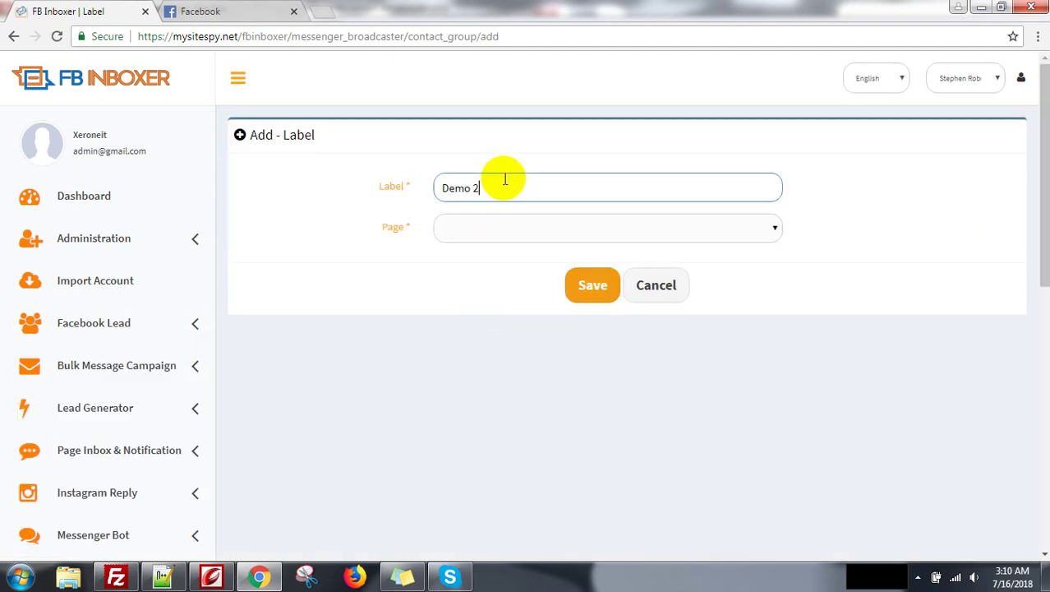
pyautogui.click(505, 230)
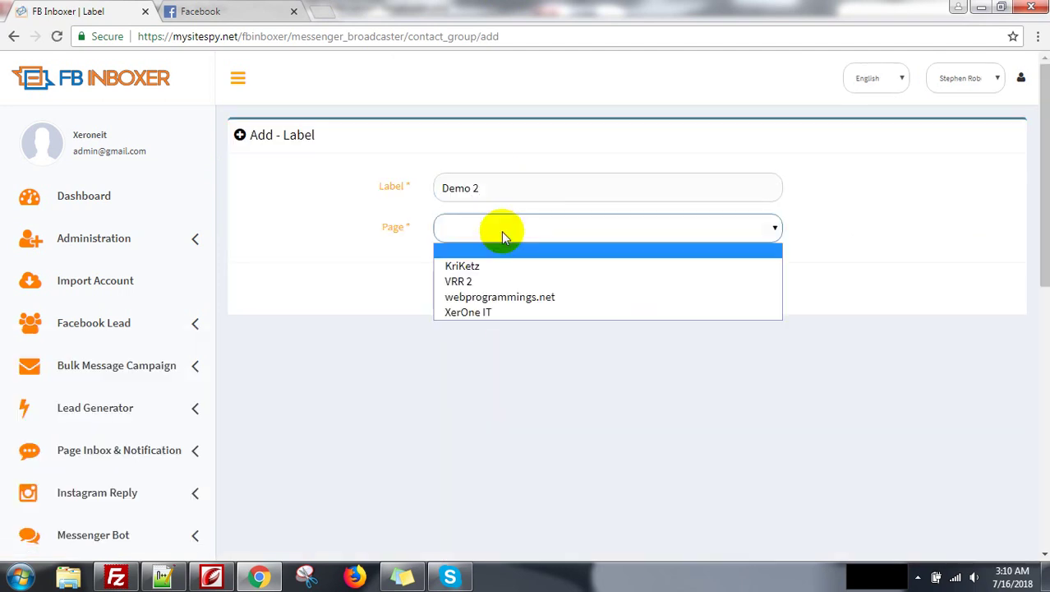
pyautogui.click(498, 282)
pyautogui.click(590, 285)
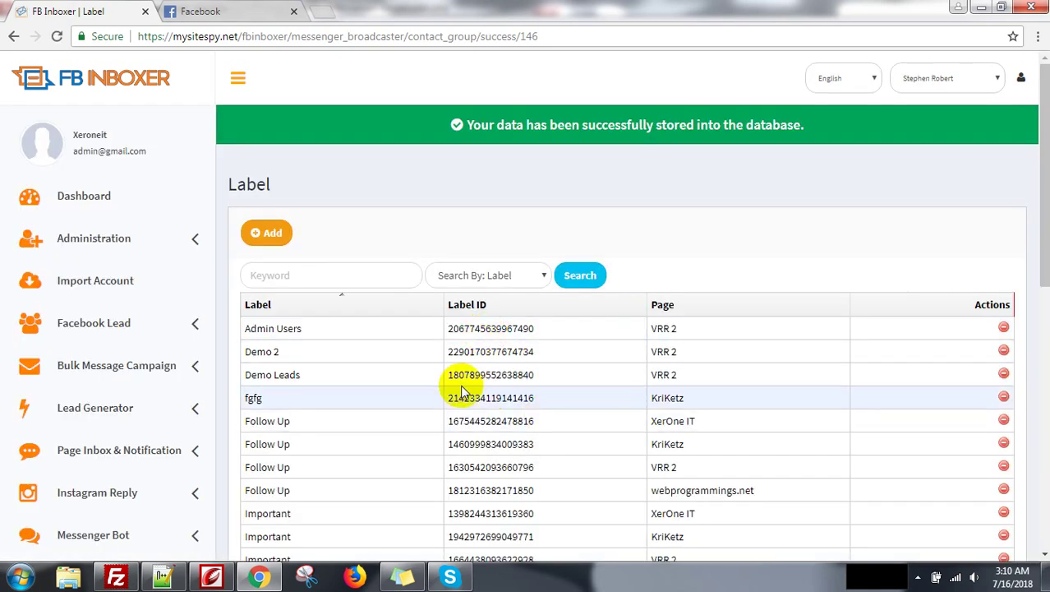
# Check the Demo 2 entry in the label list and dismiss the e-mail notification
pyautogui.moveTo(255, 352); pyautogui.dragTo(745, 354)
pyautogui.click(627, 358)
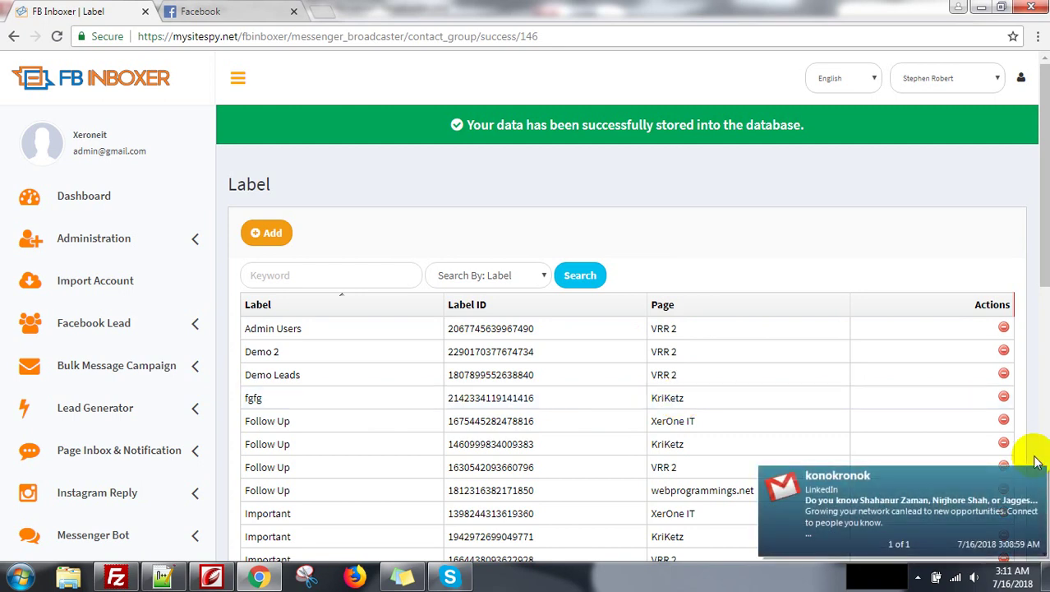
pyautogui.click(1037, 475)
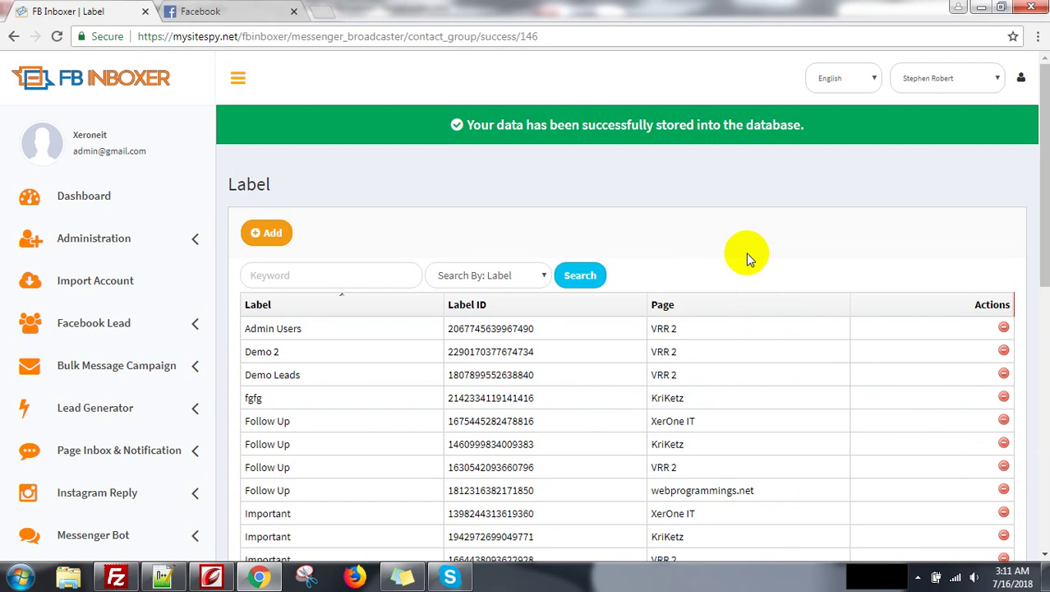
# Open the Messenger Broadcaster subscriber list
pyautogui.scroll(-2, 704, 305)
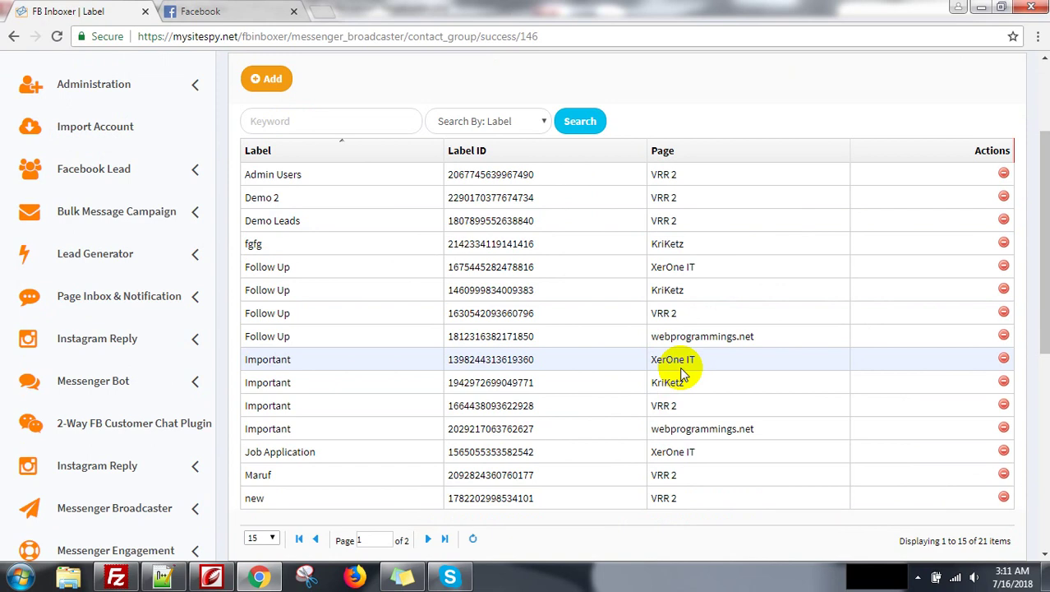
pyautogui.scroll(-2, 376, 411)
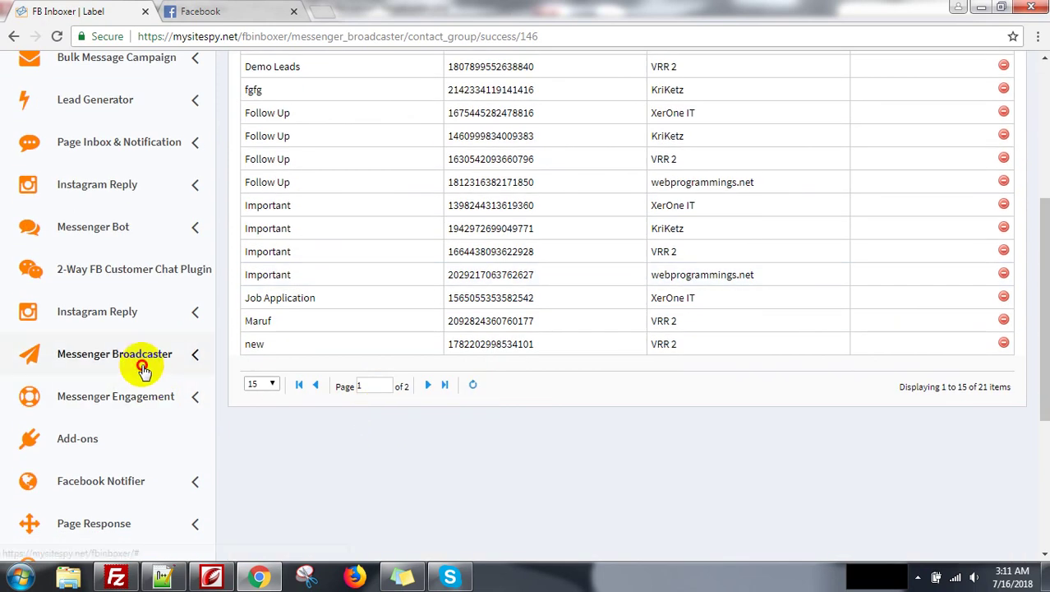
pyautogui.click(145, 368)
pyautogui.click(69, 432)
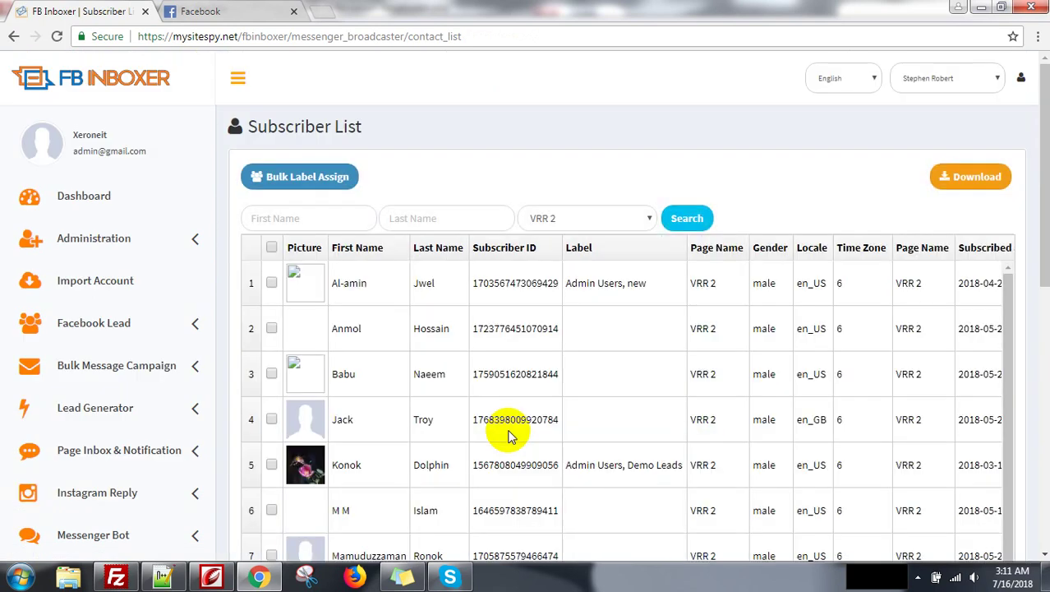
# Edit the subscriber in row 5, add the Demo 2 subscriber group and save the update
pyautogui.scroll(-1, 894, 337)
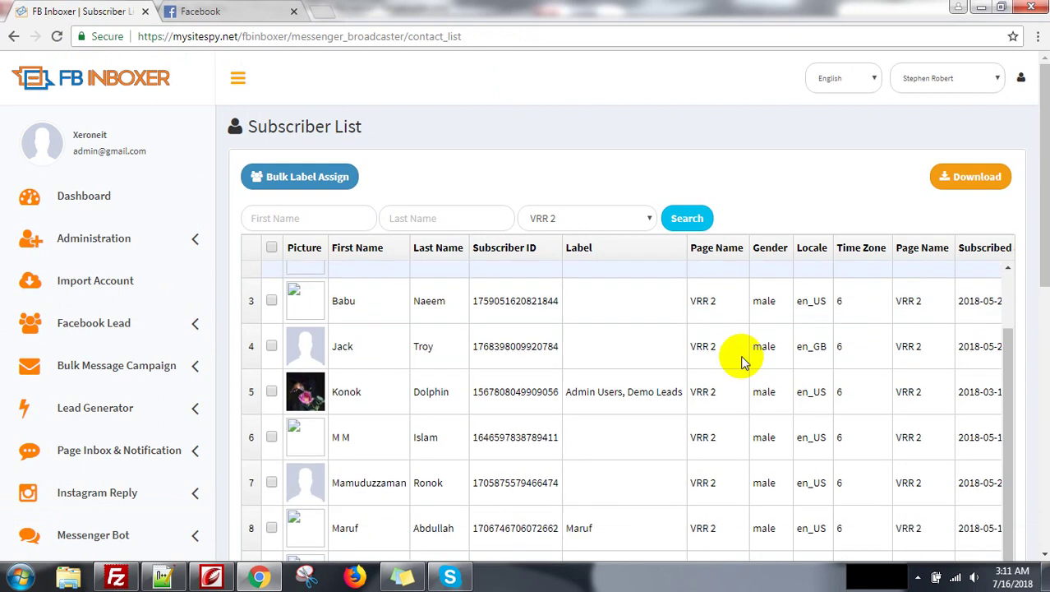
pyautogui.scroll(-4, 989, 346)
pyautogui.scroll(3, 410, 353)
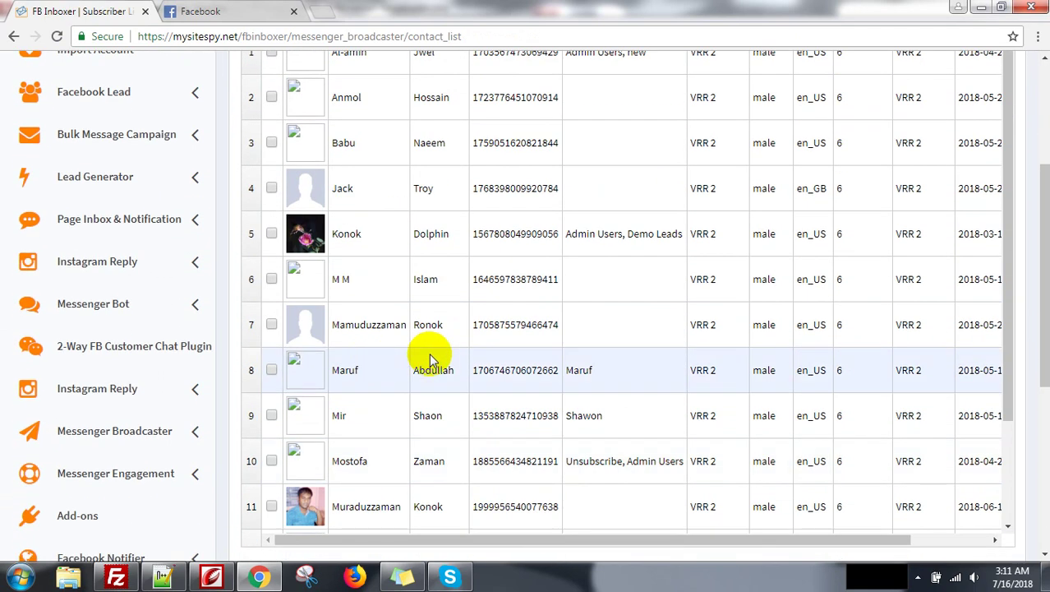
pyautogui.moveTo(694, 549); pyautogui.dragTo(499, 516)
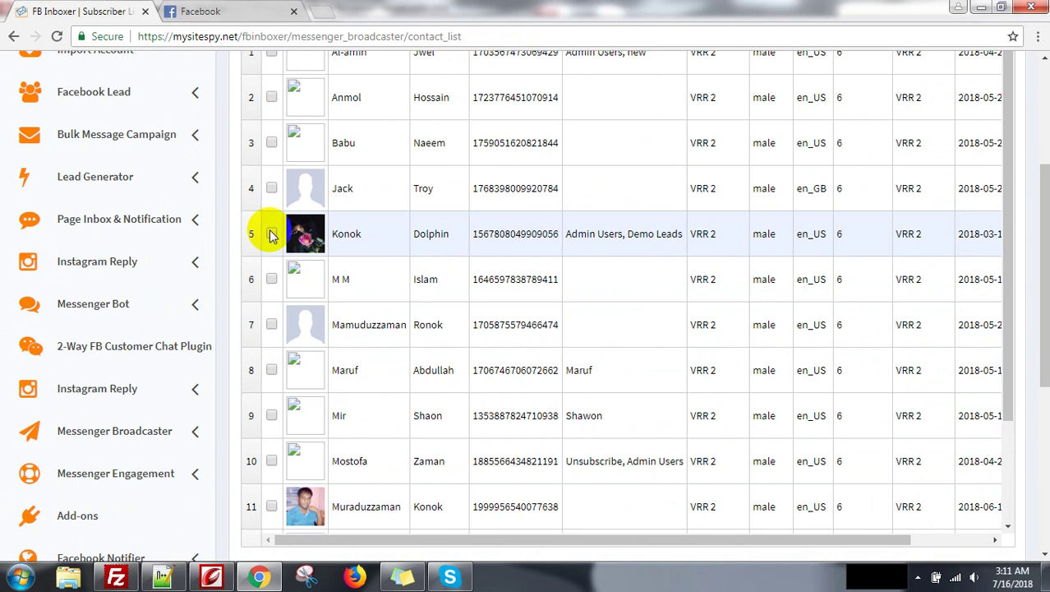
pyautogui.click(271, 234)
pyautogui.moveTo(704, 545); pyautogui.dragTo(866, 521)
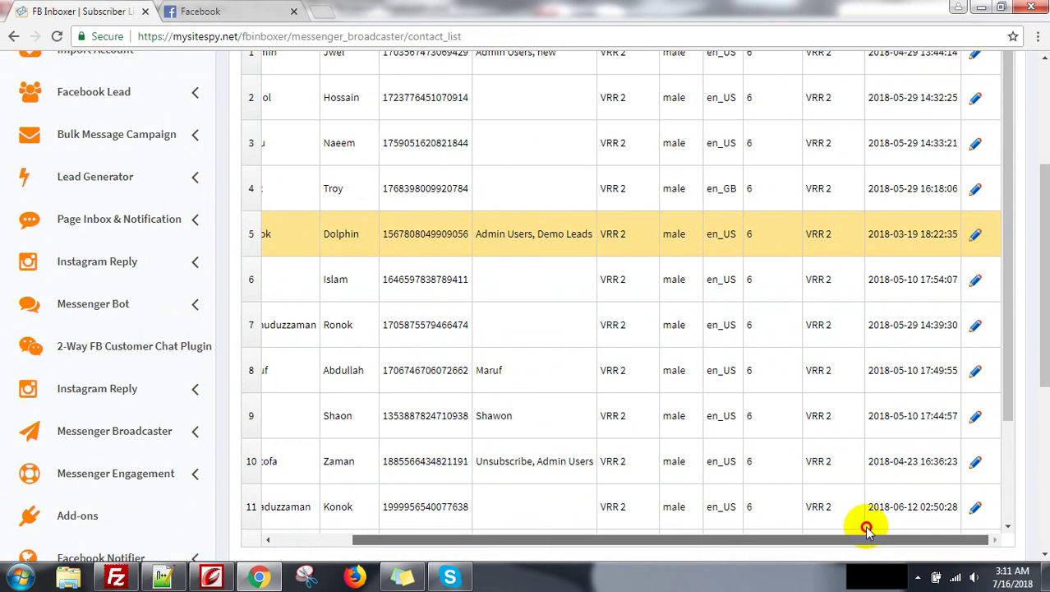
pyautogui.click(975, 233)
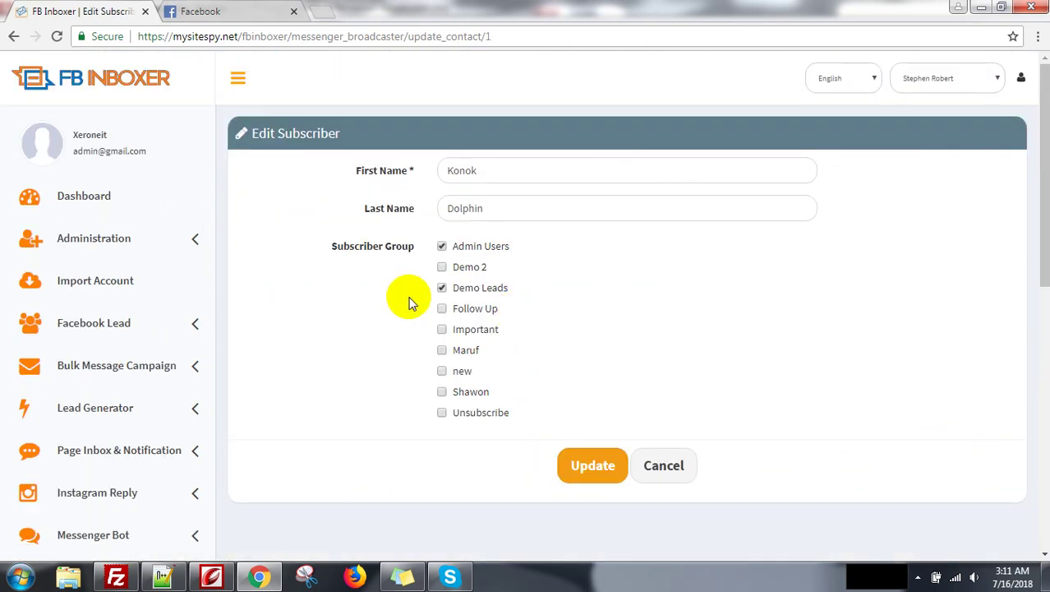
pyautogui.click(442, 267)
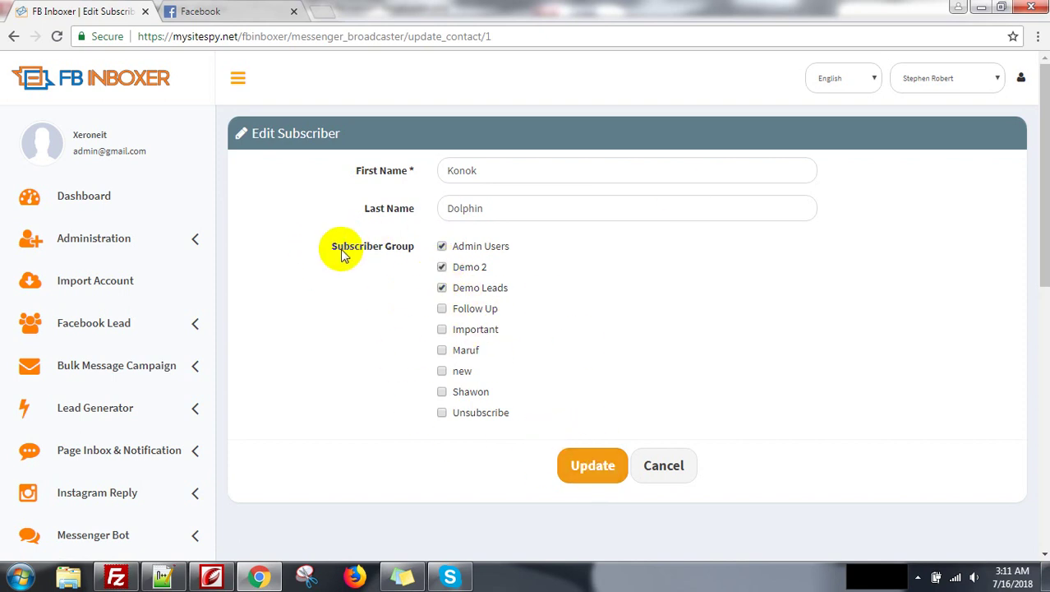
pyautogui.moveTo(337, 246); pyautogui.dragTo(405, 252)
pyautogui.click(592, 465)
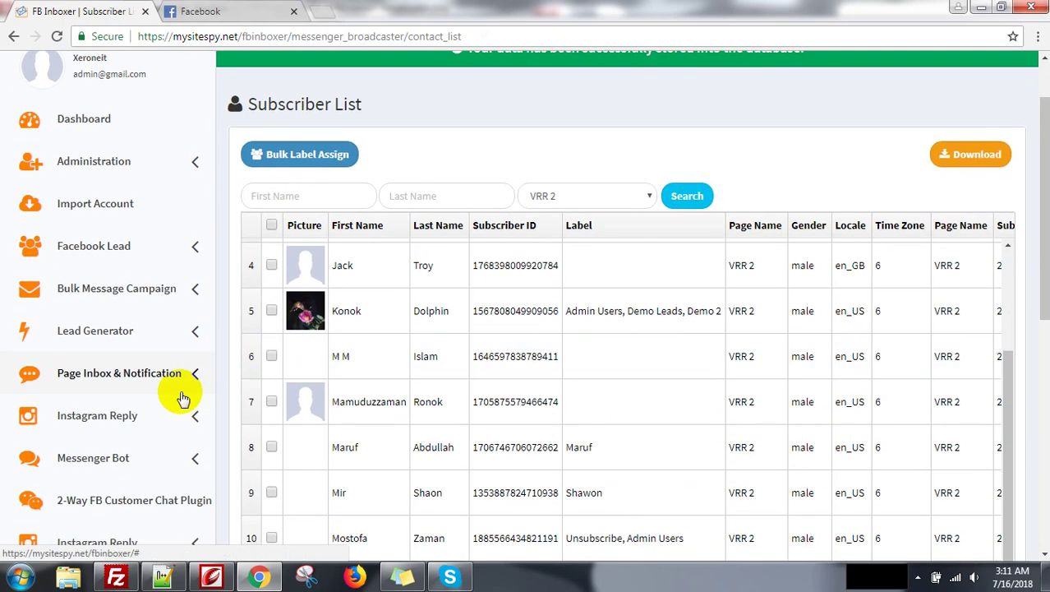
# Open the Quick Bulk Broadcast section of Messenger Broadcaster and start a new campaign
pyautogui.scroll(-2, 88, 398)
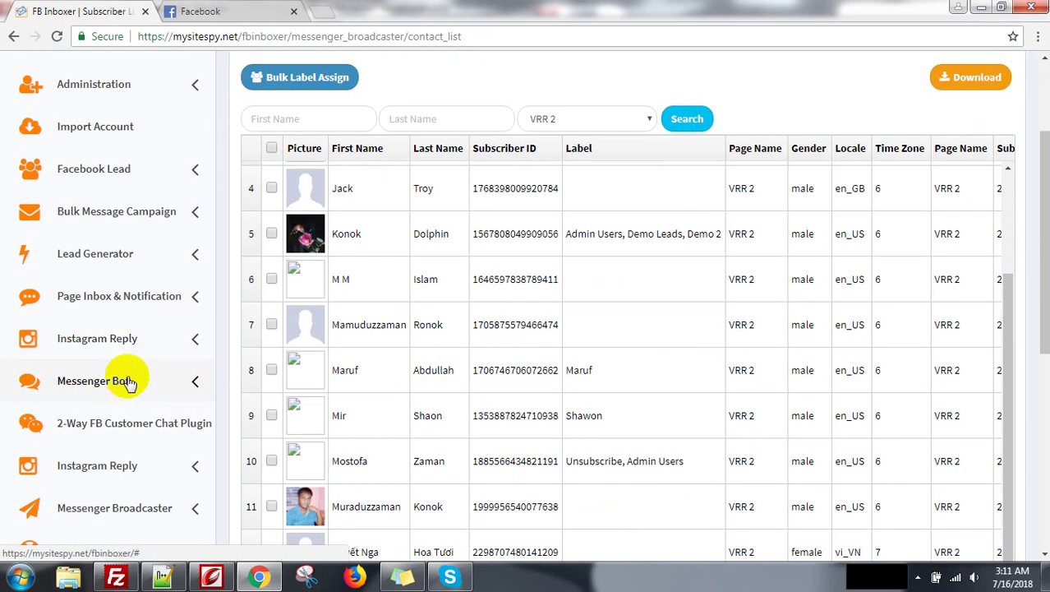
pyautogui.scroll(-2, 165, 481)
pyautogui.click(157, 353)
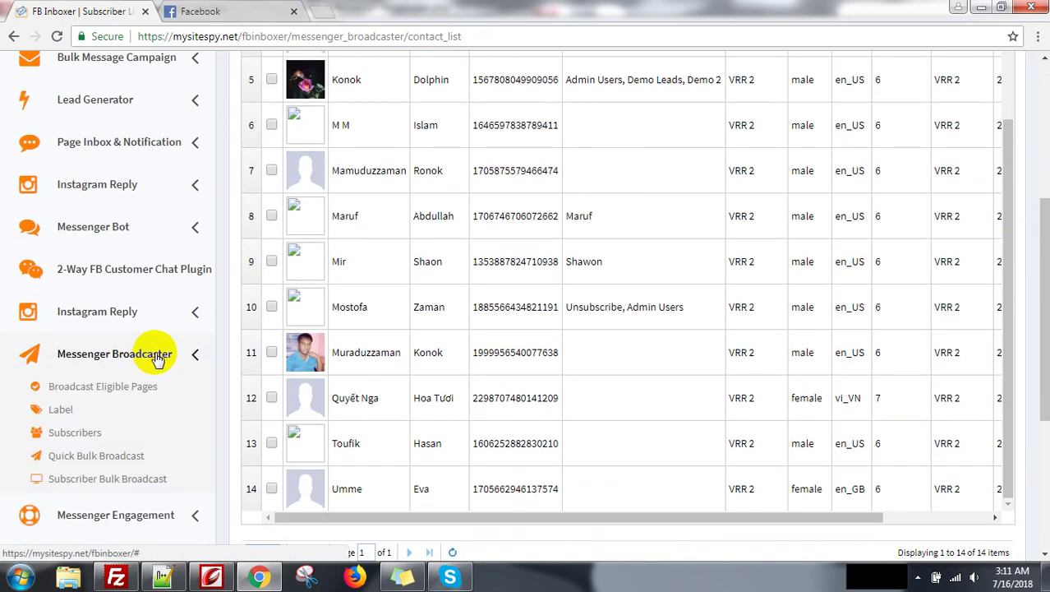
pyautogui.click(131, 456)
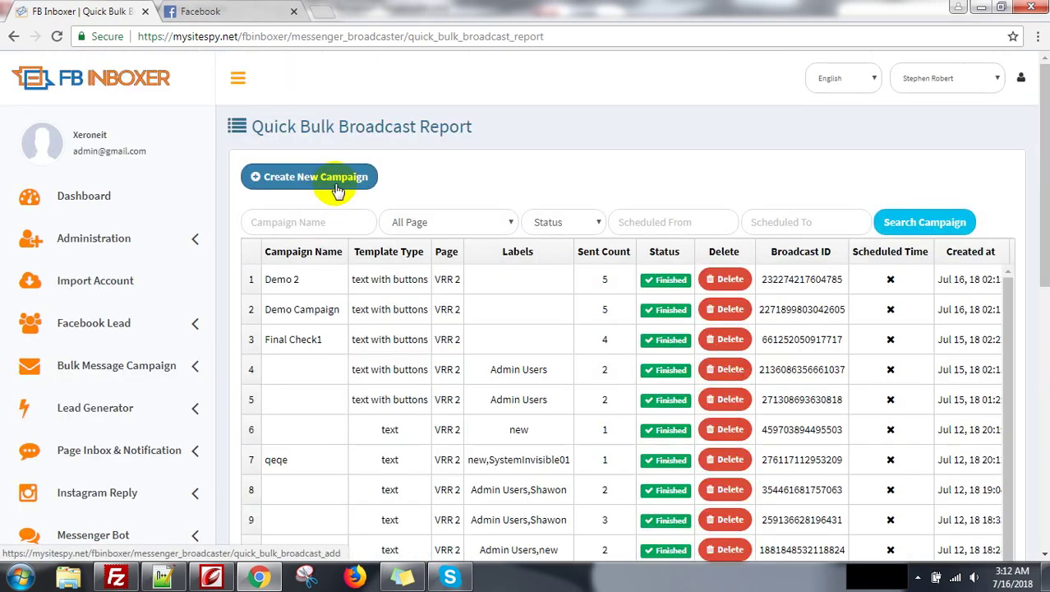
pyautogui.click(300, 189)
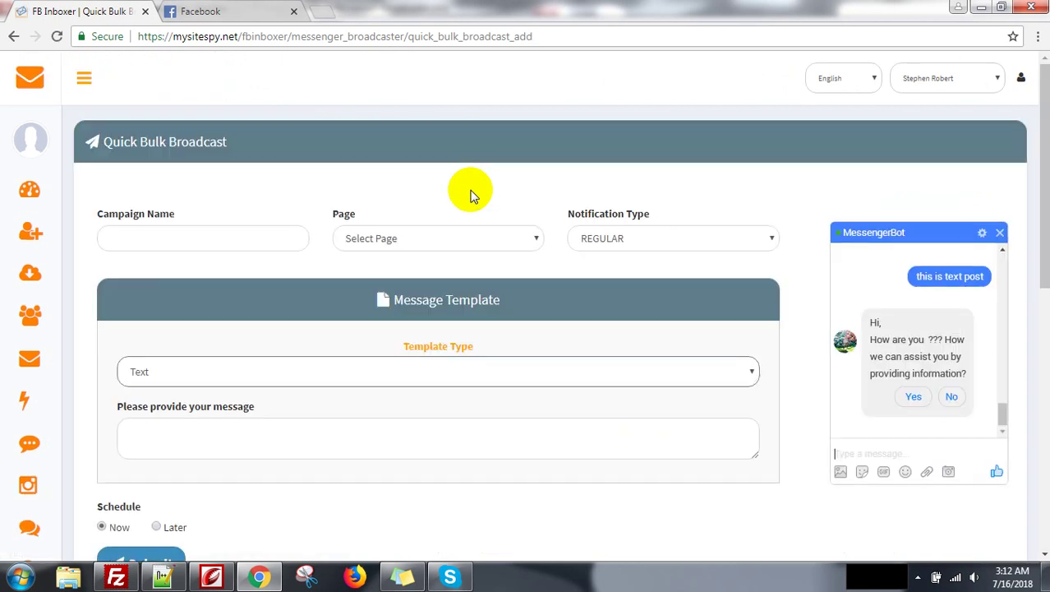
# Name the campaign Demo Campaign, select the VRR 2 page and choose the REGULAR notification type
pyautogui.click(216, 235)
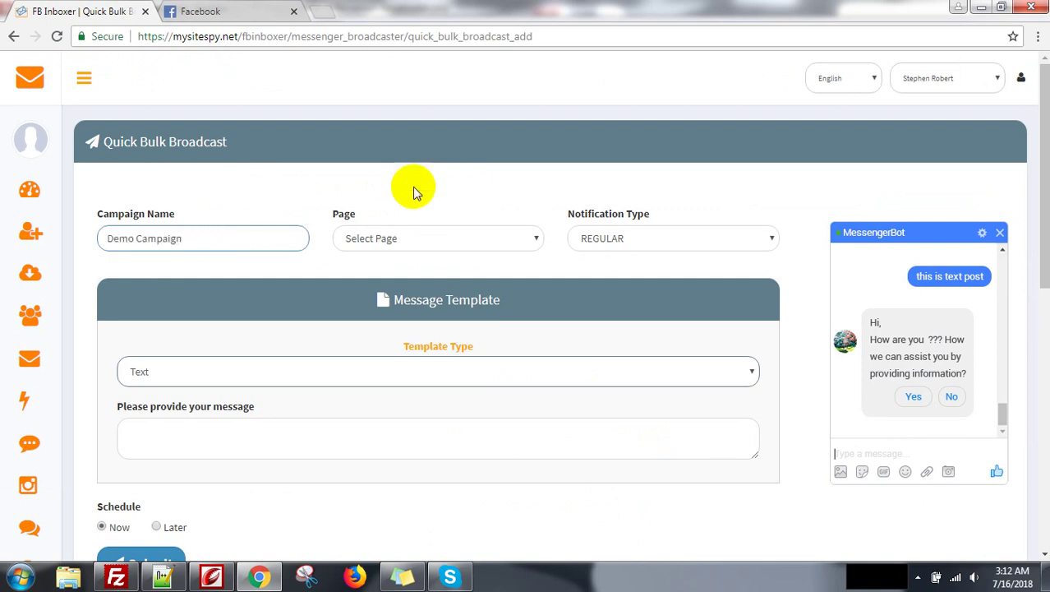
pyautogui.click(417, 237)
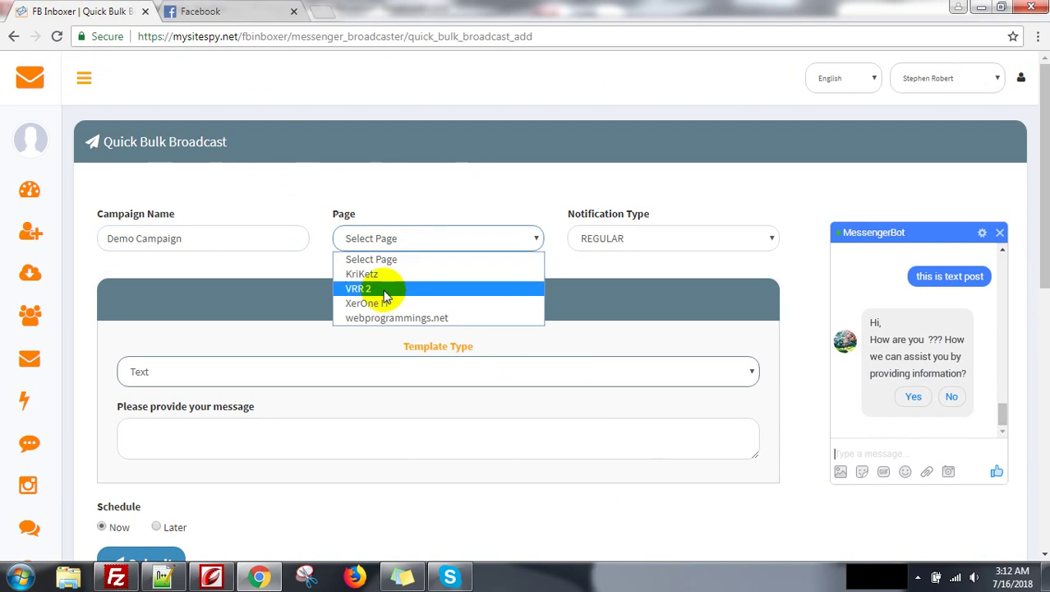
pyautogui.click(380, 288)
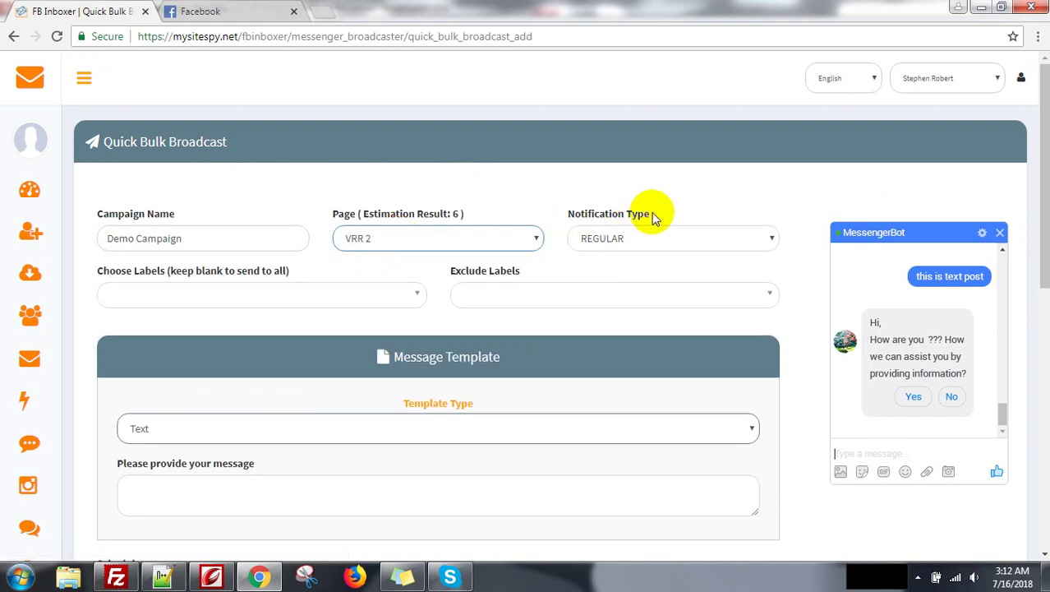
pyautogui.click(731, 244)
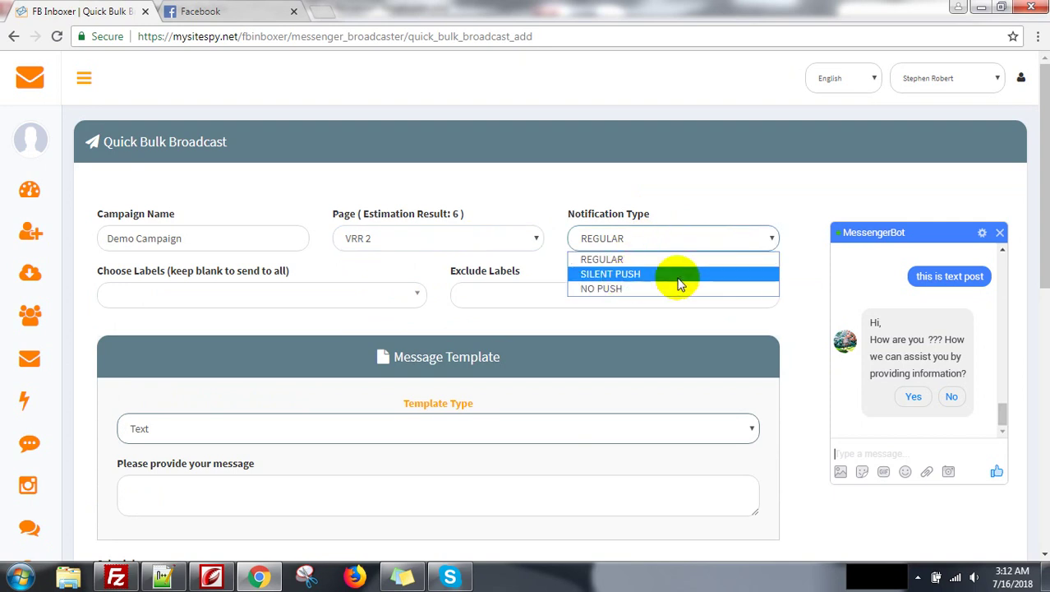
pyautogui.click(605, 259)
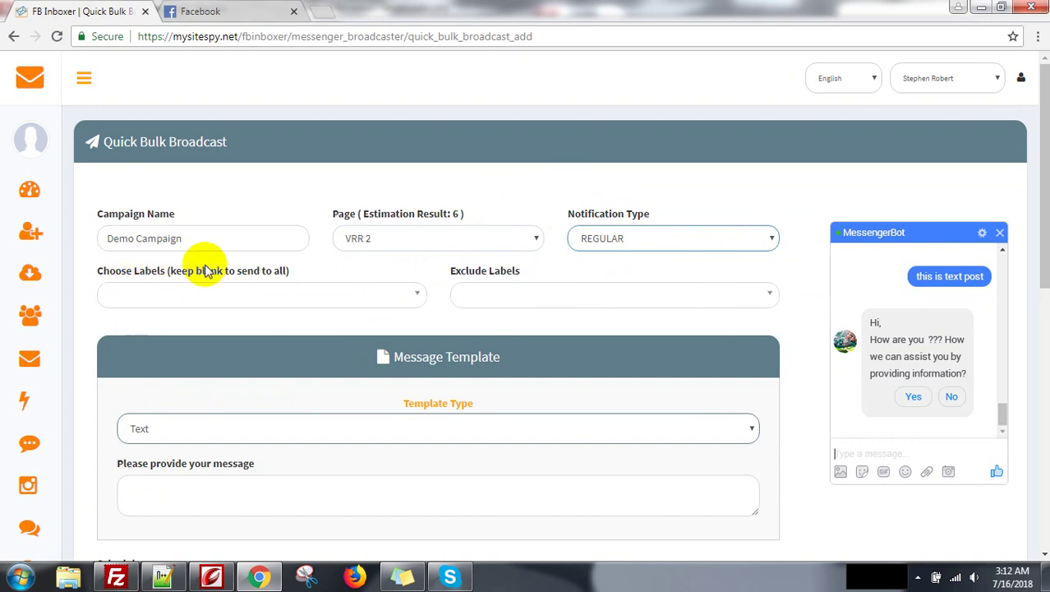
# Examine the label options for targeting and for excluding subscribers in the campaign
pyautogui.click(216, 294)
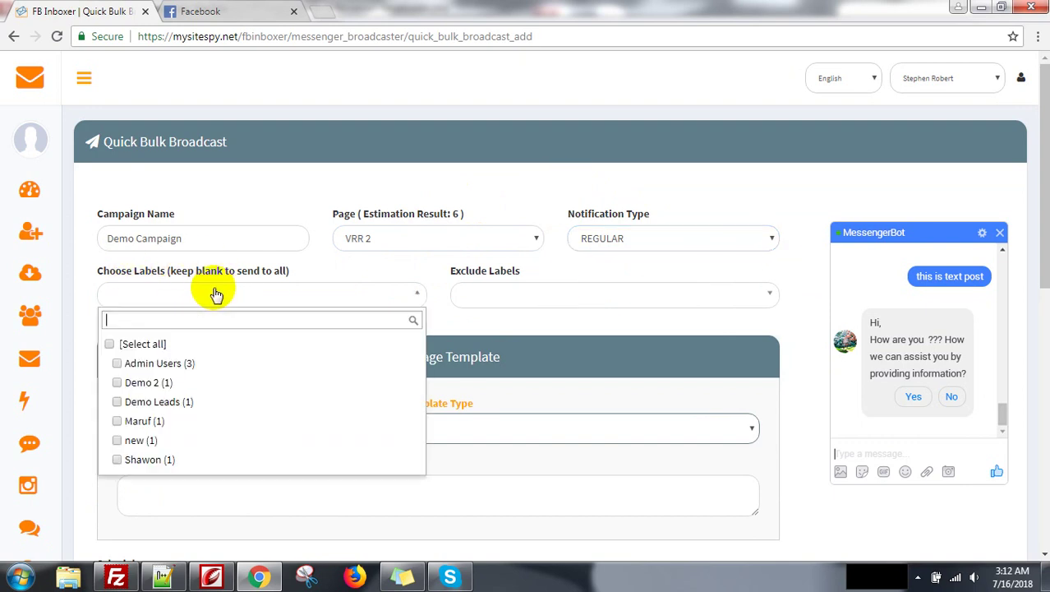
pyautogui.click(109, 345)
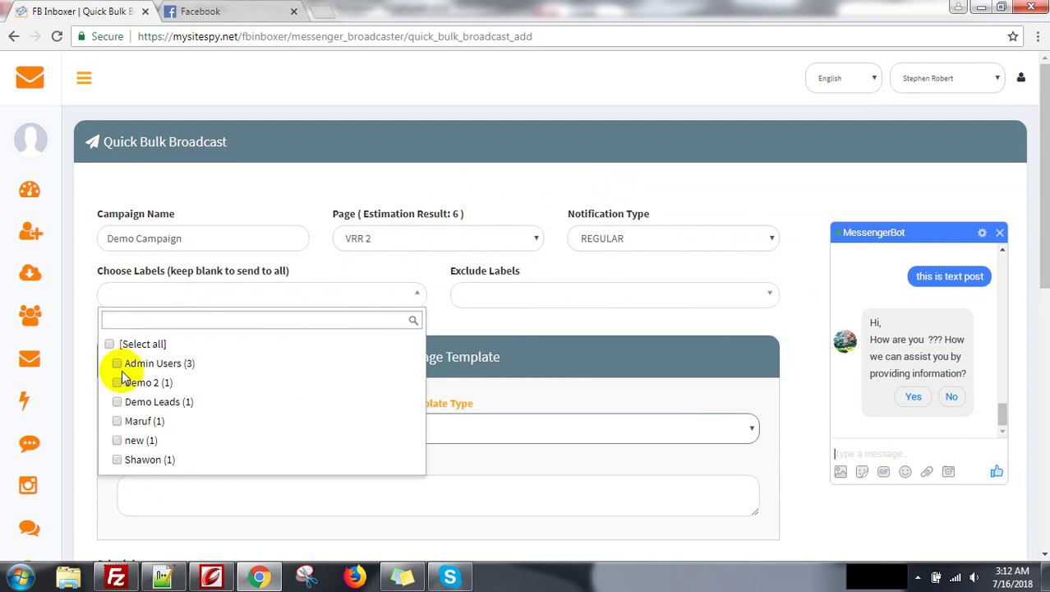
pyautogui.click(330, 272)
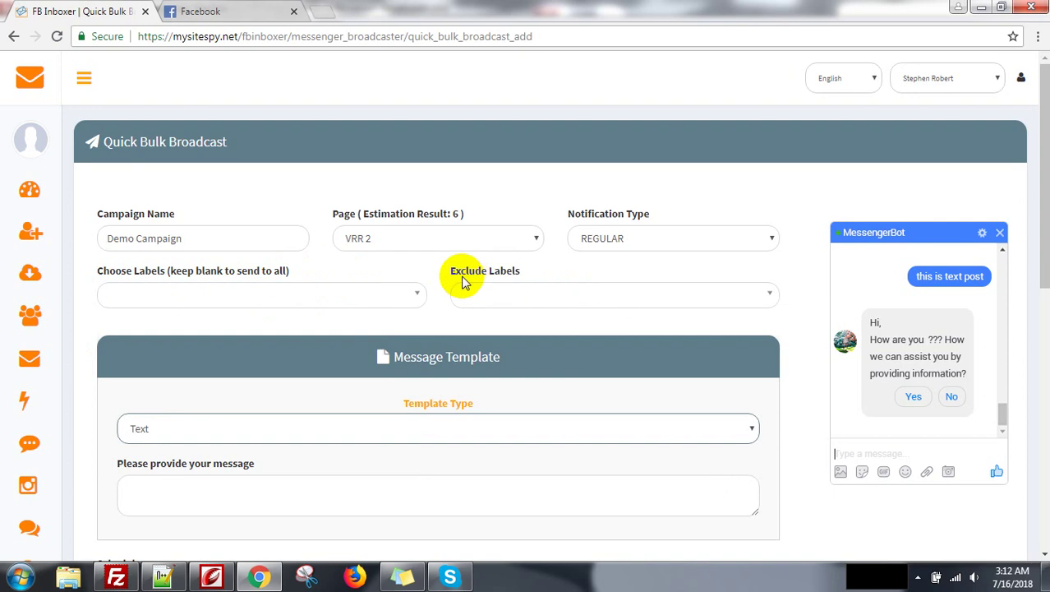
pyautogui.click(608, 295)
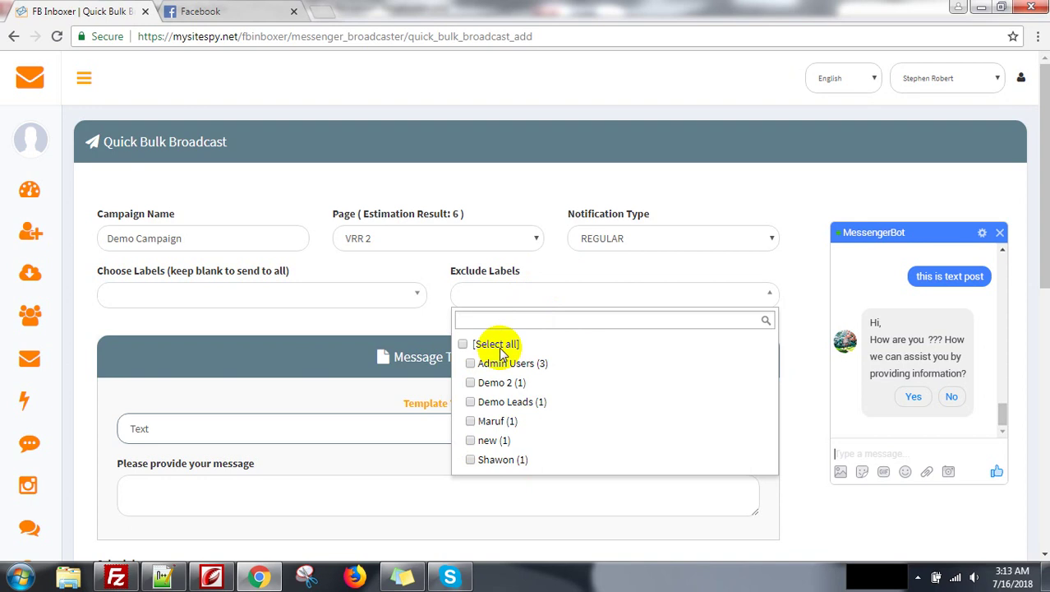
pyautogui.click(429, 267)
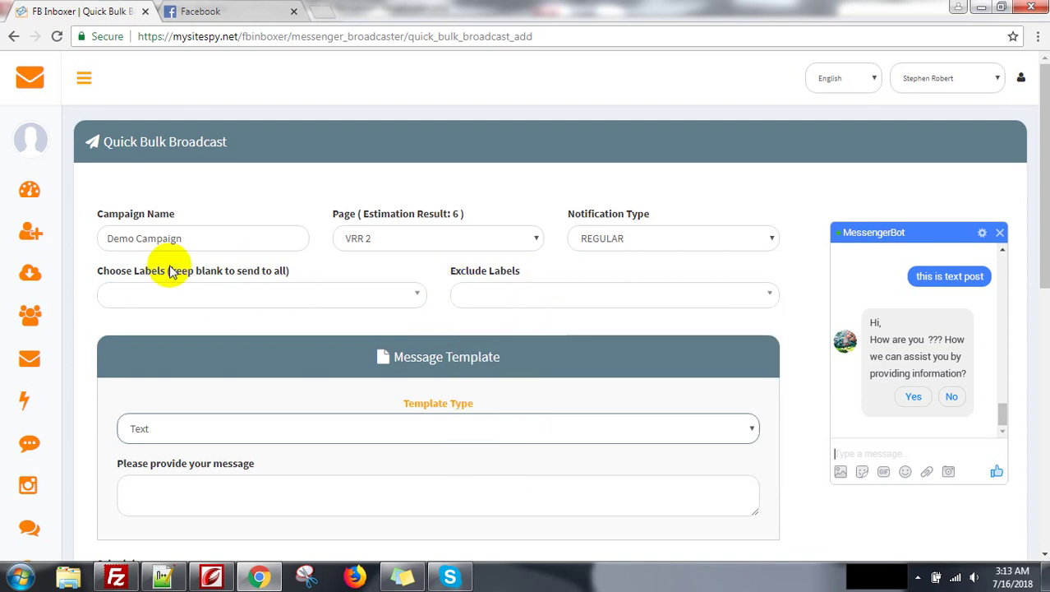
pyautogui.click(267, 297)
pyautogui.click(267, 297)
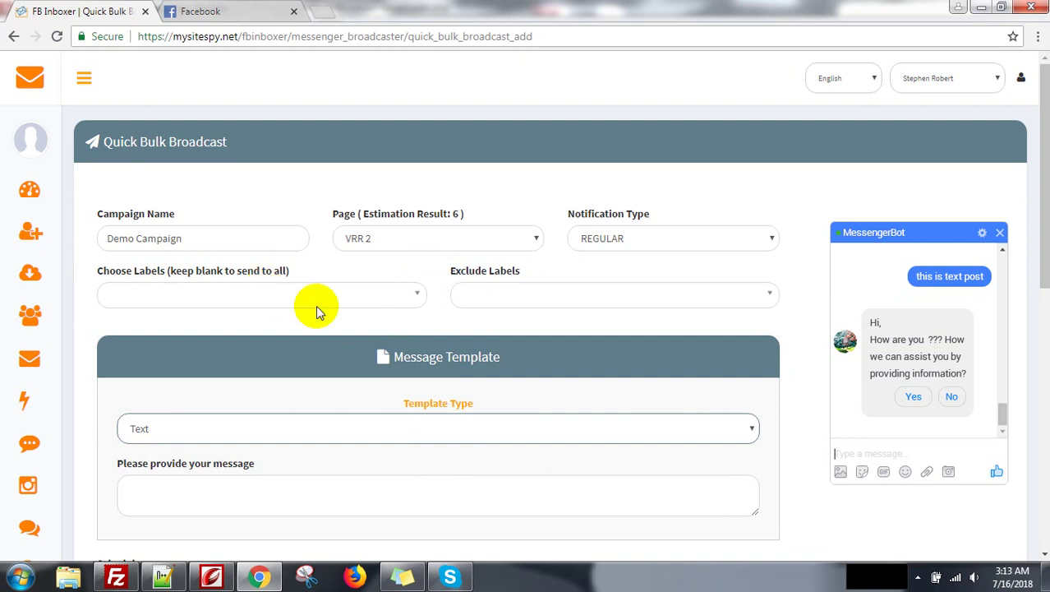
# Set the message template type to Text With Buttons
pyautogui.scroll(-1, 345, 304)
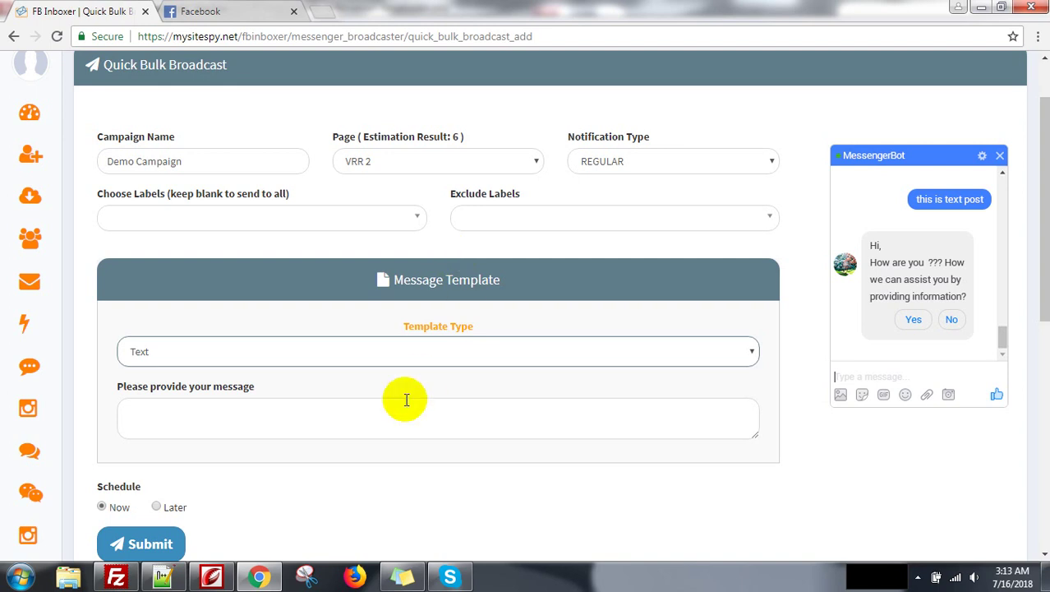
pyautogui.scroll(-1, 472, 309)
pyautogui.scroll(-1, 473, 309)
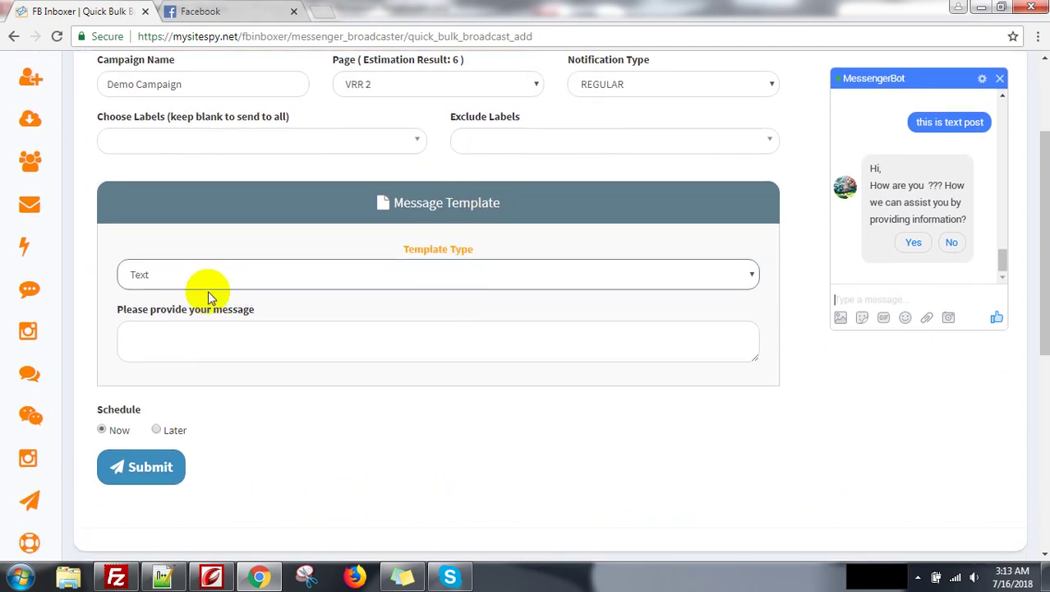
pyautogui.click(293, 274)
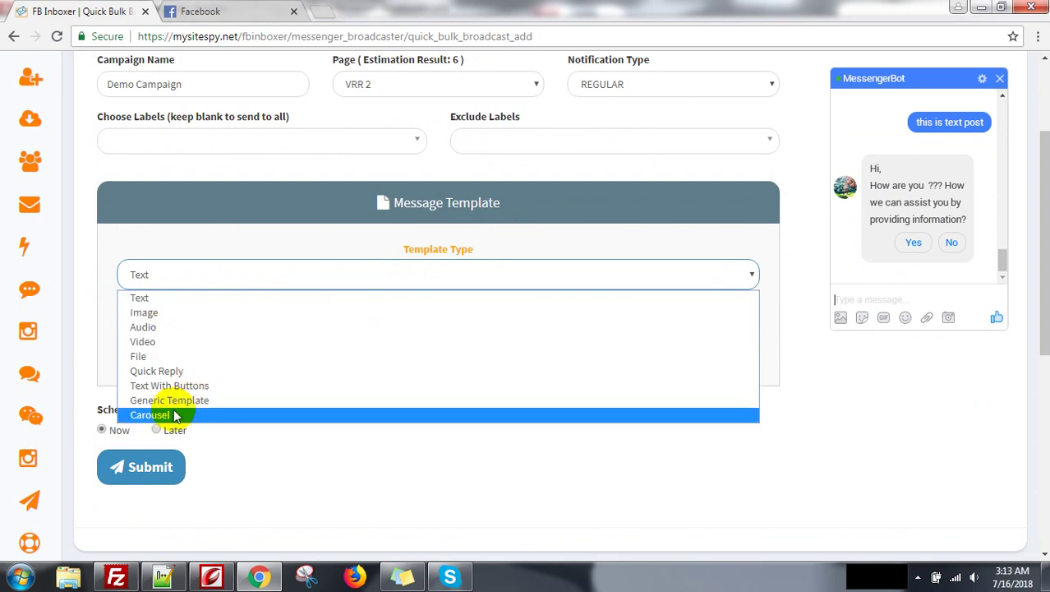
pyautogui.click(218, 386)
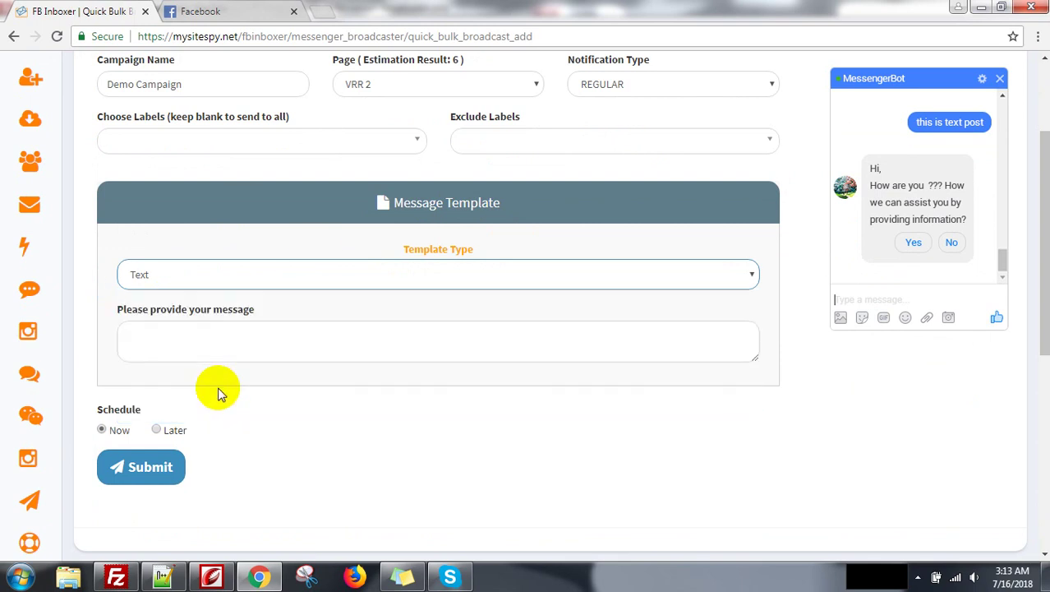
# Enter the broadcast message "Hi, How are you ? I have a great news for you ? Do you want to know ?"
pyautogui.click(491, 342)
pyautogui.write('Hi,')
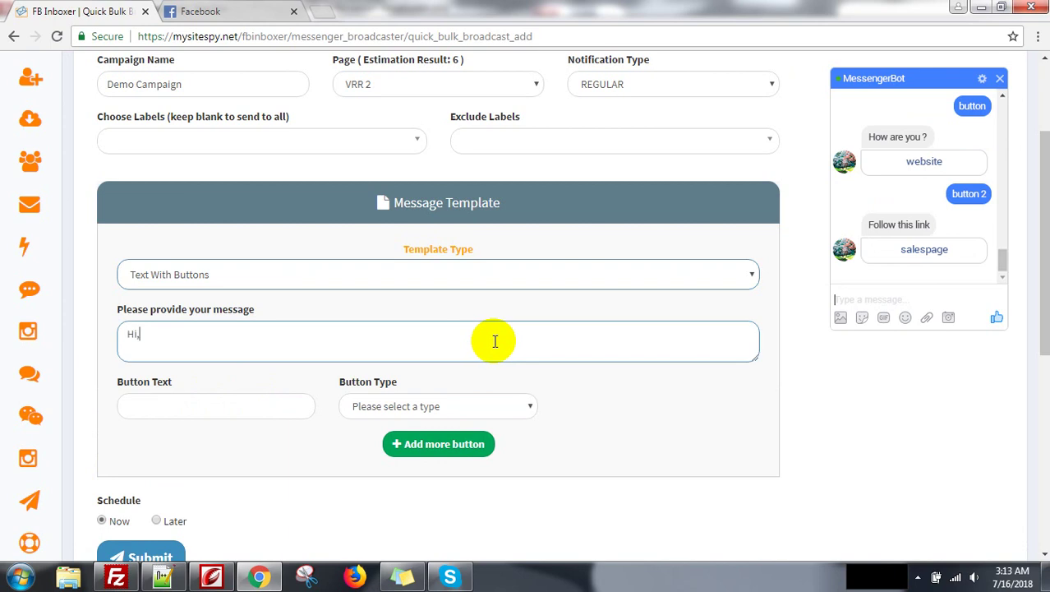
pyautogui.write(' How are you ? I have  a grew')
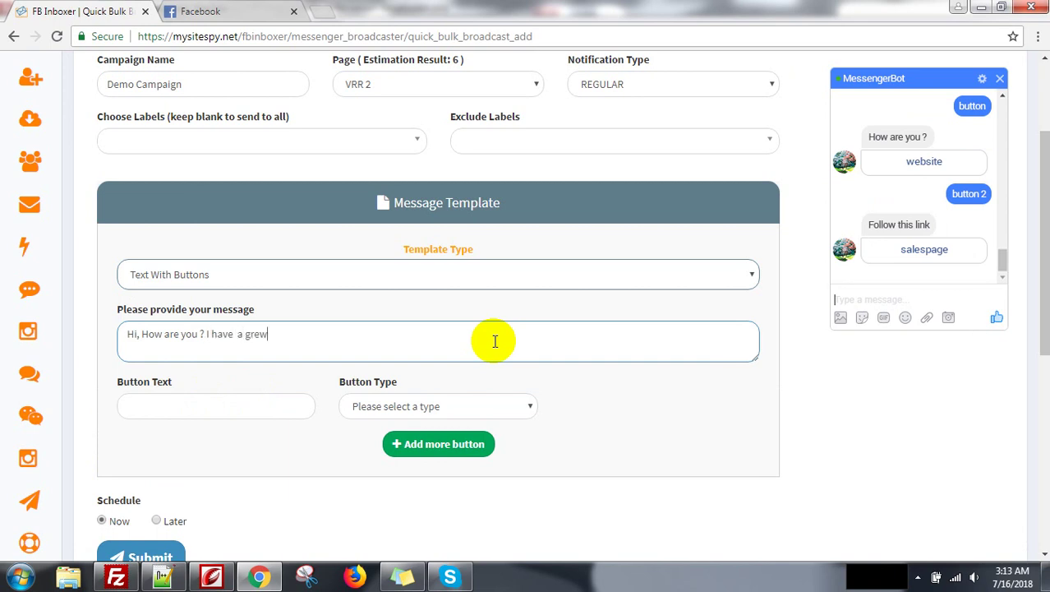
pyautogui.press('BackSpace')
pyautogui.write('at news for you ? Do you want t')
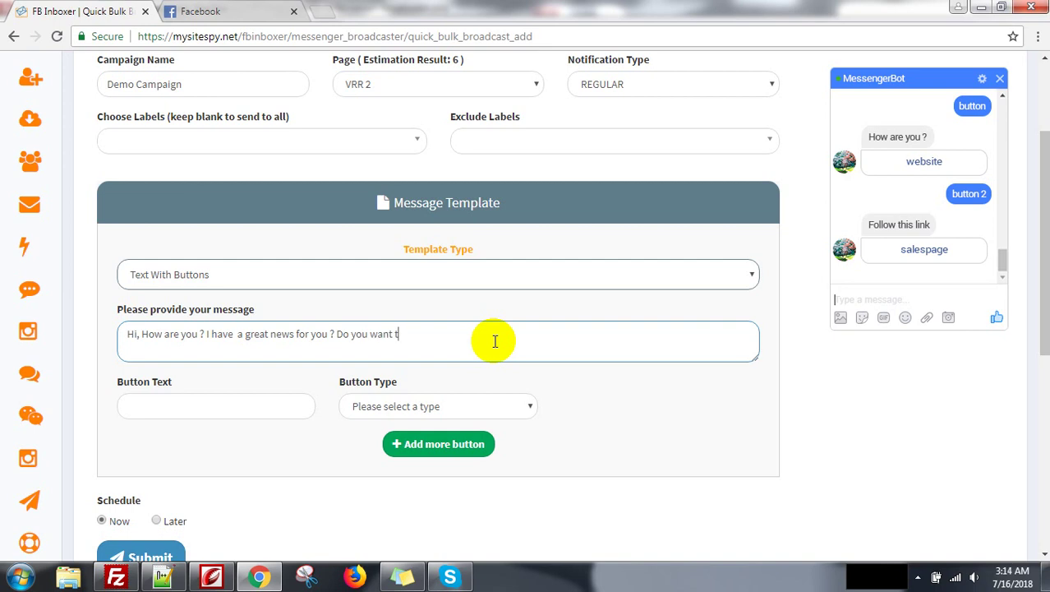
pyautogui.write('o know ?')
# Give the message's button the text Yes and set its button type to Post-back
pyautogui.scroll(-1, 422, 392)
pyautogui.click(216, 322)
pyautogui.write('Ye')
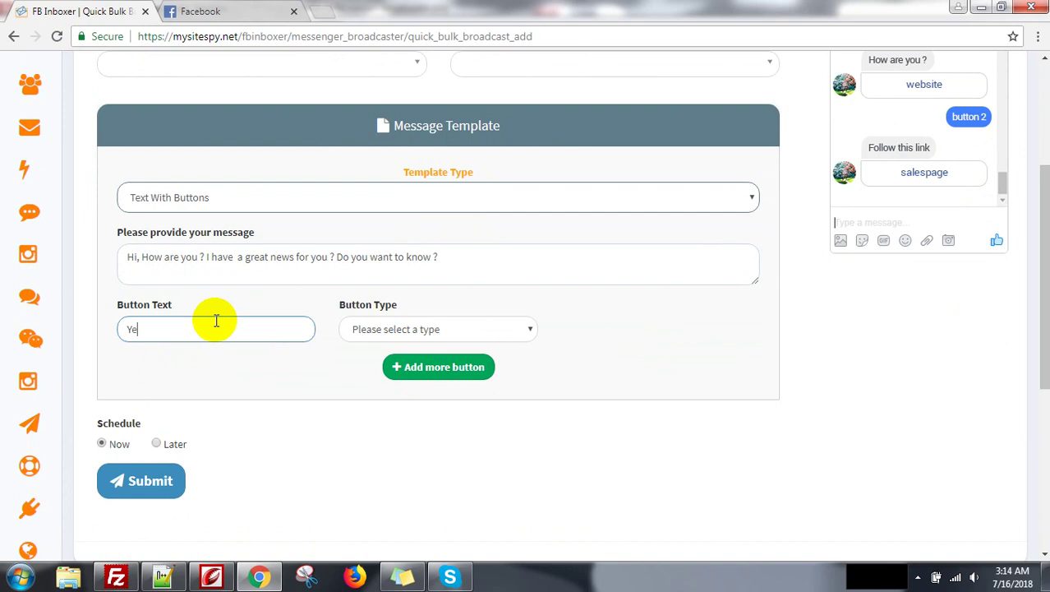
pyautogui.write('s')
pyautogui.click(485, 332)
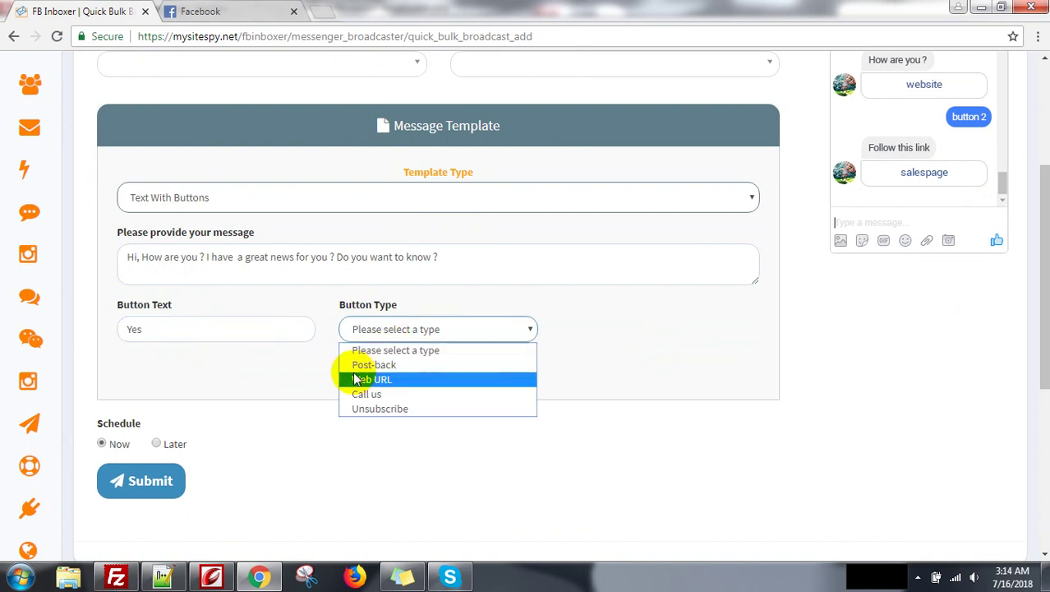
pyautogui.click(456, 366)
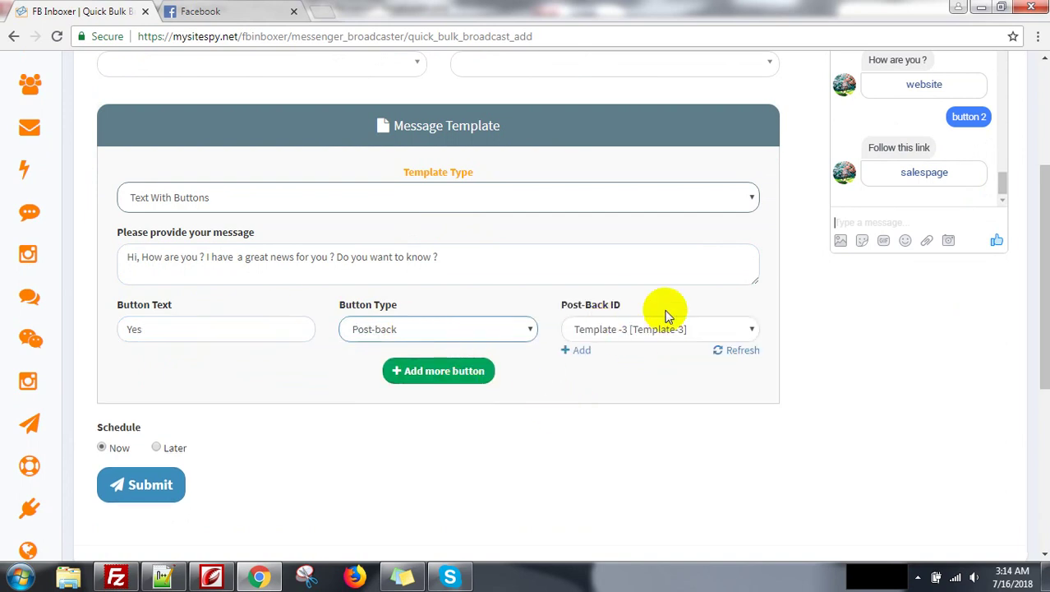
# Check which post-back IDs are available for the Yes button
pyautogui.moveTo(560, 302); pyautogui.dragTo(643, 304)
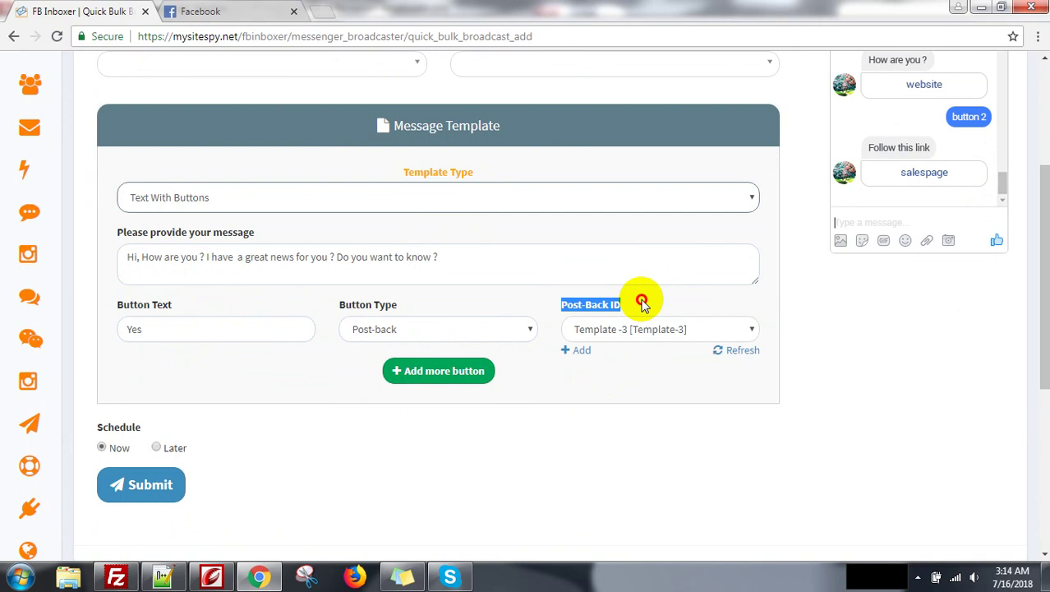
pyautogui.click(629, 329)
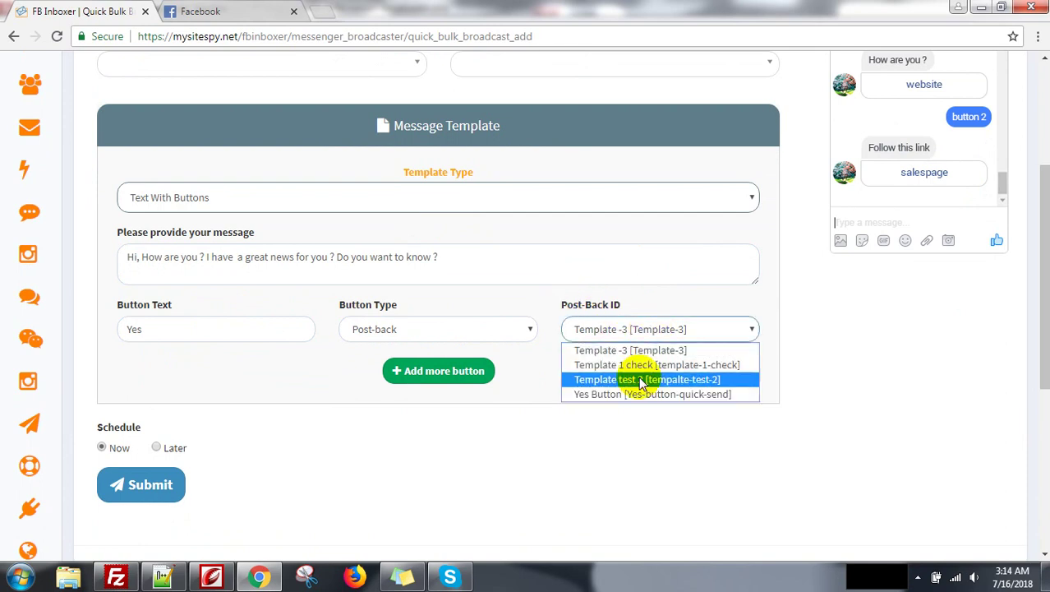
pyautogui.click(837, 403)
# Open the Messenger Bot Template Manager in a separate browser tab, review its templates and return to the broadcast form
pyautogui.scroll(2, 94, 160)
pyautogui.scroll(1, 90, 132)
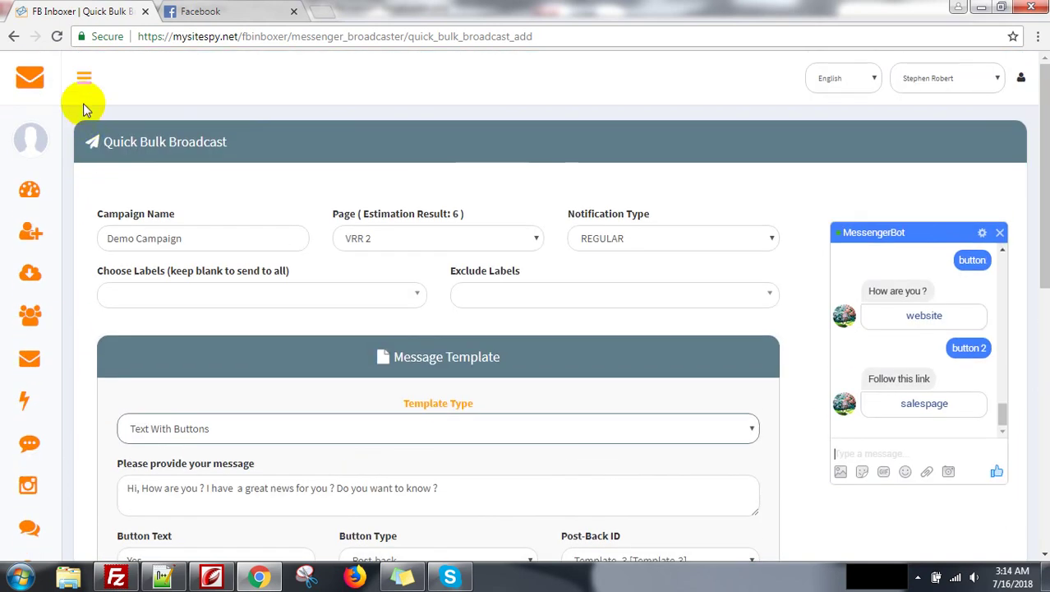
pyautogui.click(84, 79)
pyautogui.scroll(-2, 115, 329)
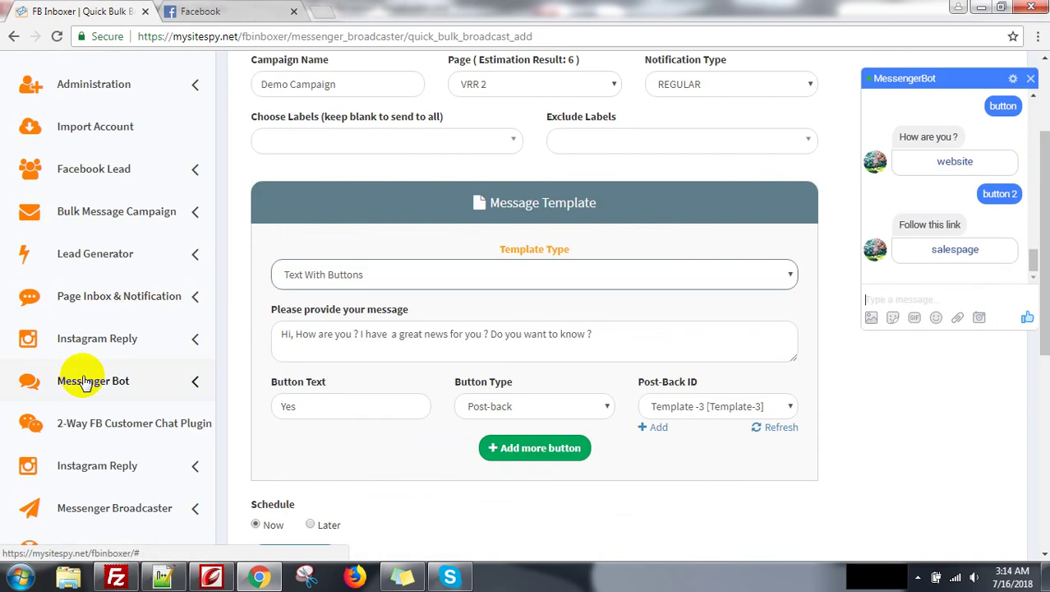
pyautogui.click(133, 385)
pyautogui.scroll(-1, 135, 385)
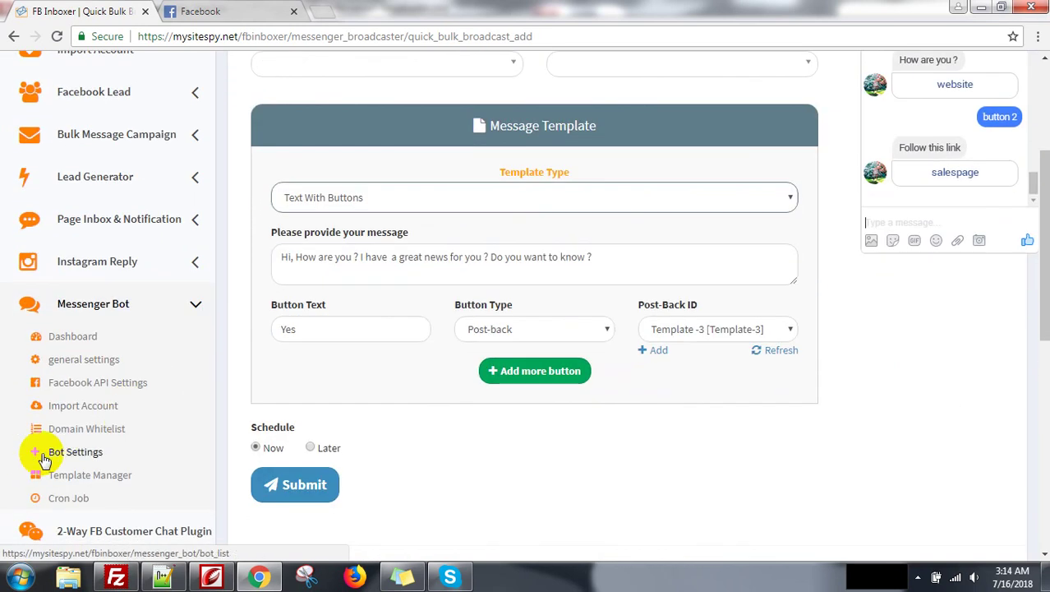
pyautogui.middleClick(109, 477)
pyautogui.click(215, 10)
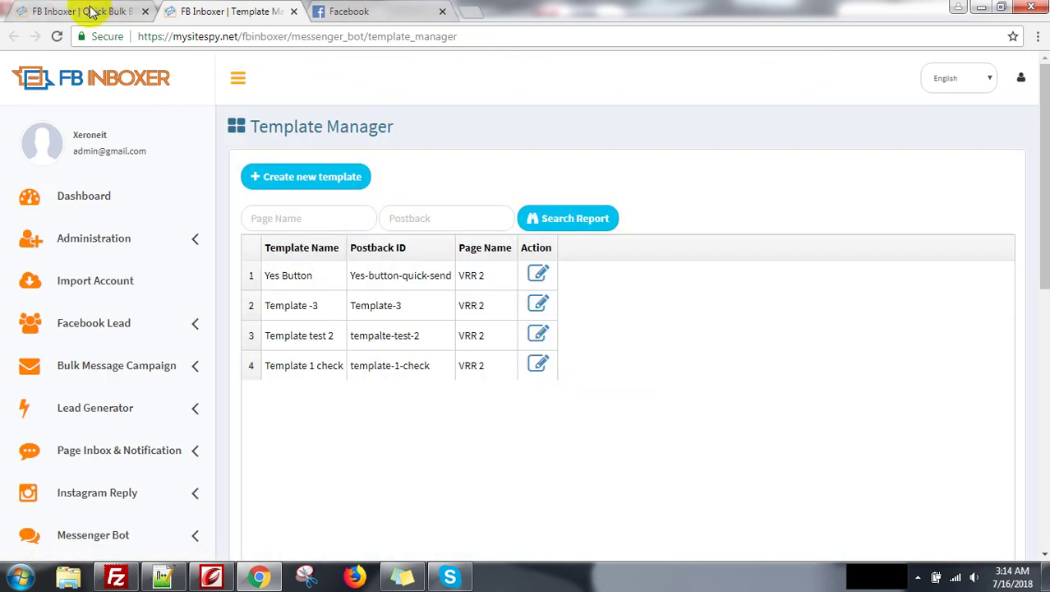
pyautogui.click(89, 11)
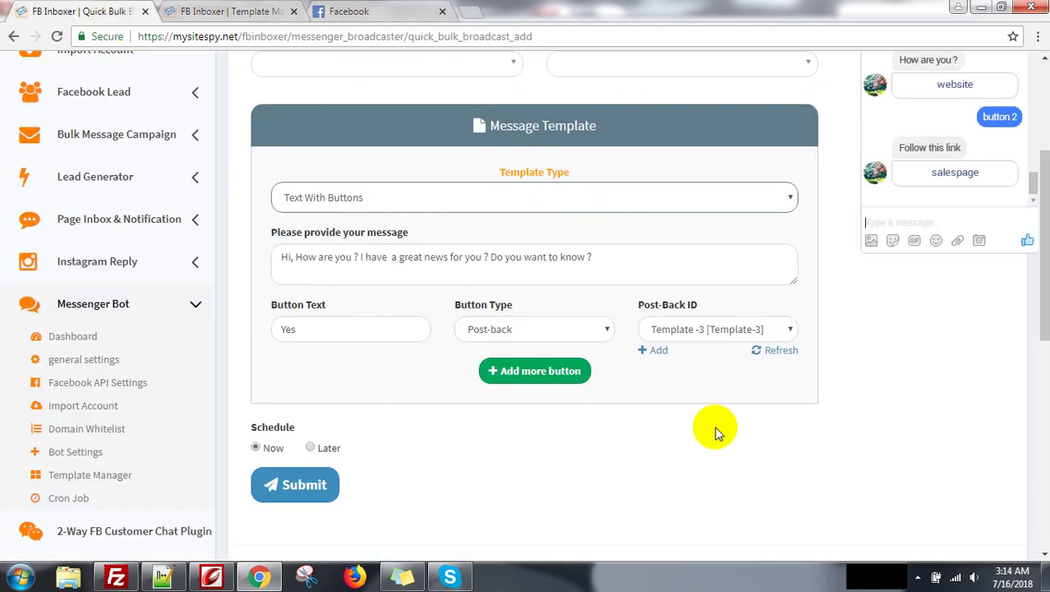
# Start adding a new post-back template from the Yes button's settings and name it yes-message-button
pyautogui.click(719, 329)
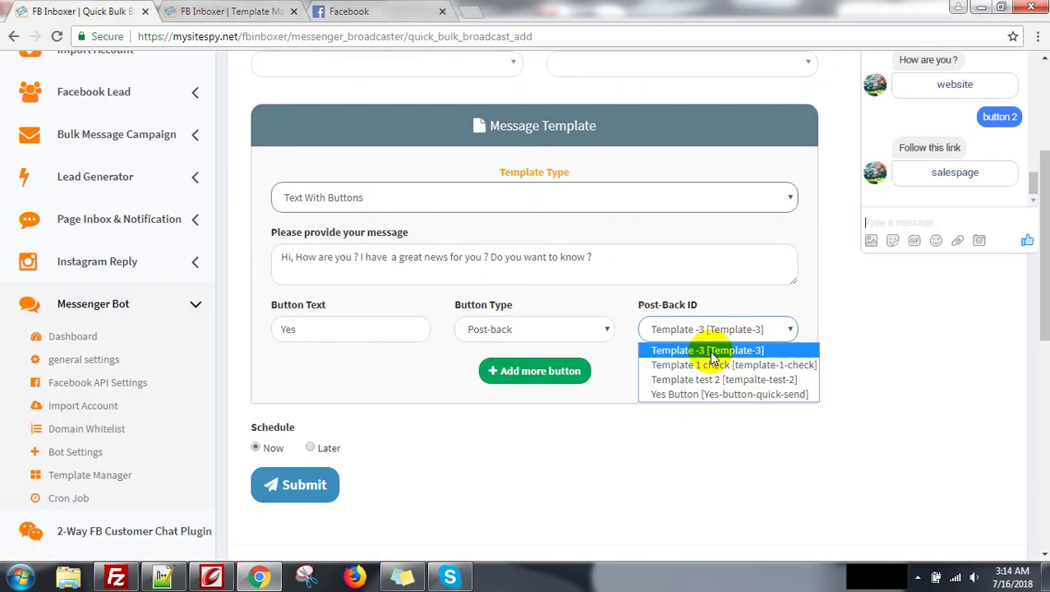
pyautogui.click(692, 406)
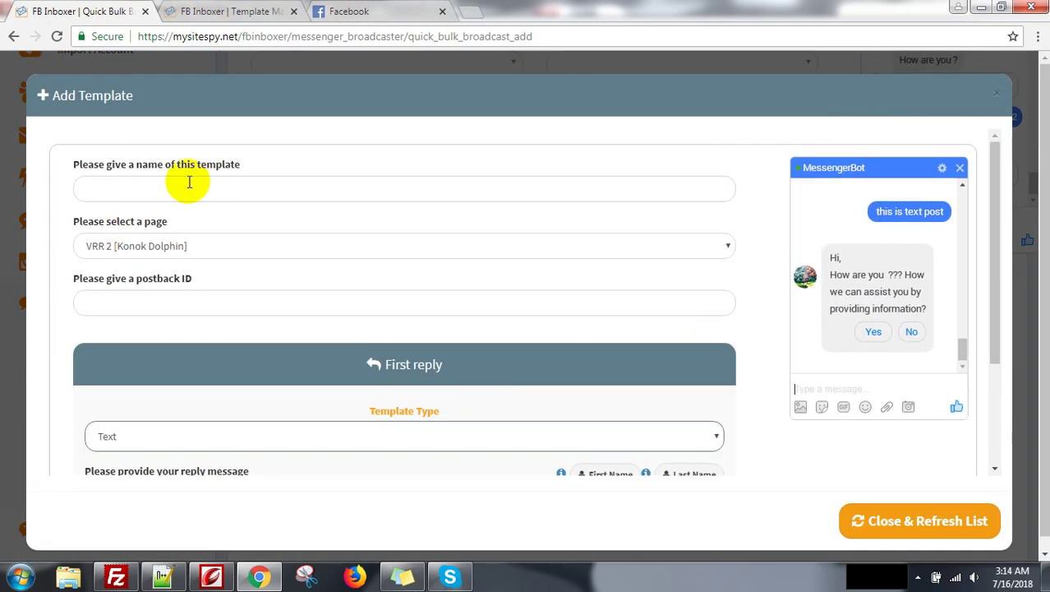
pyautogui.click(189, 181)
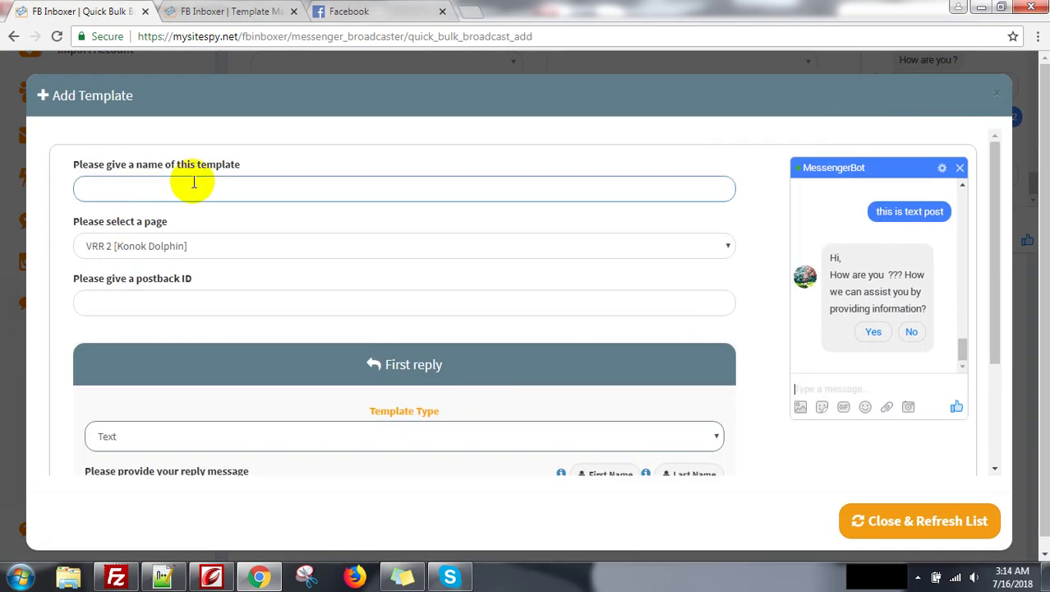
pyautogui.write('yes')
pyautogui.write('-mes')
pyautogui.write('sage-bit')
pyautogui.write('utton')
# Copy the template name yes-message-button into the template's postback ID
pyautogui.hotkey('ctrl', 'a')
pyautogui.hotkey('ctrl', 'c')
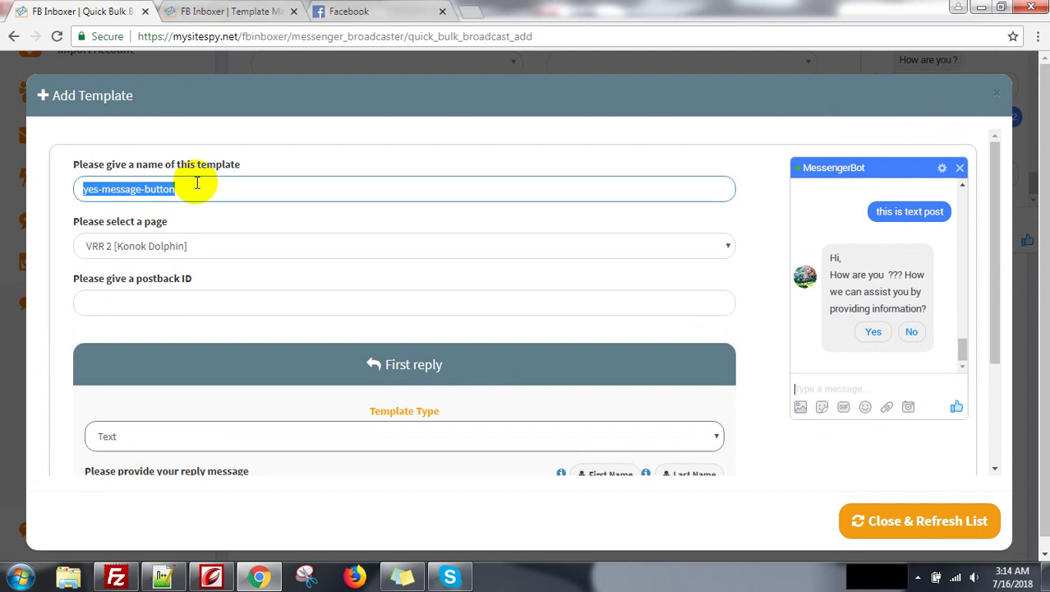
pyautogui.click(192, 305)
pyautogui.hotkey('ctrl', 'v')
# Set the first reply's template type to Text With Buttons and enter the message "Thanks for your interest. Visit website."
pyautogui.scroll(-2, 320, 433)
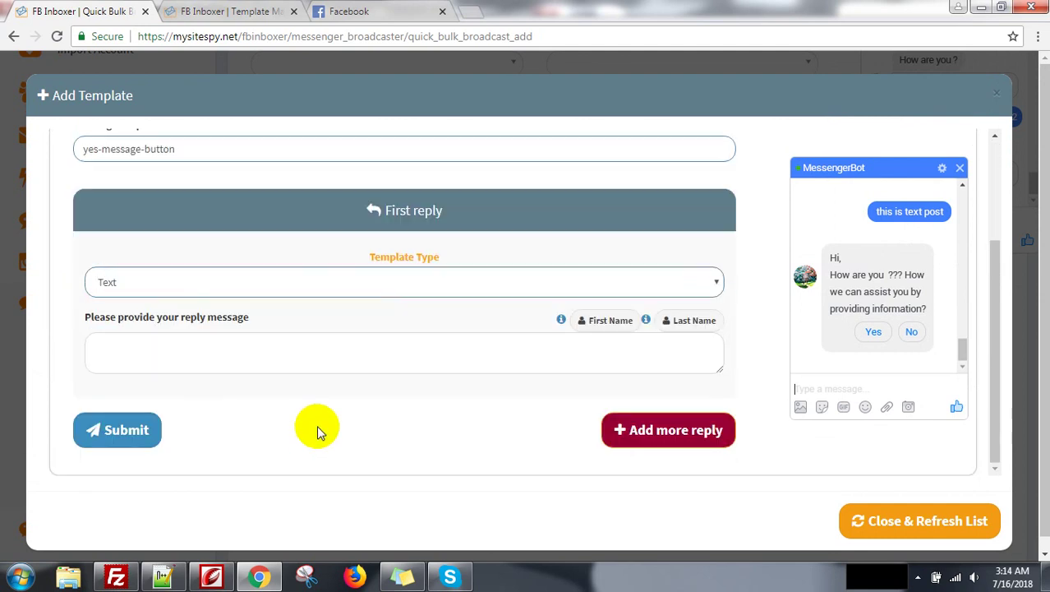
pyautogui.click(257, 367)
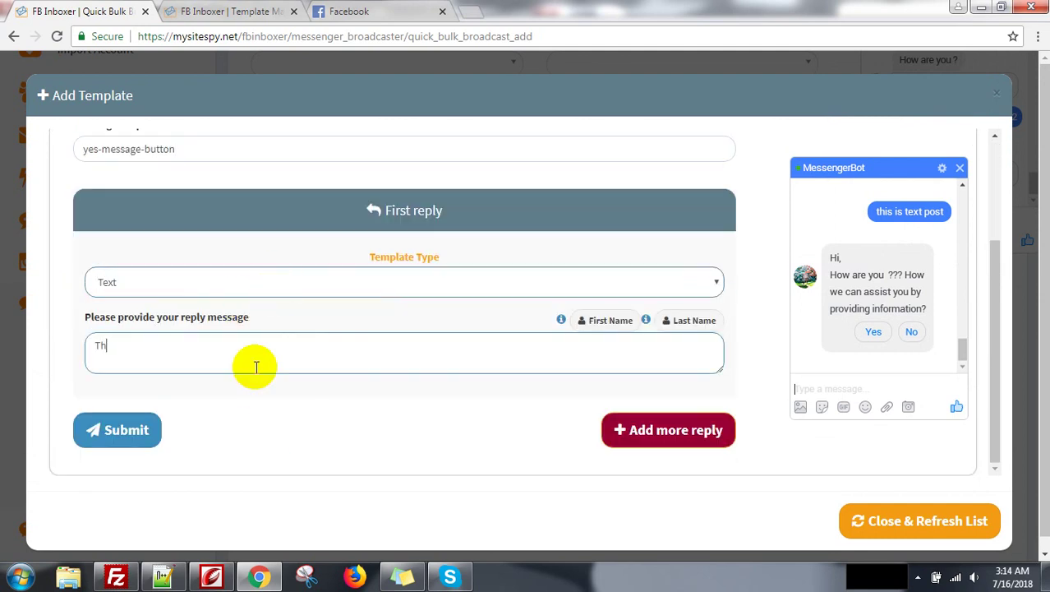
pyautogui.write('Thank yo')
pyautogui.click(297, 283)
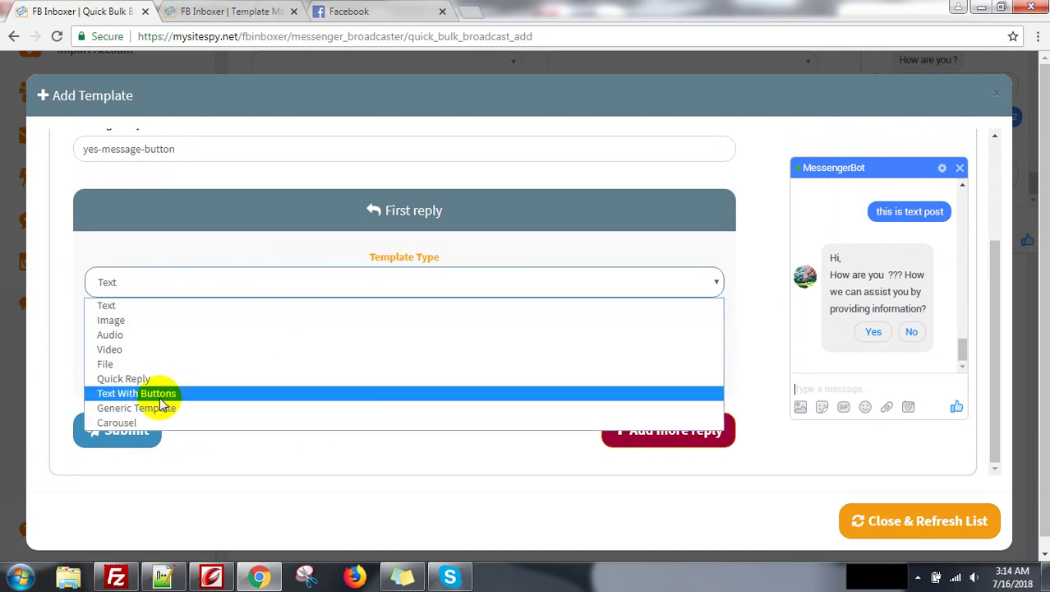
pyautogui.click(229, 394)
pyautogui.click(172, 359)
pyautogui.write('T')
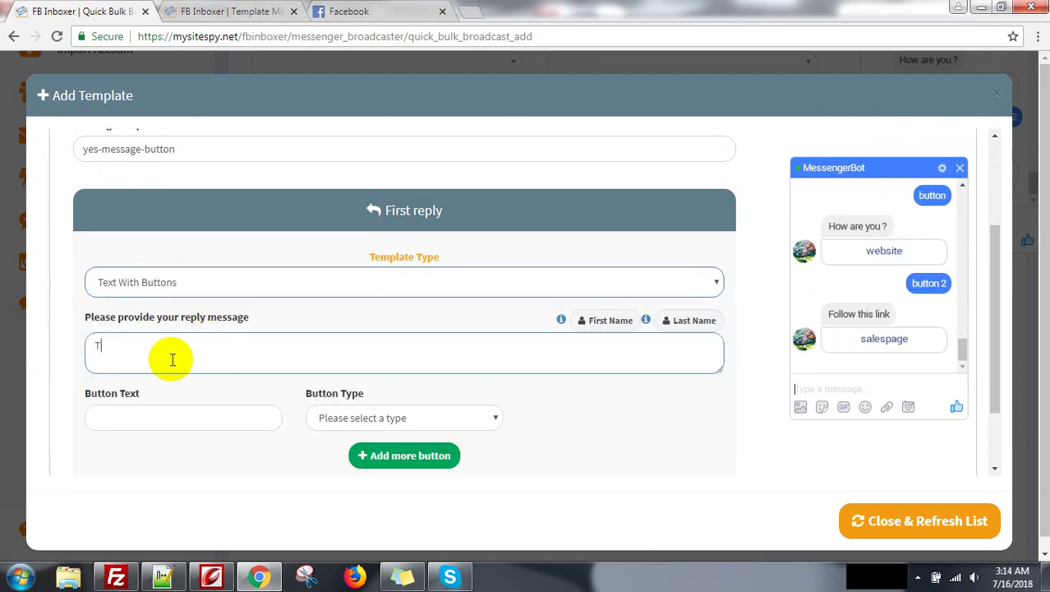
pyautogui.write('hanks for your interest')
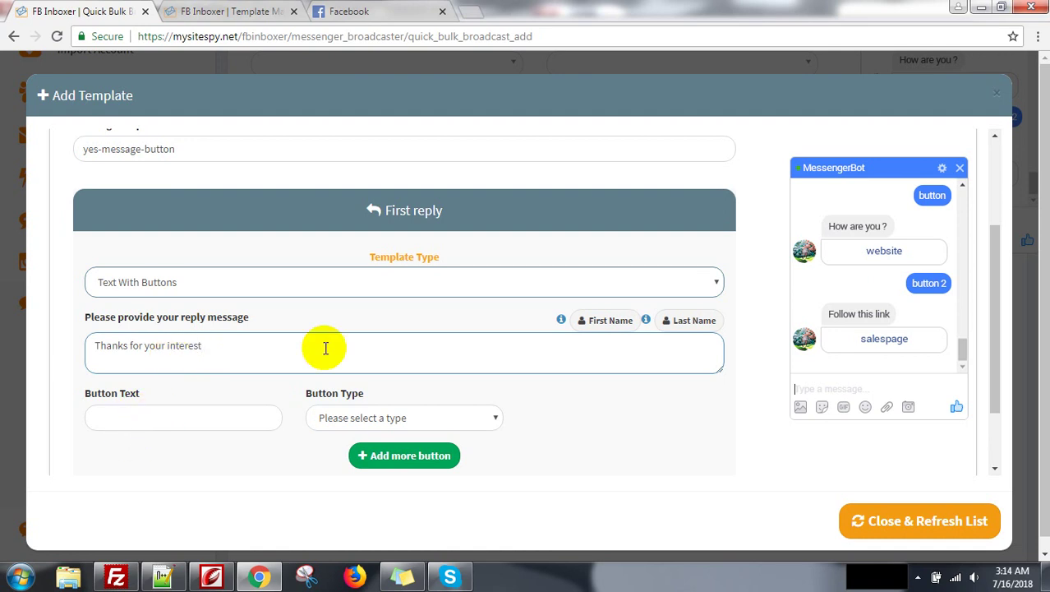
pyautogui.write('. Visit website.')
pyautogui.click(233, 418)
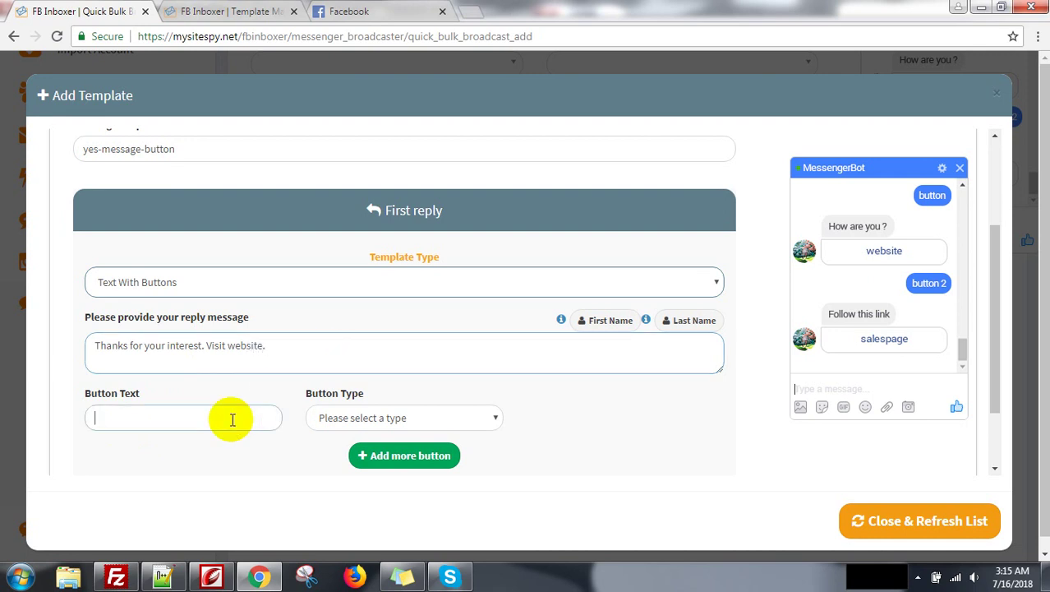
pyautogui.write('Website')
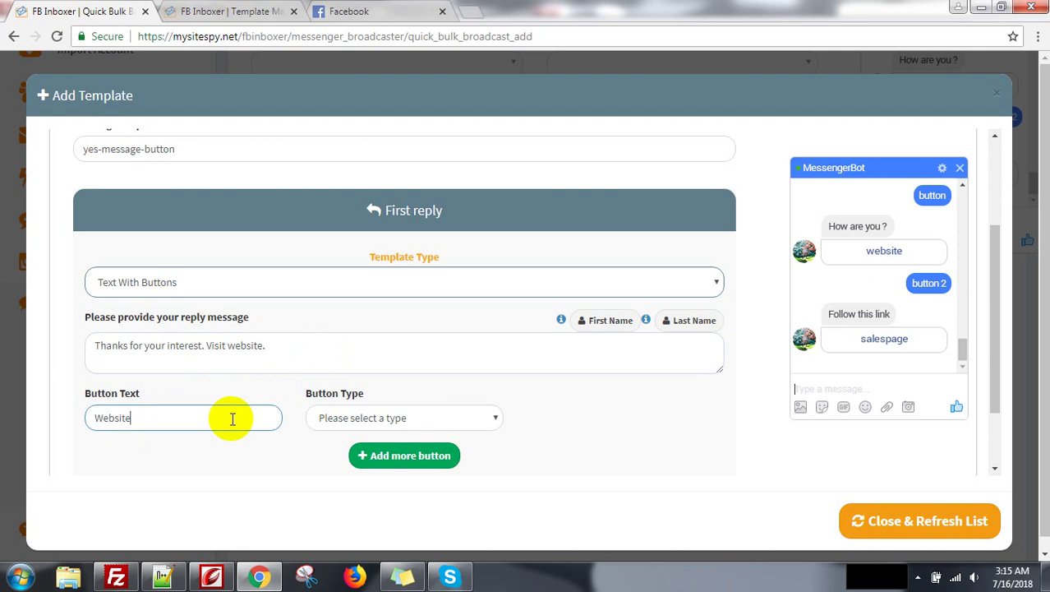
pyautogui.click(375, 418)
pyautogui.click(355, 467)
pyautogui.click(592, 420)
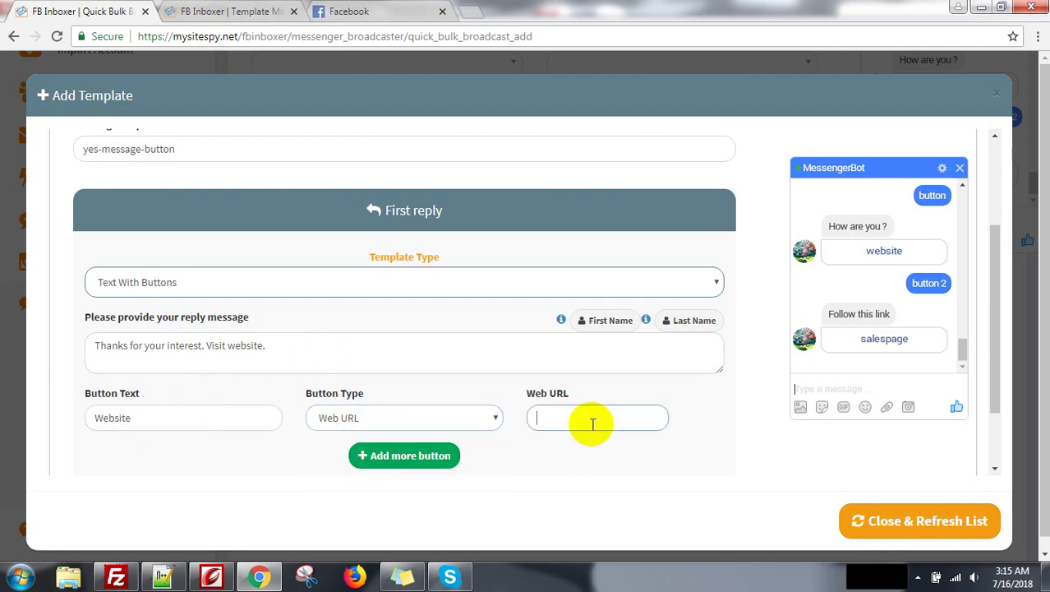
pyautogui.write('http://')
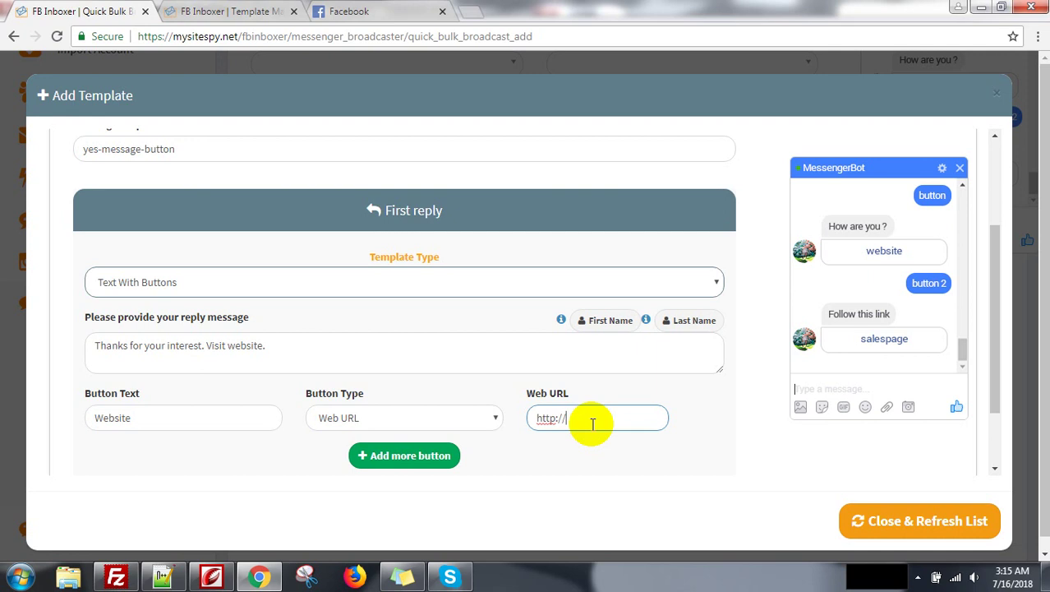
pyautogui.write('xeroneit.net')
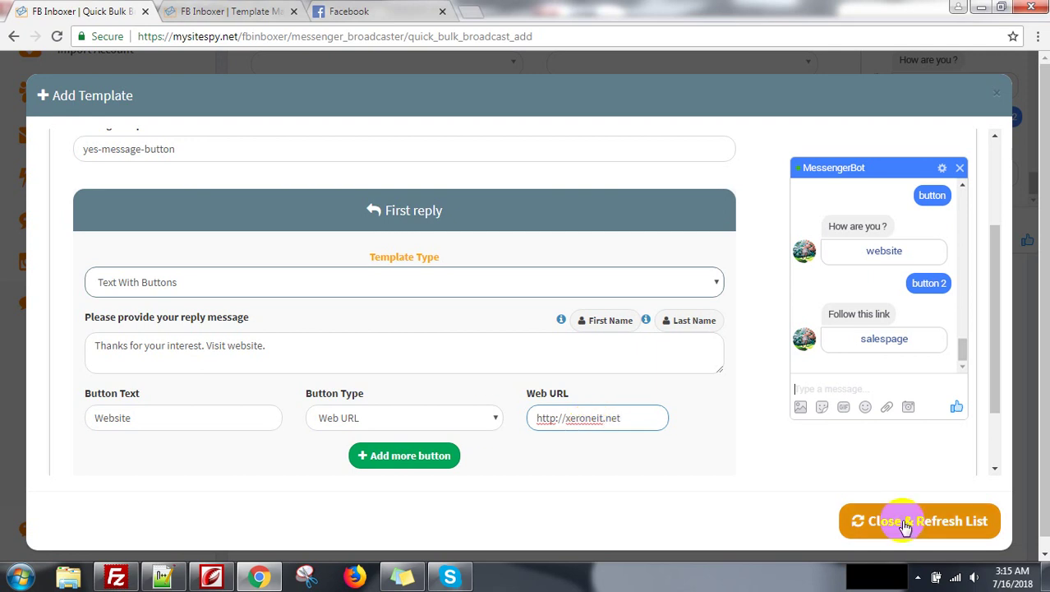
# Submit the new template, then close its form and refresh the post-back list
pyautogui.scroll(-3, 621, 424)
pyautogui.click(118, 417)
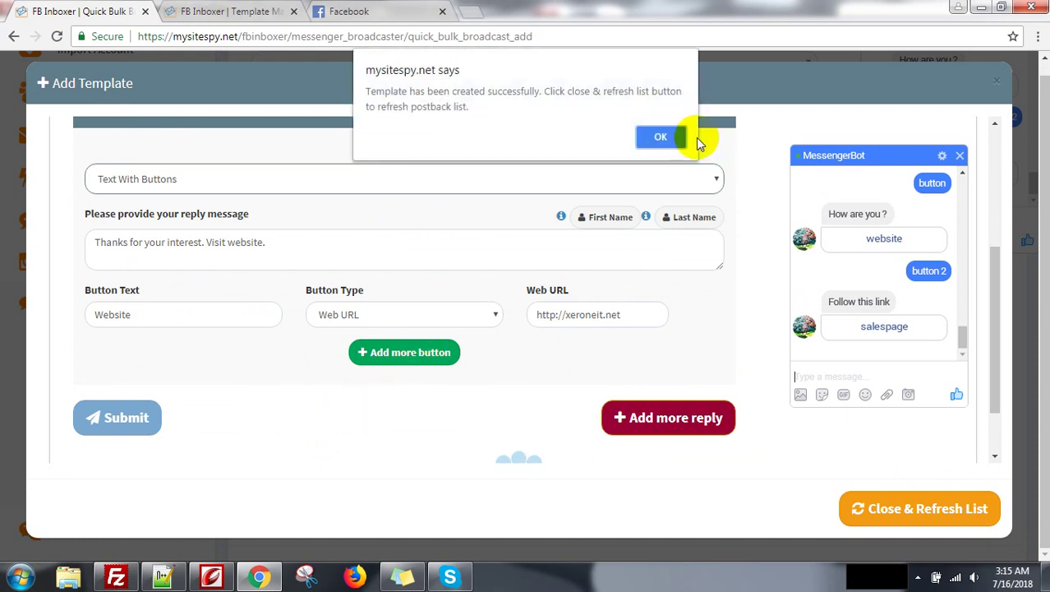
pyautogui.click(661, 137)
pyautogui.click(920, 510)
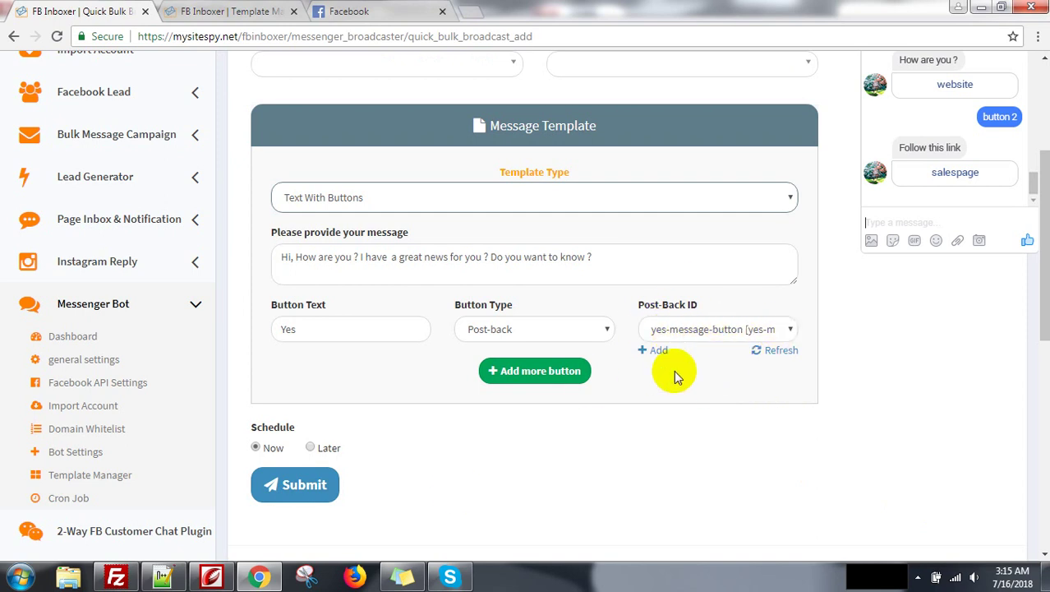
# Choose yes-message-button as the Yes button's post-back ID and submit the broadcast campaign
pyautogui.click(764, 330)
pyautogui.click(714, 347)
pyautogui.click(305, 485)
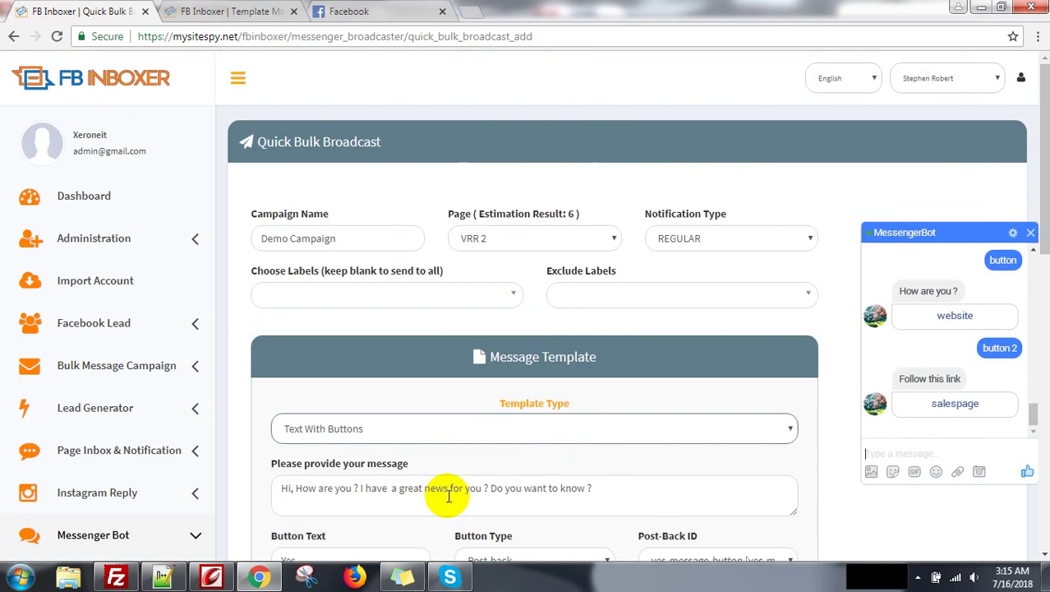
pyautogui.scroll(-3, 448, 495)
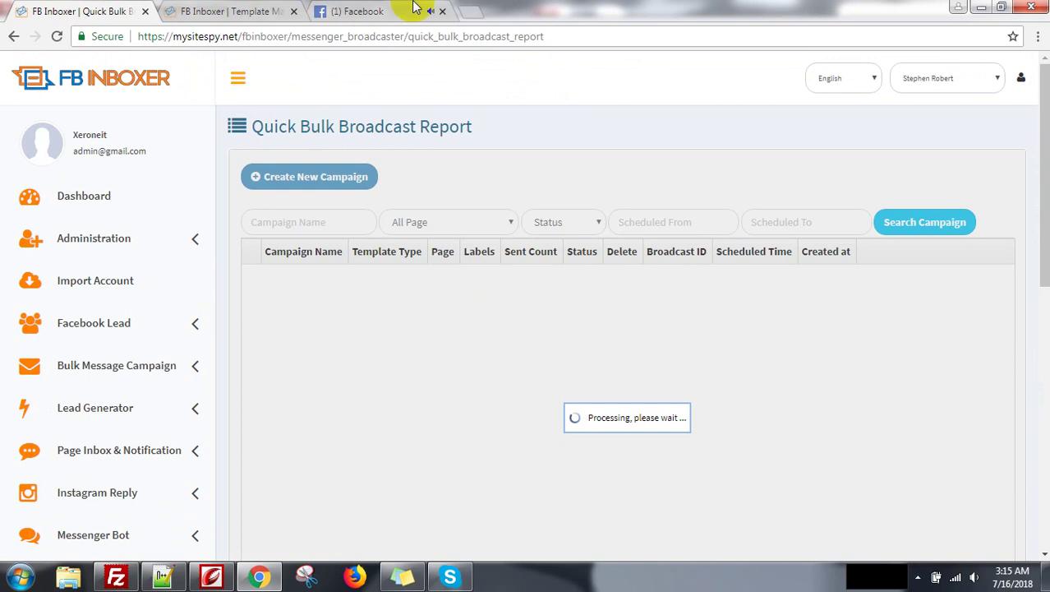
# Switch to the open Facebook page and answer the broadcast message in the VRR 2 chat with Yes
pyautogui.click(353, 12)
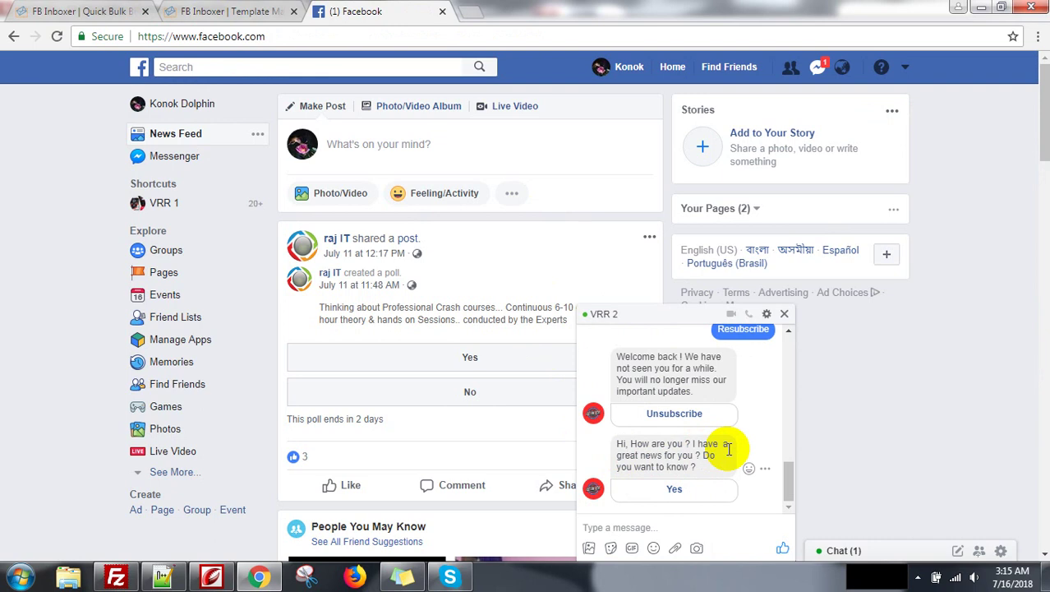
pyautogui.click(682, 489)
pyautogui.click(682, 490)
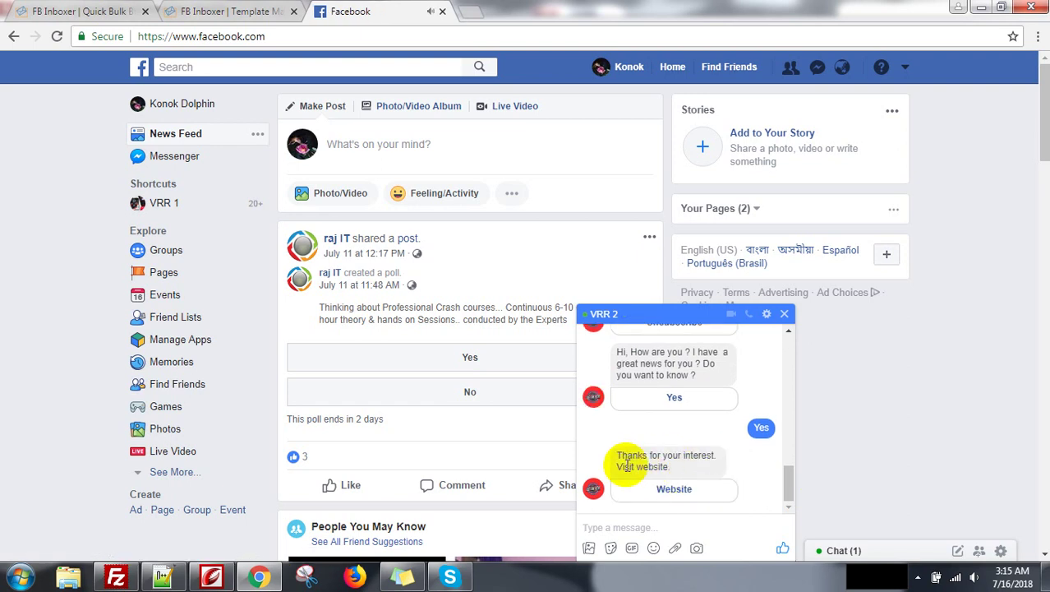
# Test the Website button of the automatic reply, close the page it opens and check the chat
pyautogui.click(678, 500)
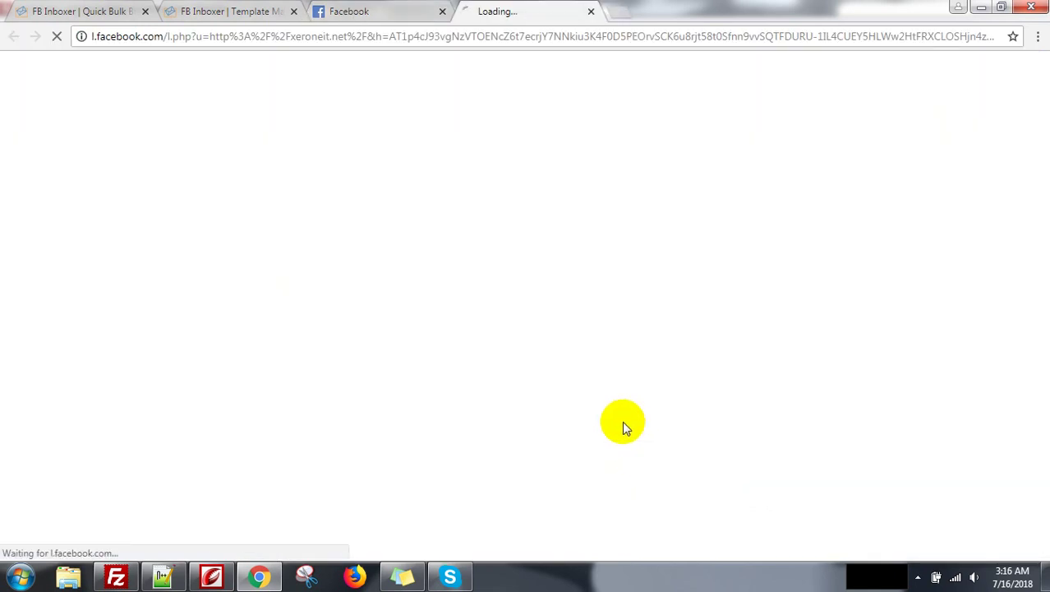
pyautogui.click(593, 12)
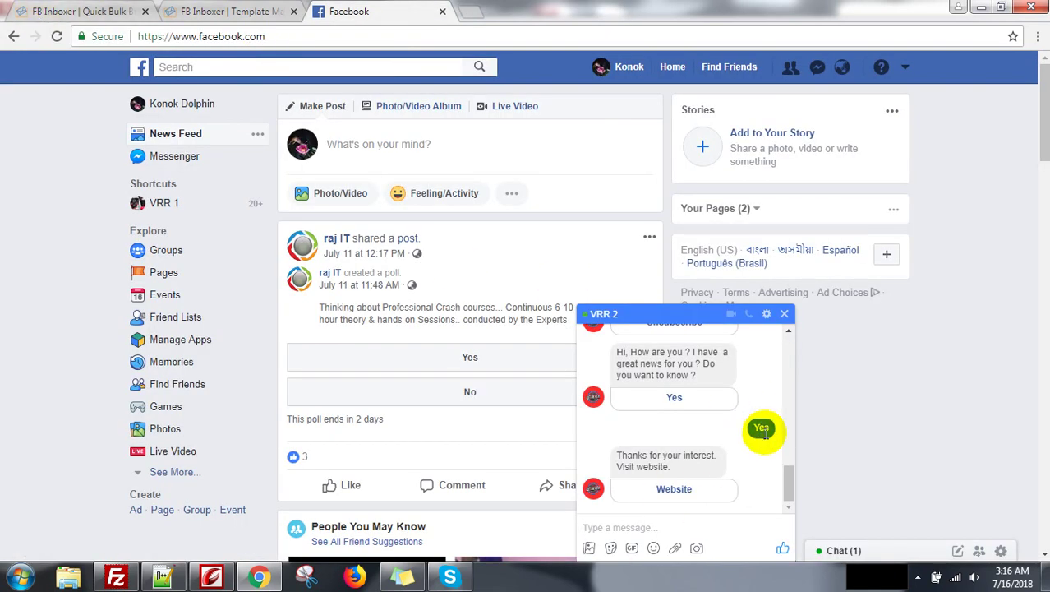
pyautogui.moveTo(761, 425); pyautogui.dragTo(773, 427)
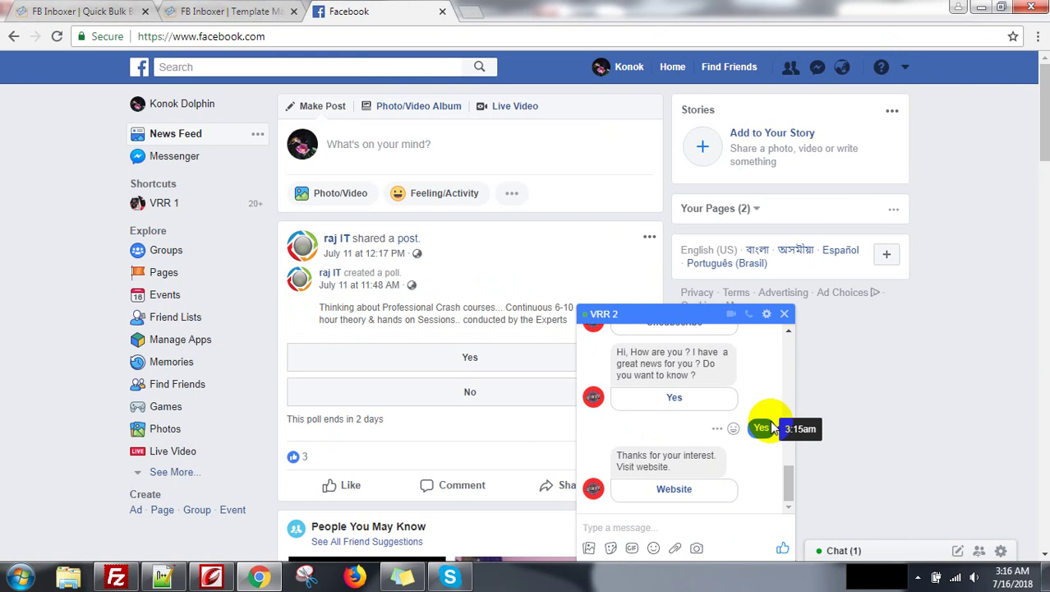
# Return to the Quick Bulk Broadcast Report and reload it to check the newest campaign's sent count and status
pyautogui.click(56, 13)
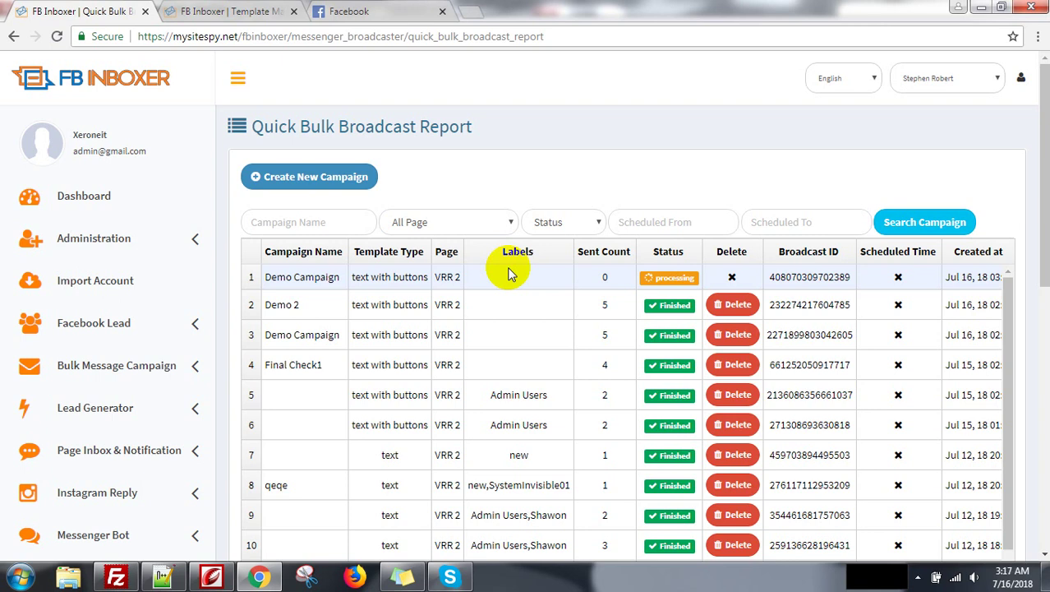
pyautogui.click(56, 36)
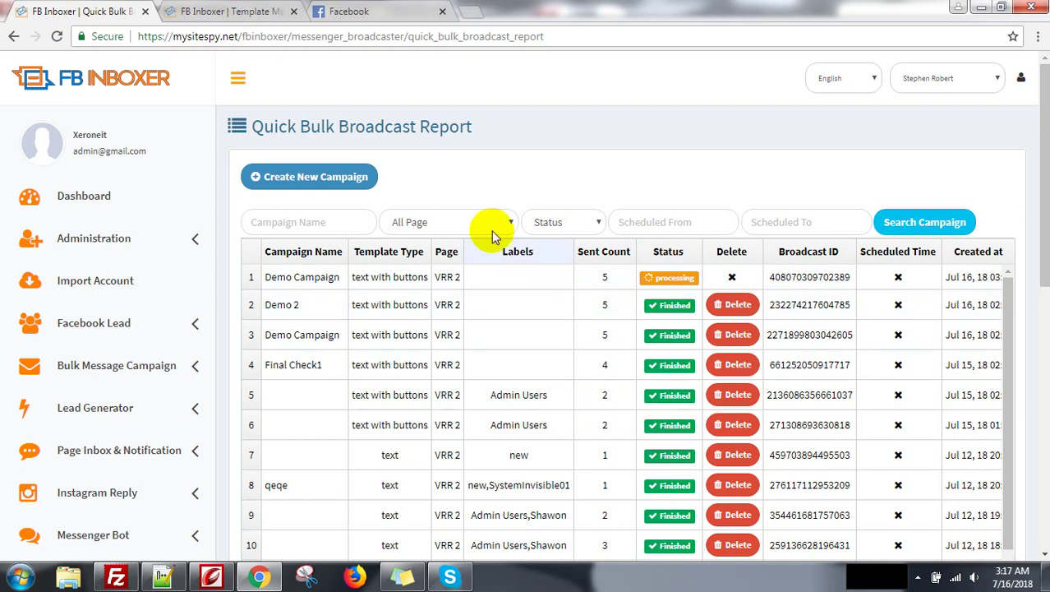
# Start a new quick bulk broadcast campaign named Demo 4 for the VRR 2 page
pyautogui.click(301, 168)
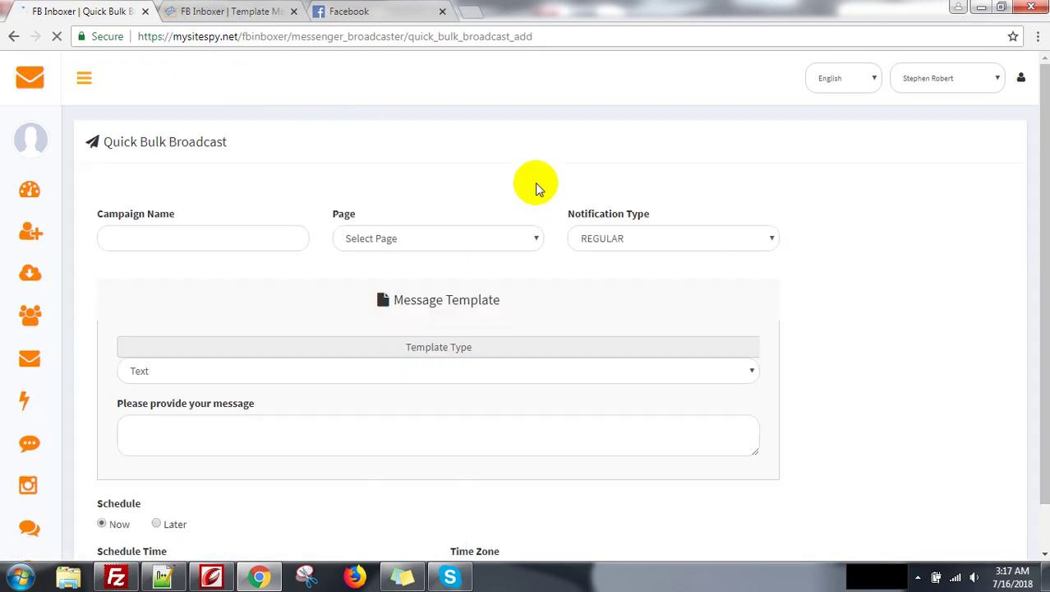
pyautogui.click(222, 244)
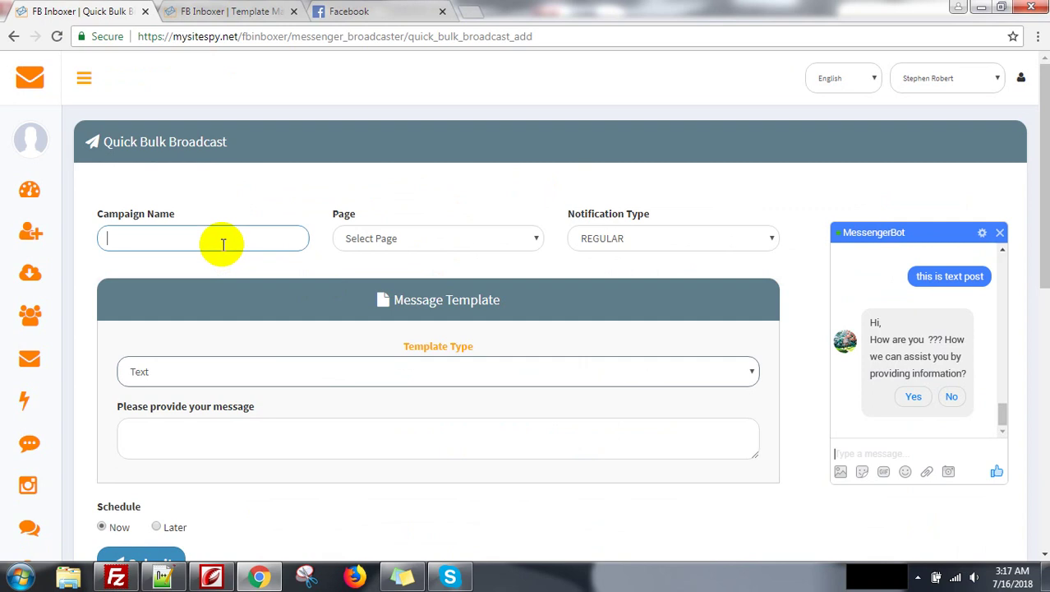
pyautogui.write('Demo 4')
pyautogui.click(387, 237)
pyautogui.click(403, 288)
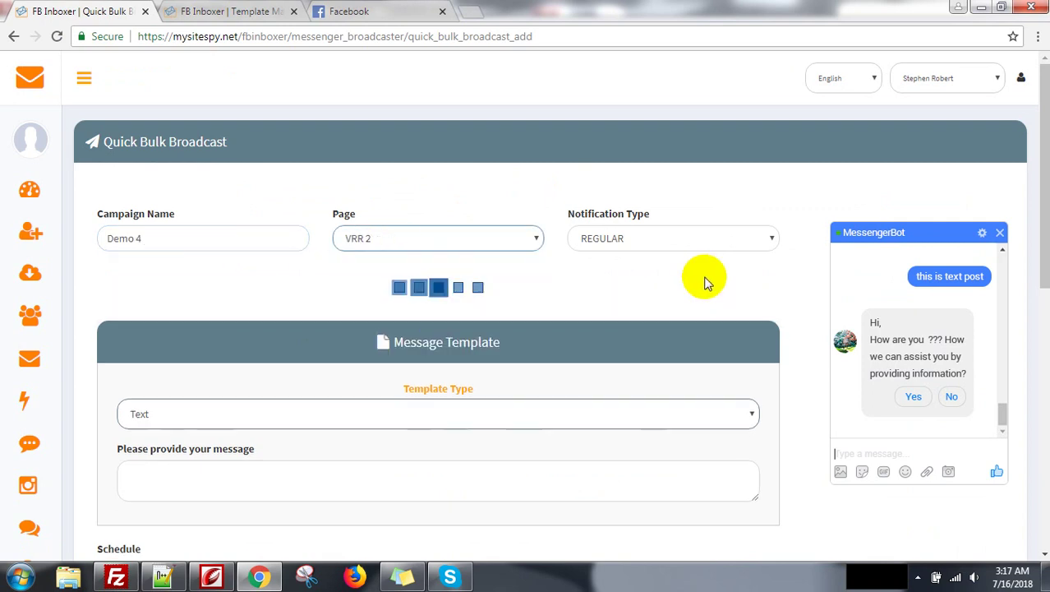
# Limit the Demo 4 campaign's recipients to the Demo Leads label
pyautogui.scroll(-2, 410, 447)
pyautogui.scroll(1, 343, 362)
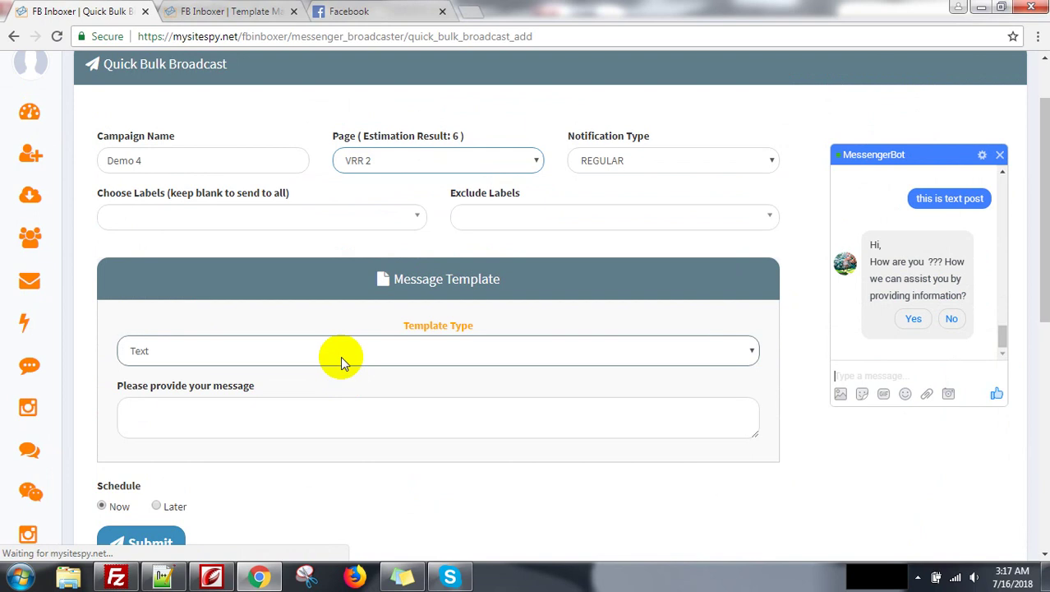
pyautogui.click(283, 217)
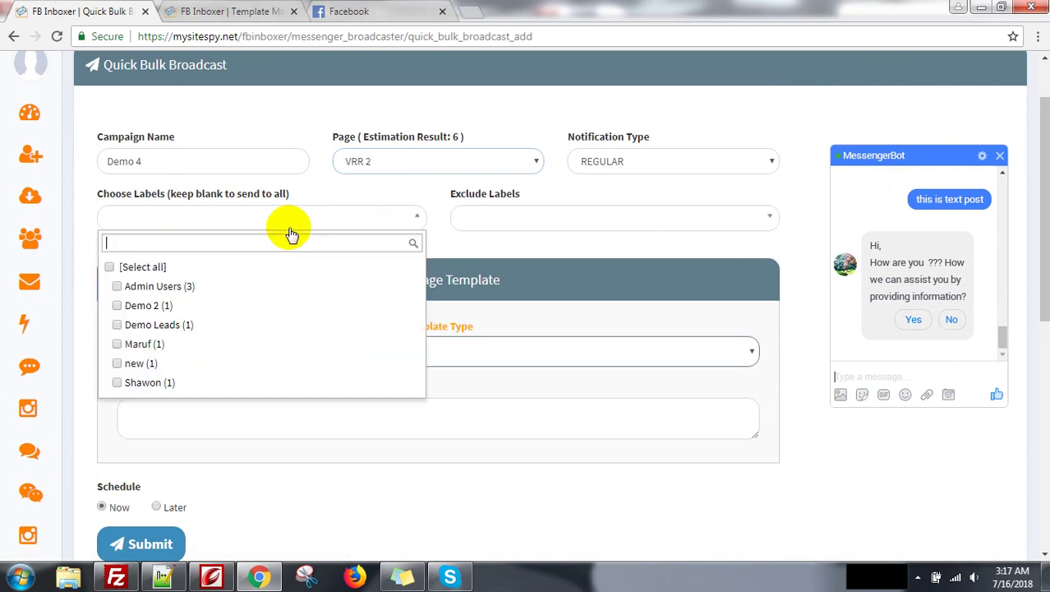
pyautogui.click(179, 324)
pyautogui.click(558, 241)
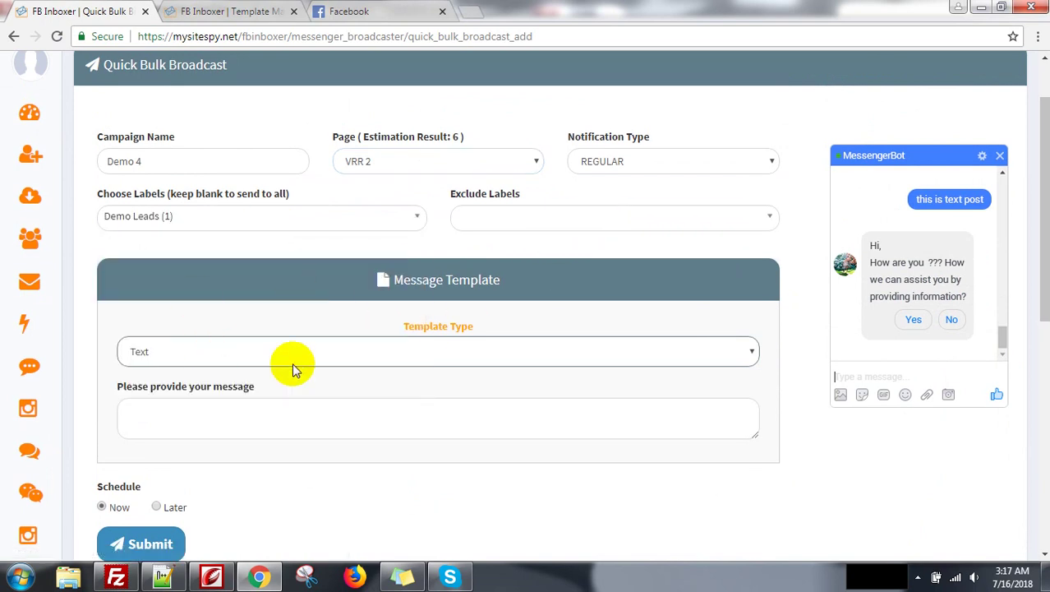
# Set the template type to Text With Buttons and define a Yes button of type Post-back linked to yes-message-button
pyautogui.click(316, 352)
pyautogui.click(196, 464)
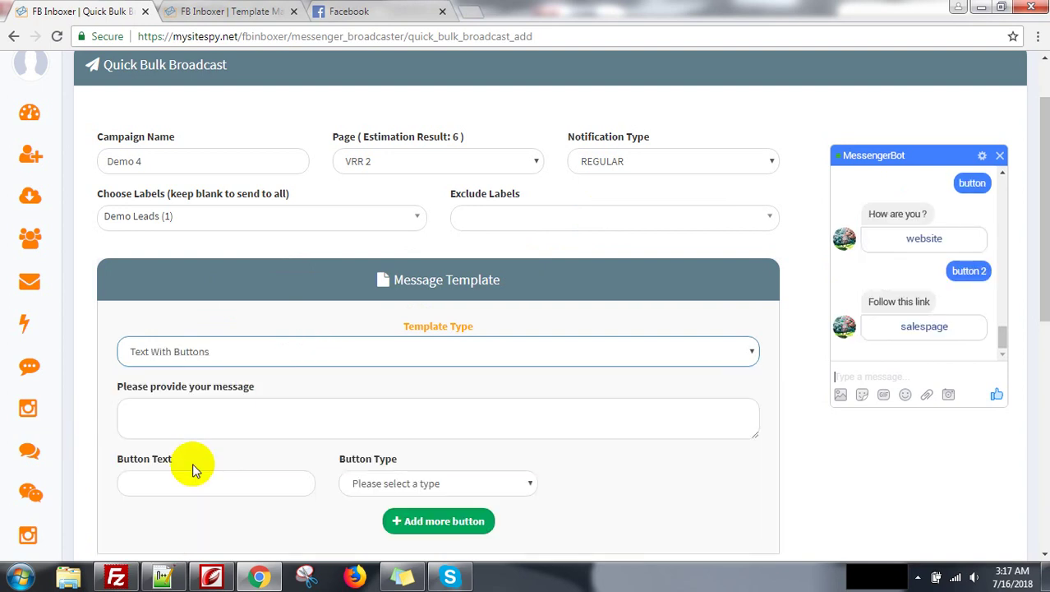
pyautogui.scroll(-2, 214, 460)
pyautogui.click(243, 331)
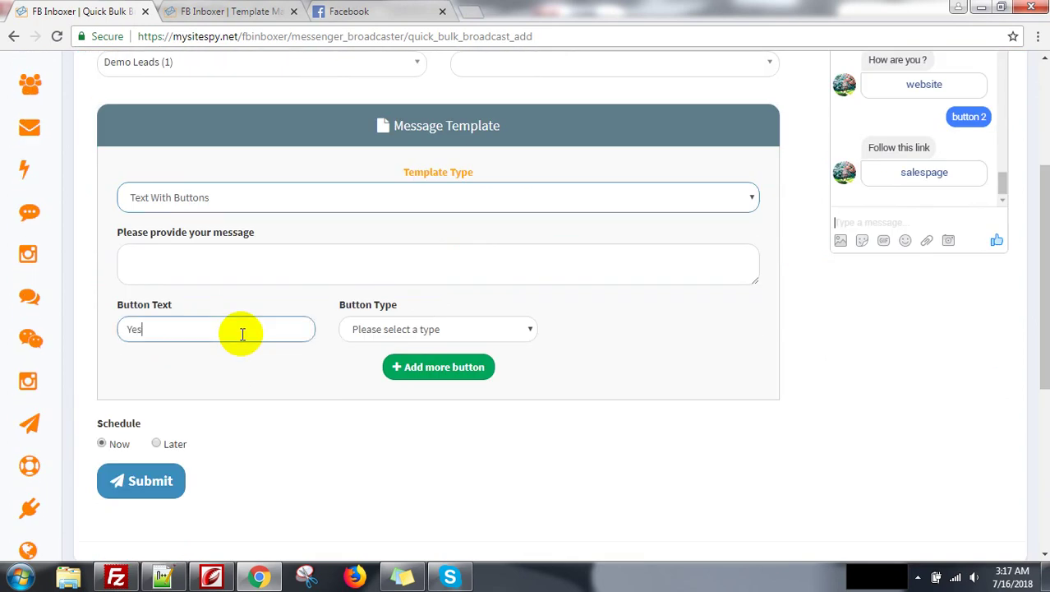
pyautogui.click(415, 330)
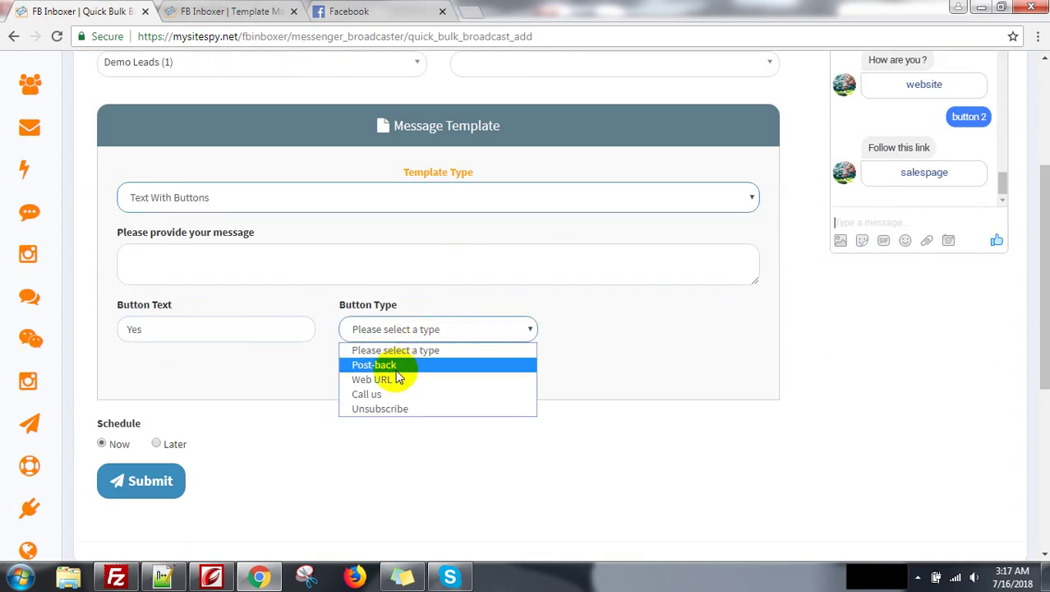
pyautogui.click(386, 365)
pyautogui.click(628, 330)
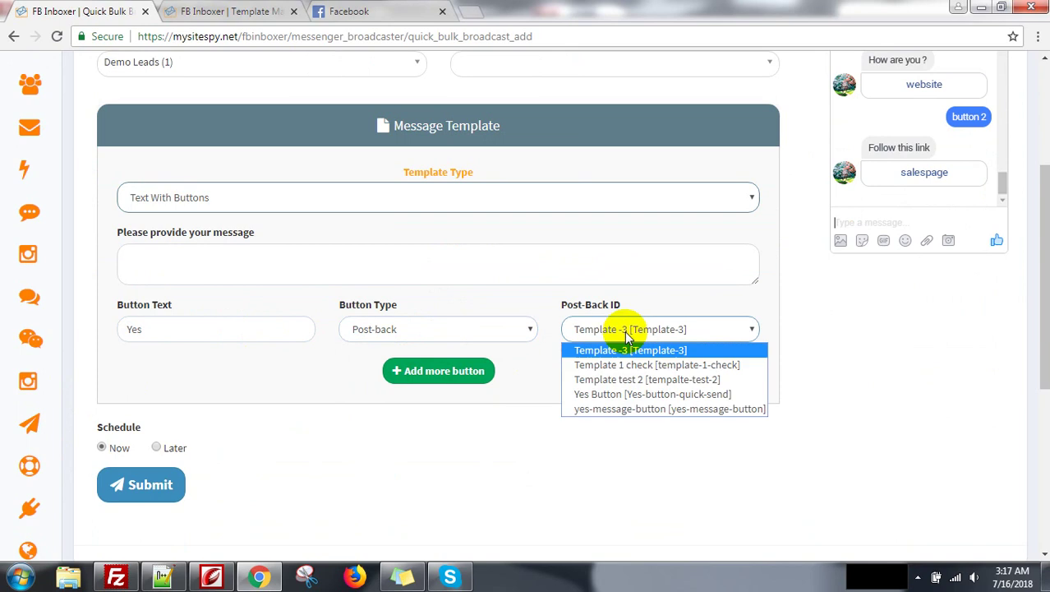
pyautogui.click(646, 408)
# Add a second button with the text Unsubscribe and the button type Unsubscribe
pyautogui.click(448, 371)
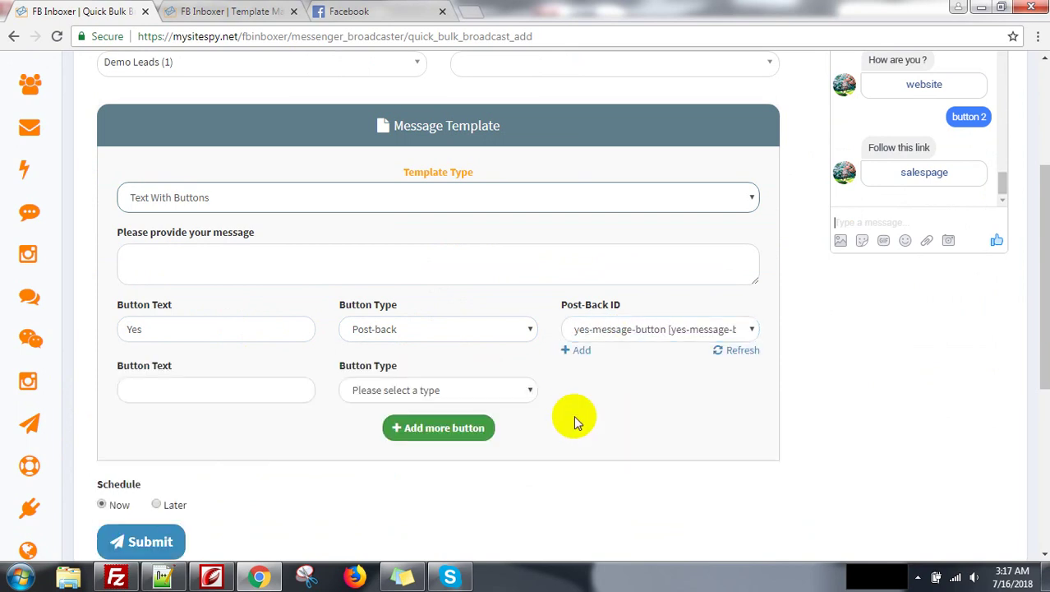
pyautogui.click(285, 388)
pyautogui.write('Unsubscribe')
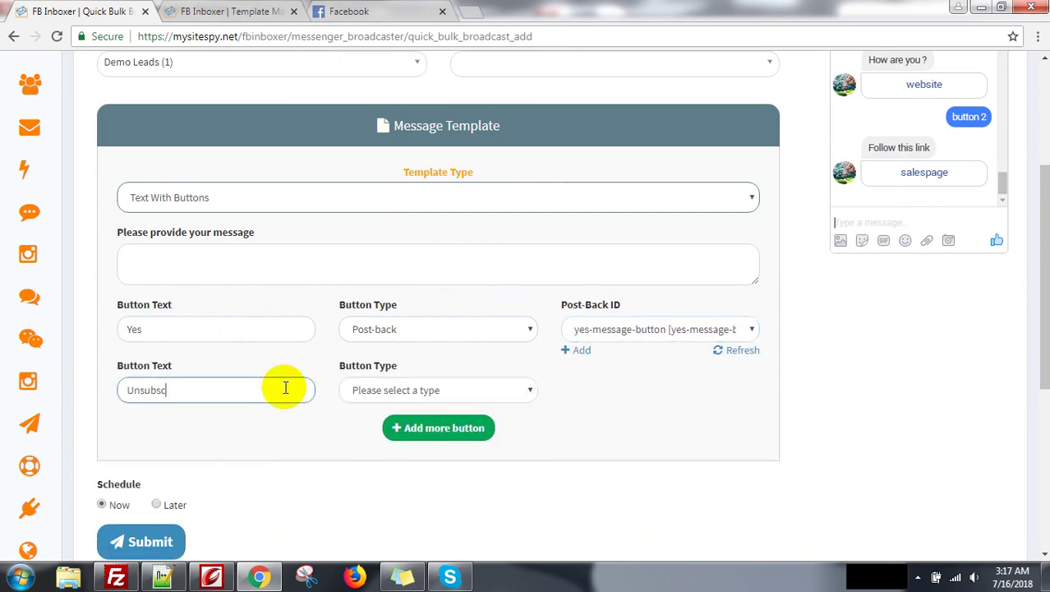
pyautogui.click(493, 392)
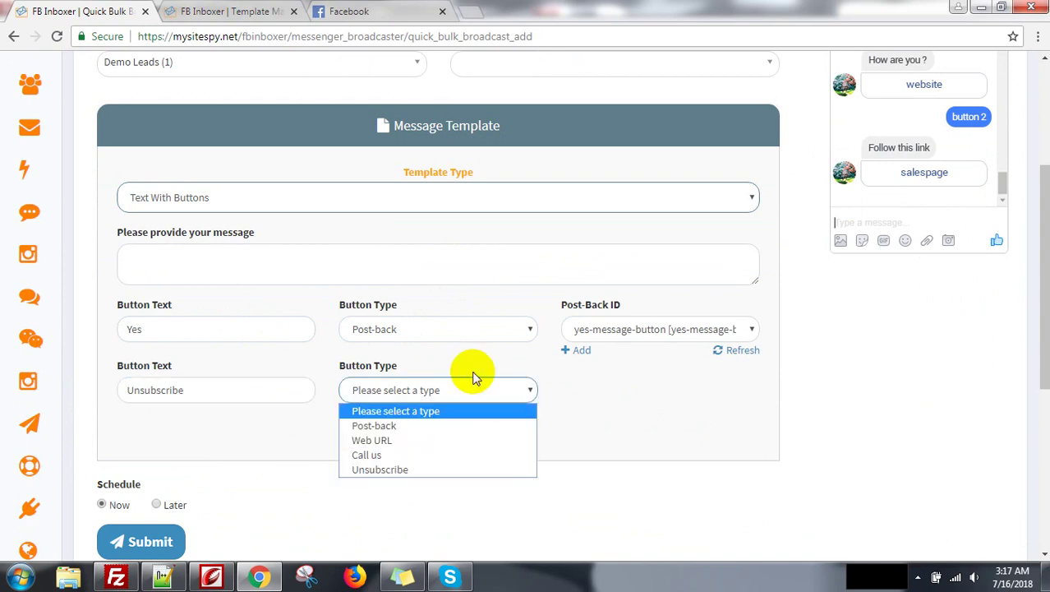
pyautogui.click(433, 470)
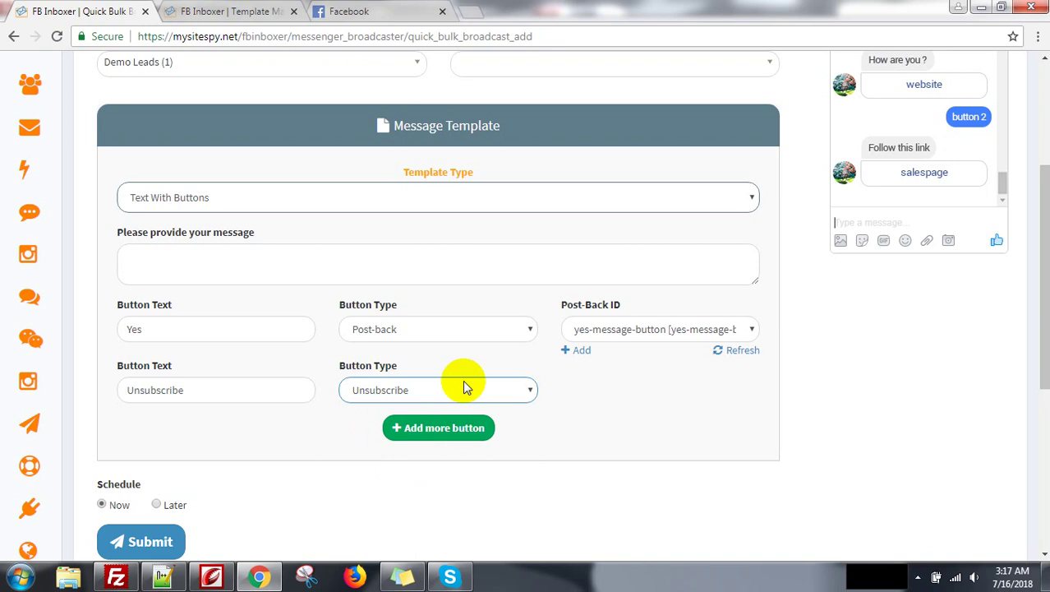
# Try to submit the Demo 4 campaign without a message
pyautogui.scroll(-3, 581, 403)
pyautogui.click(151, 313)
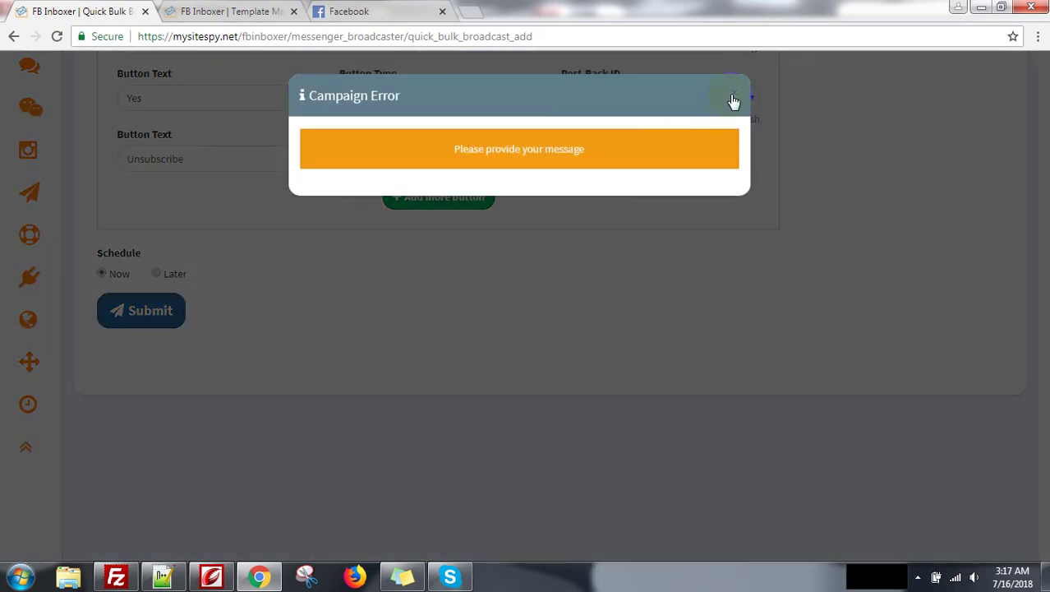
pyautogui.click(734, 100)
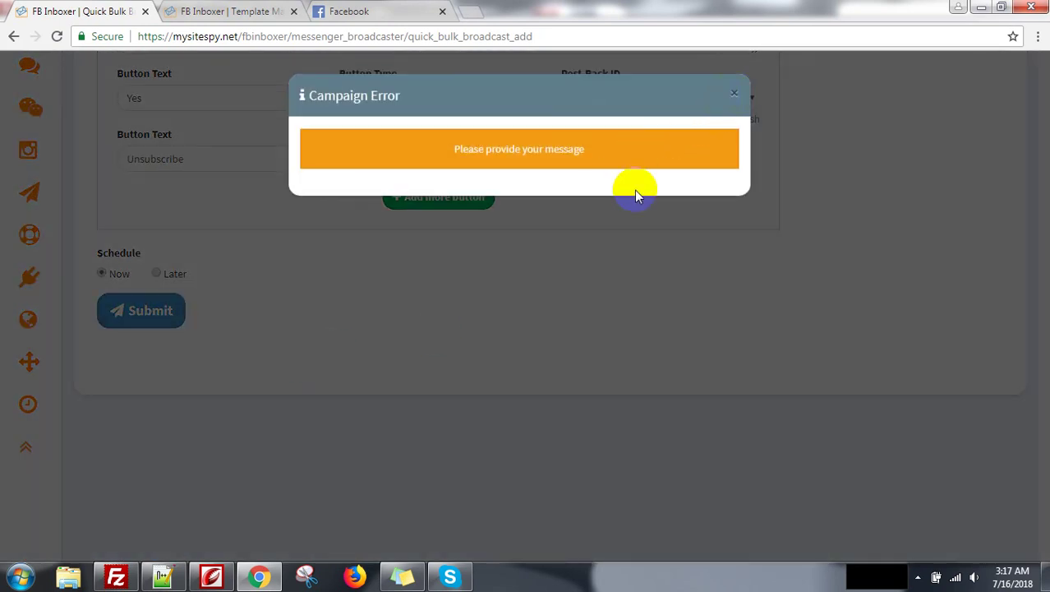
# Enter "Hi, How are you ?" as the Demo 4 campaign's message and submit the campaign for immediate sending
pyautogui.scroll(3, 501, 344)
pyautogui.click(312, 256)
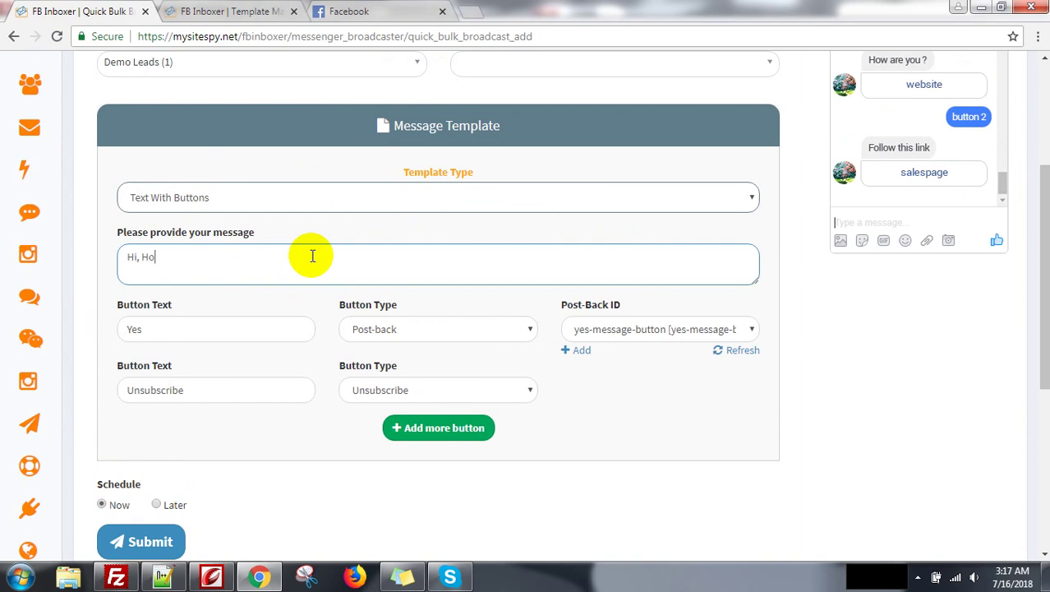
pyautogui.write('Hi, How are you ?')
pyautogui.scroll(-2, 246, 295)
pyautogui.click(171, 395)
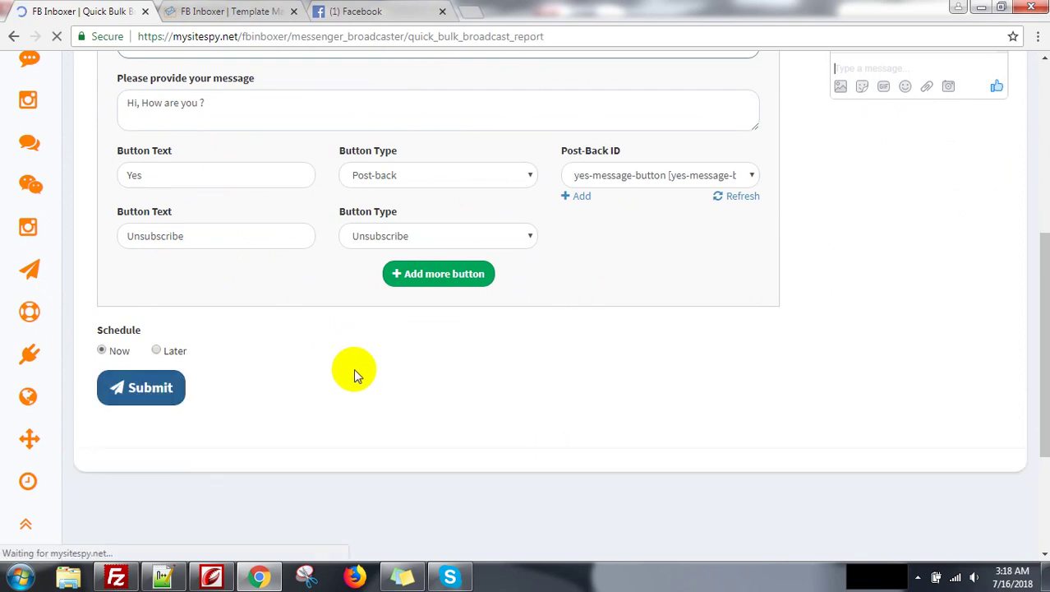
# Switch to Facebook and unsubscribe through the newest broadcast message in the VRR 2 chat
pyautogui.click(372, 12)
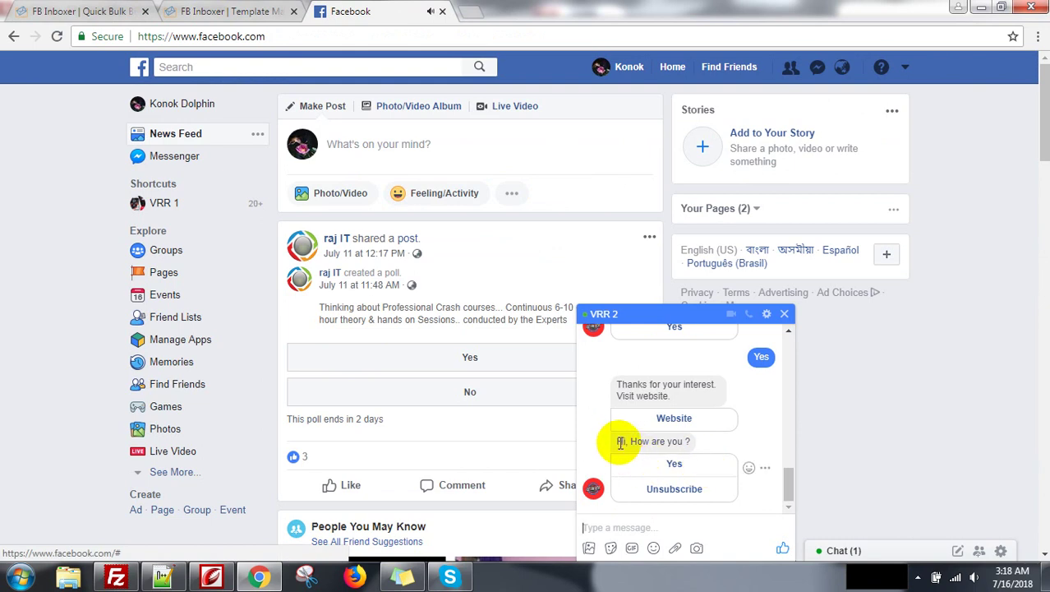
pyautogui.click(698, 490)
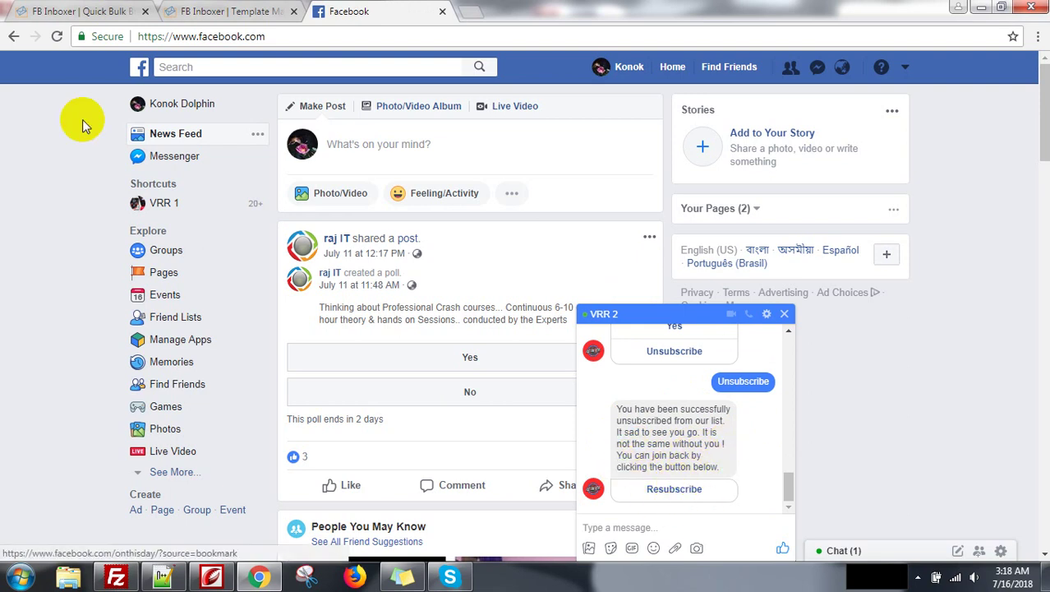
# Return to FB Inboxer, open the Messenger Broadcaster subscriber list and check the test subscriber's labels for Unsubscribe
pyautogui.click(192, 9)
pyautogui.scroll(-3, 197, 501)
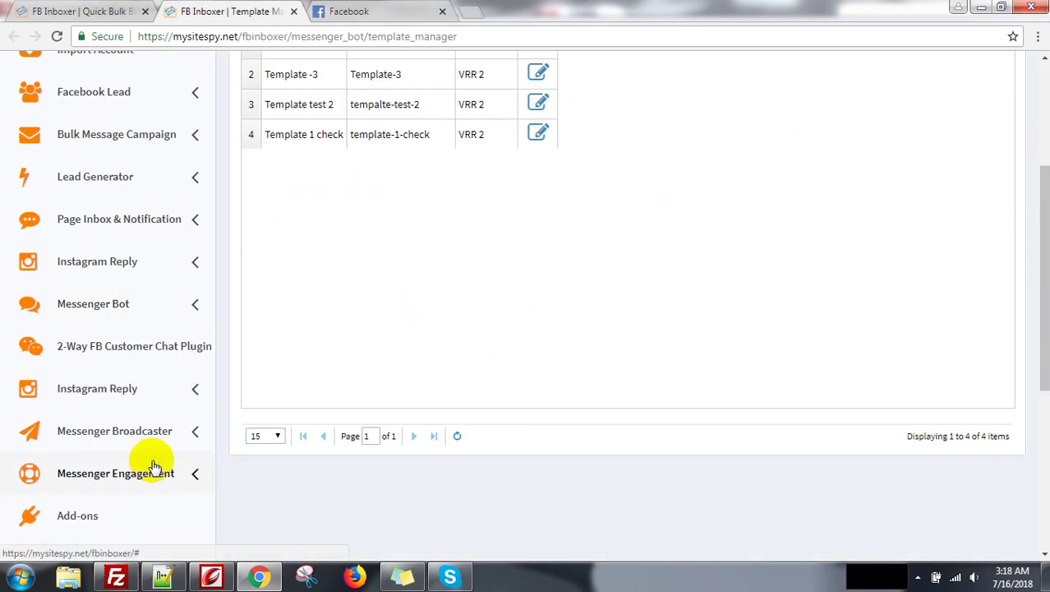
pyautogui.click(138, 435)
pyautogui.scroll(-2, 164, 427)
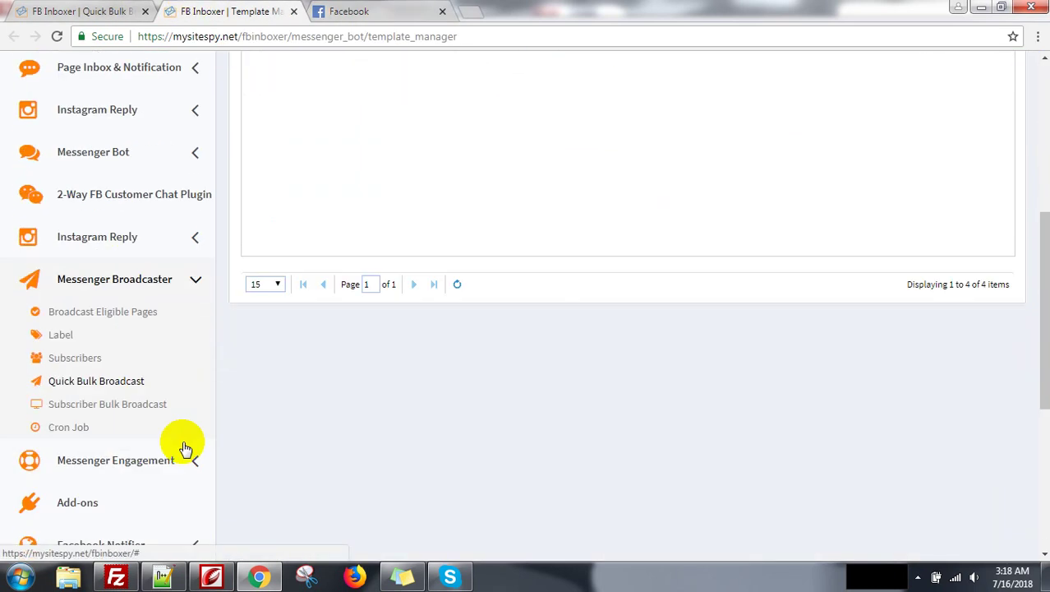
pyautogui.click(89, 358)
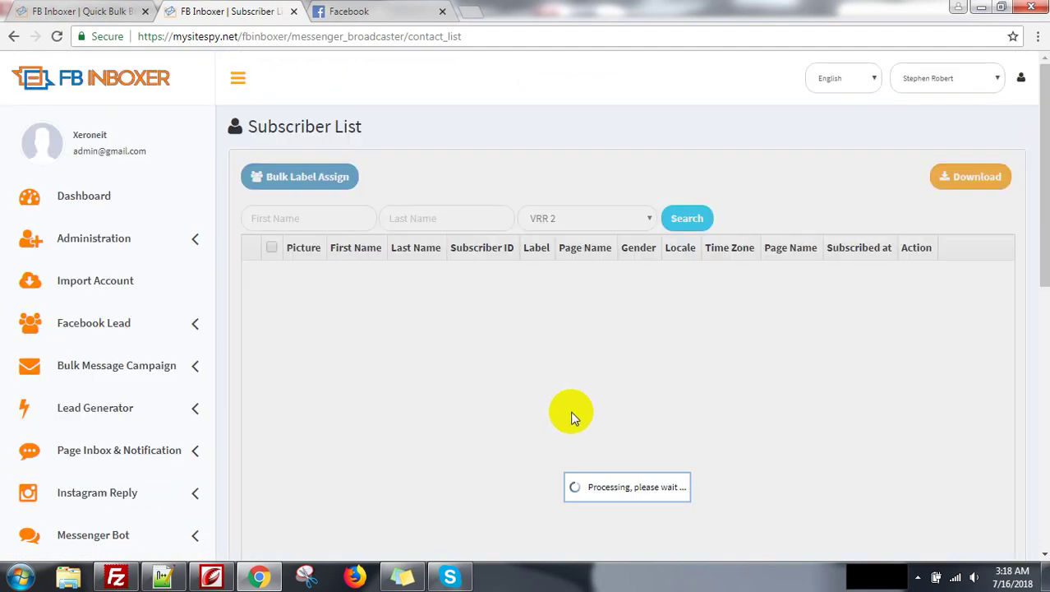
pyautogui.scroll(-3, 518, 401)
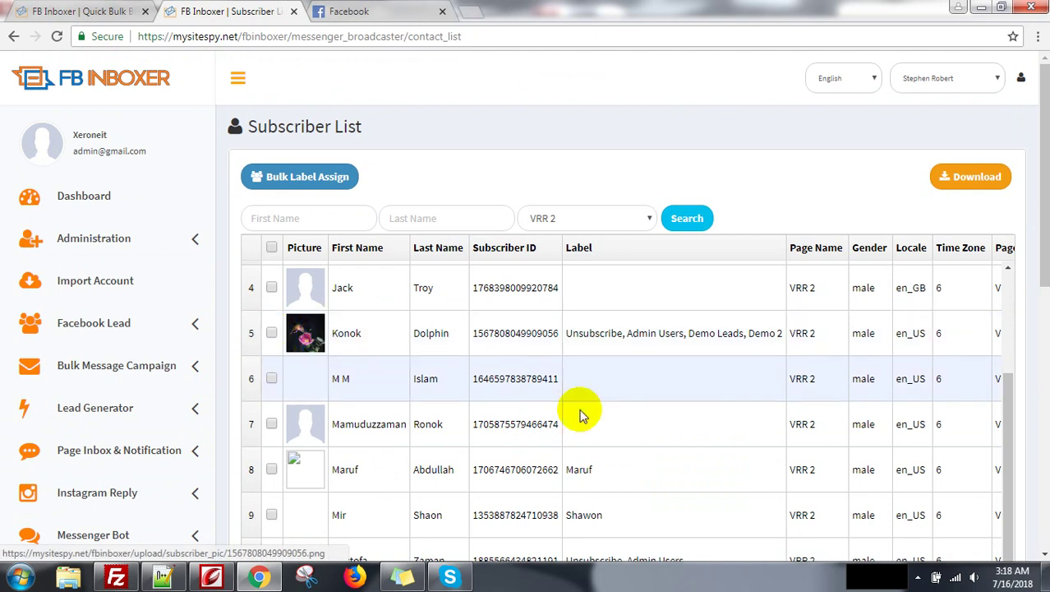
pyautogui.click(610, 337)
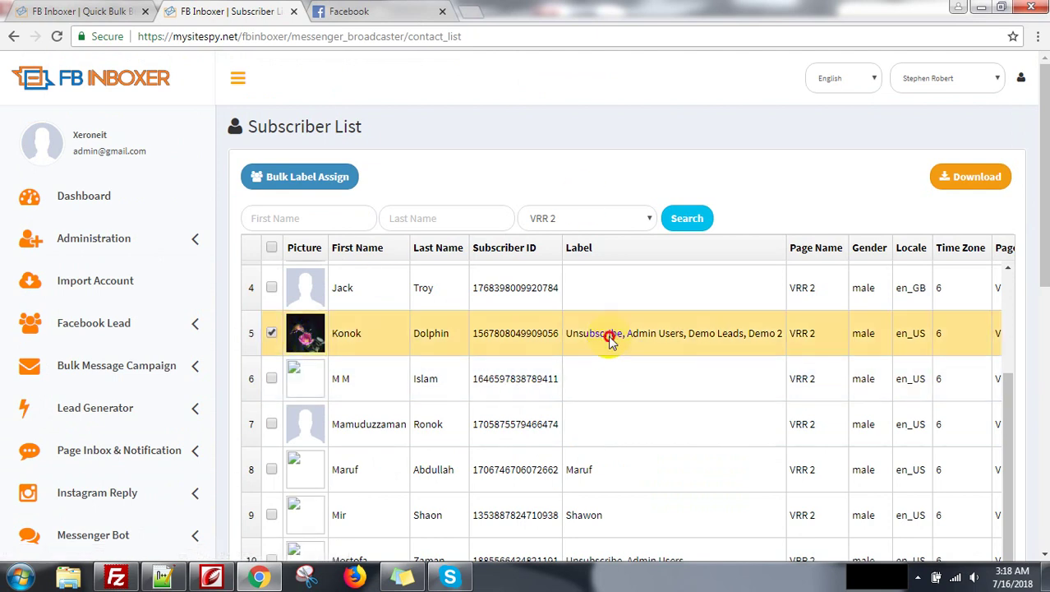
pyautogui.doubleClick(609, 337)
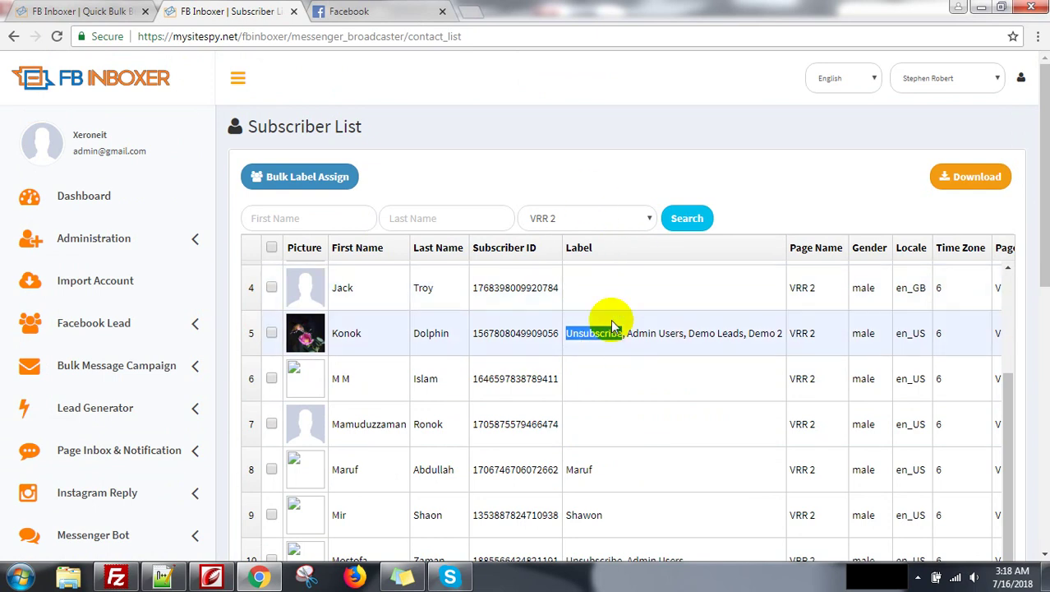
# Resubscribe in the VRR 2 Facebook chat and reload the FB Inboxer subscriber list to recheck the test subscriber's labels
pyautogui.click(348, 11)
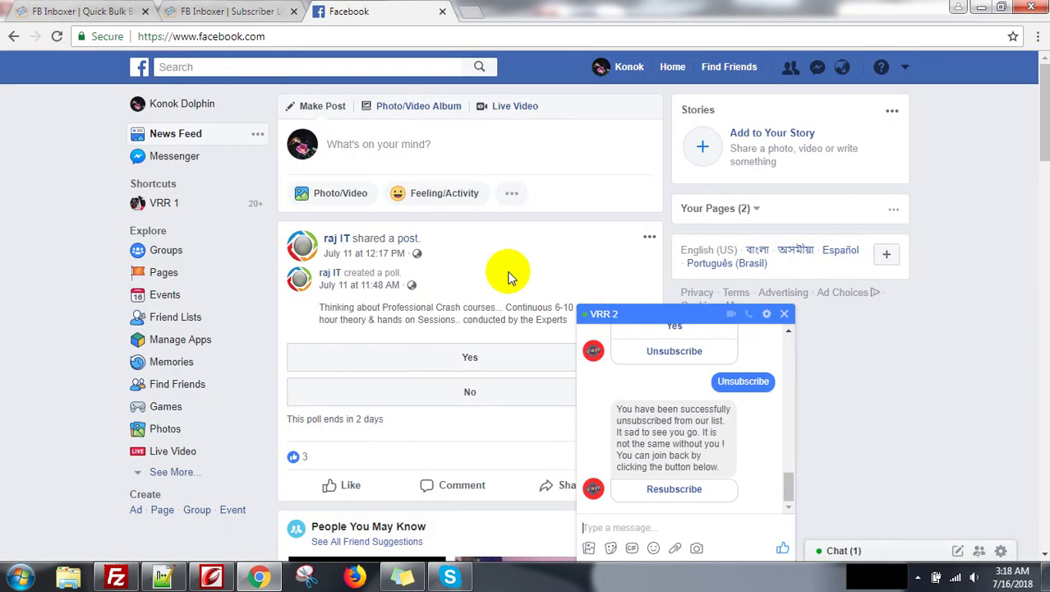
pyautogui.click(682, 497)
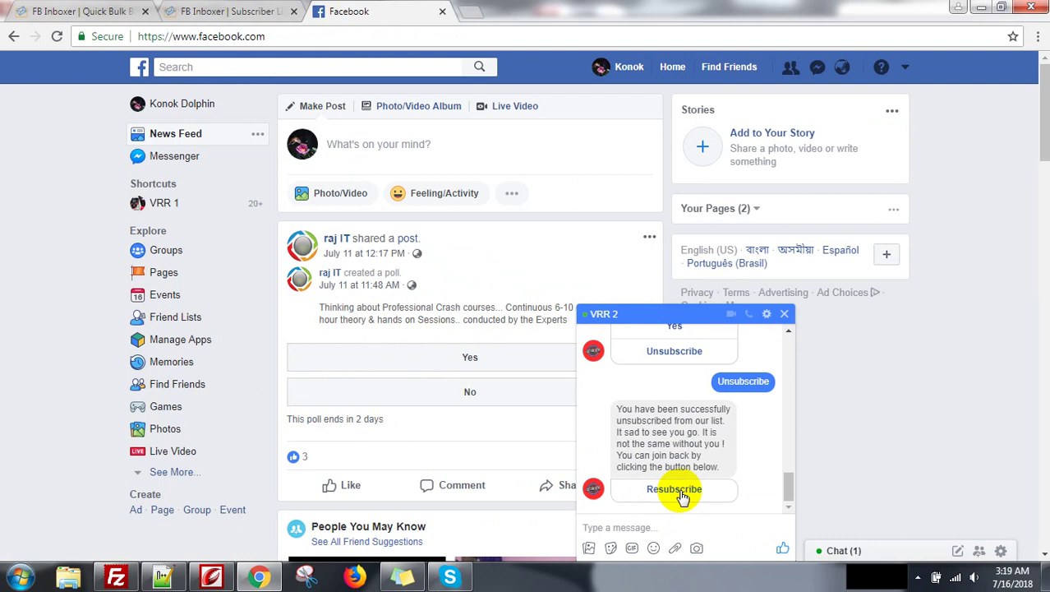
pyautogui.click(177, 12)
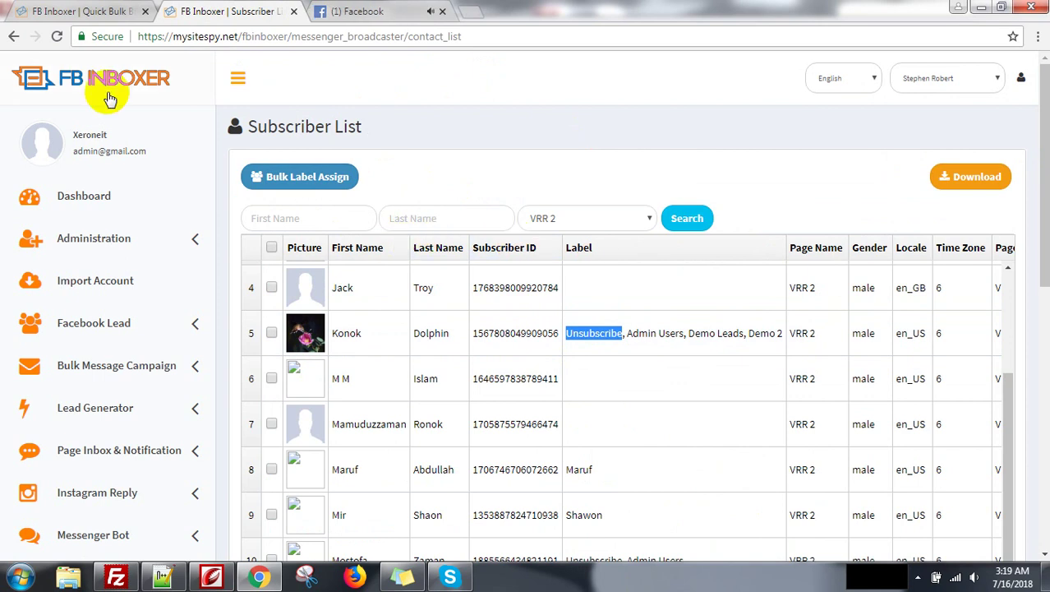
pyautogui.click(57, 36)
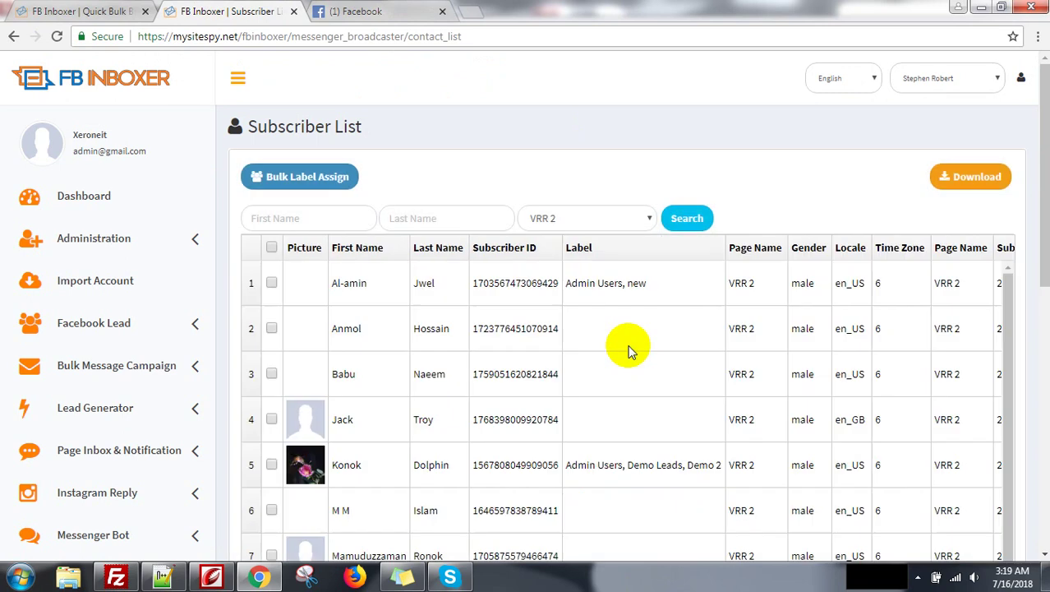
pyautogui.scroll(-2, 628, 415)
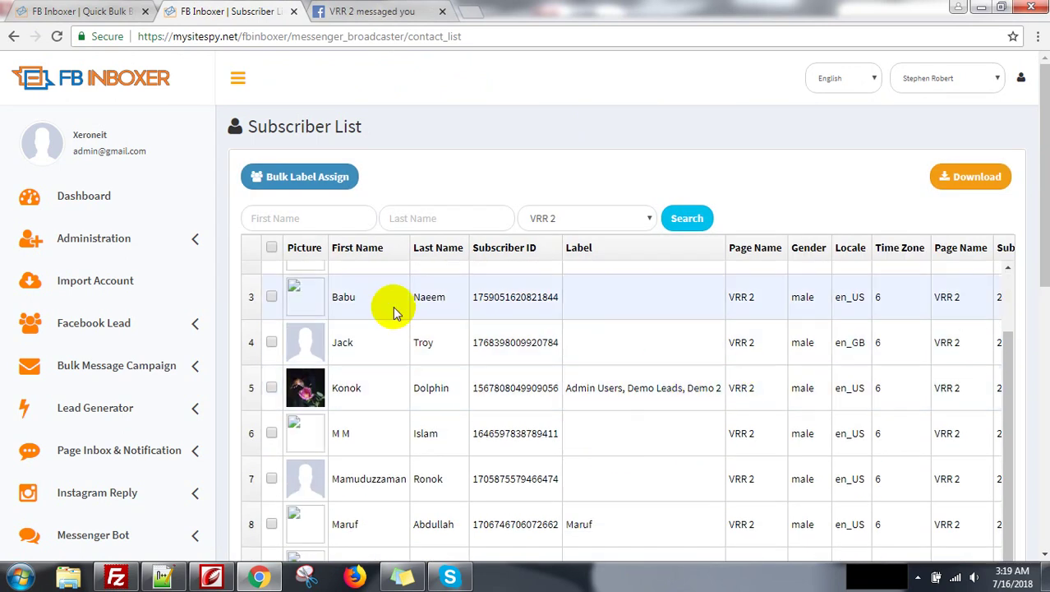
# Reload the Quick Bulk Broadcast Report to examine the campaign statuses, and review the VRR 2 chat on Facebook
pyautogui.scroll(-3, 129, 368)
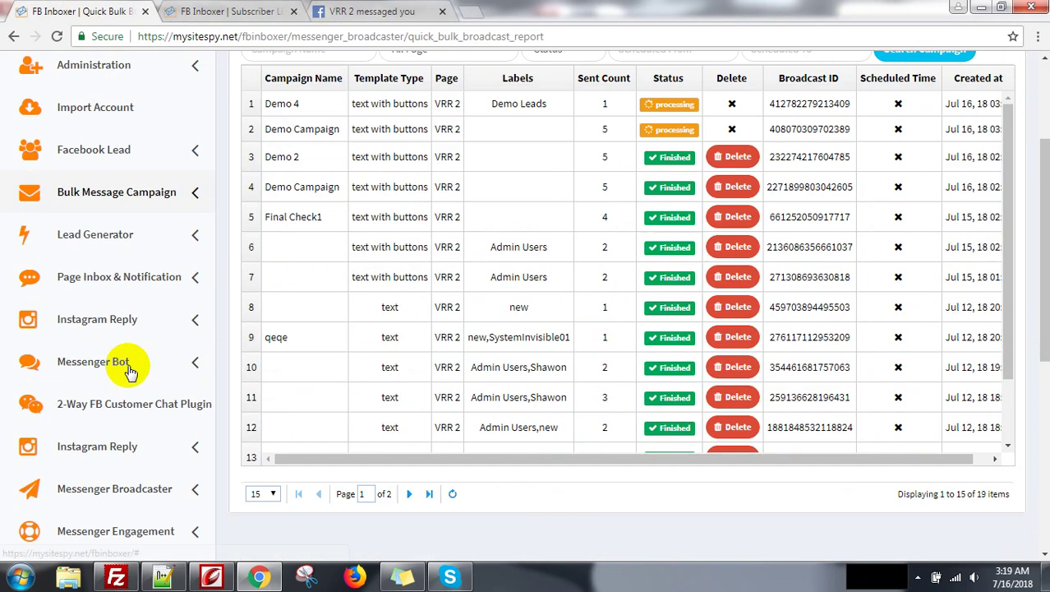
pyautogui.scroll(3, 140, 368)
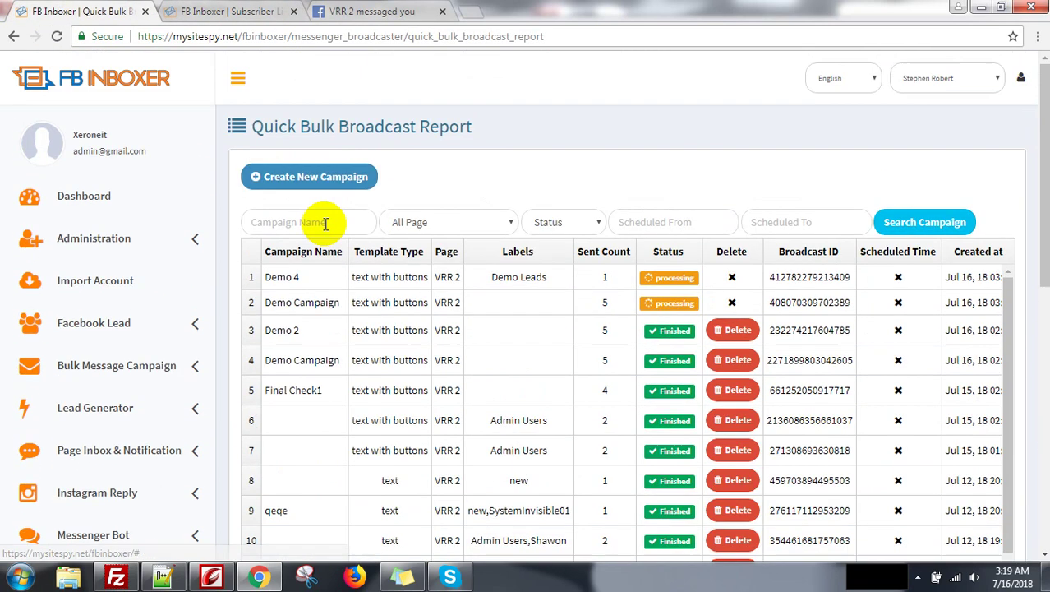
pyautogui.click(57, 36)
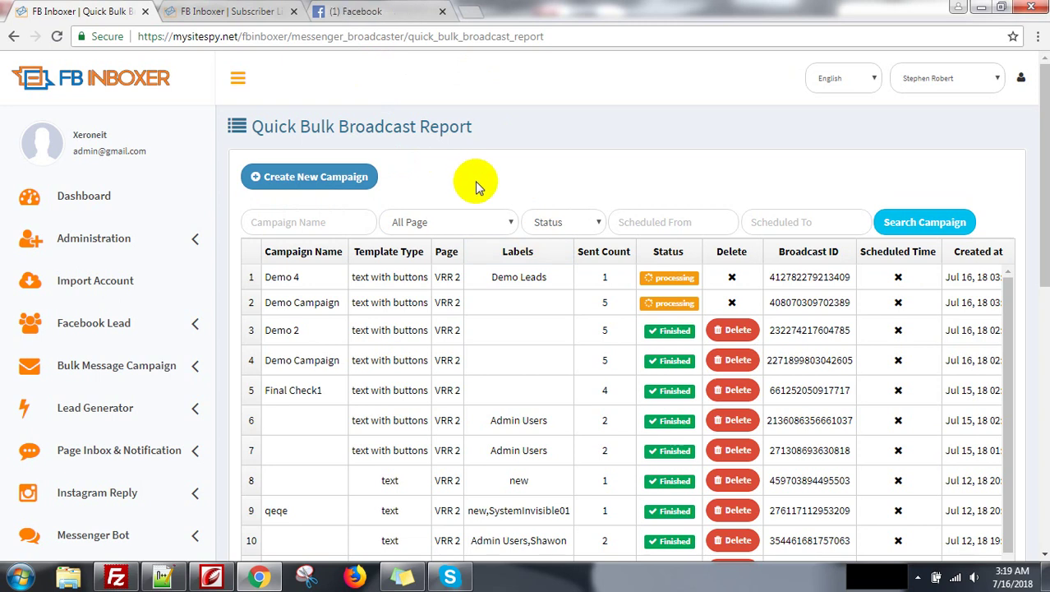
pyautogui.scroll(-3, 475, 183)
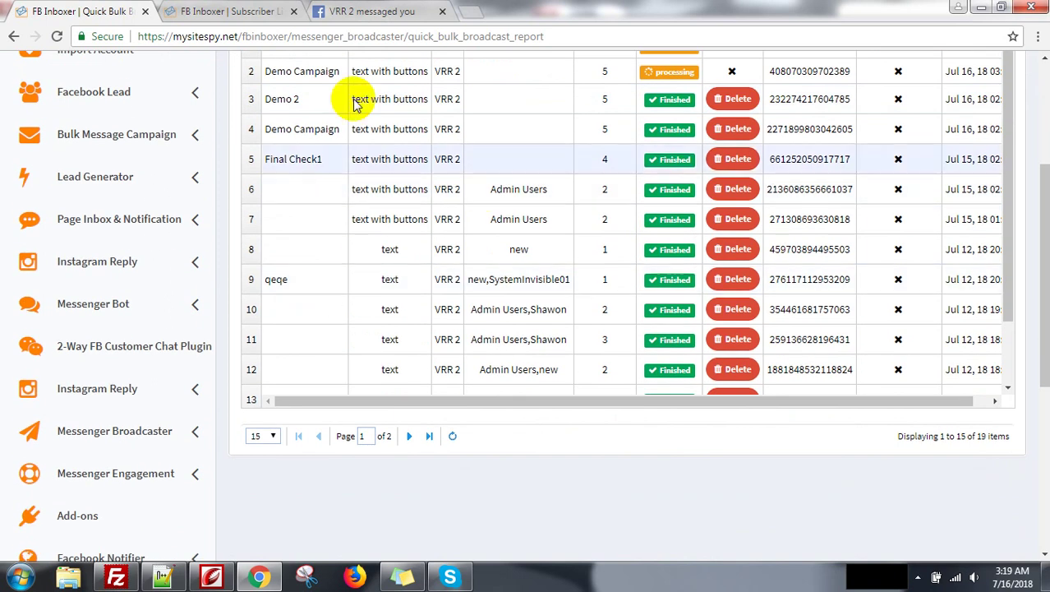
pyautogui.click(323, 12)
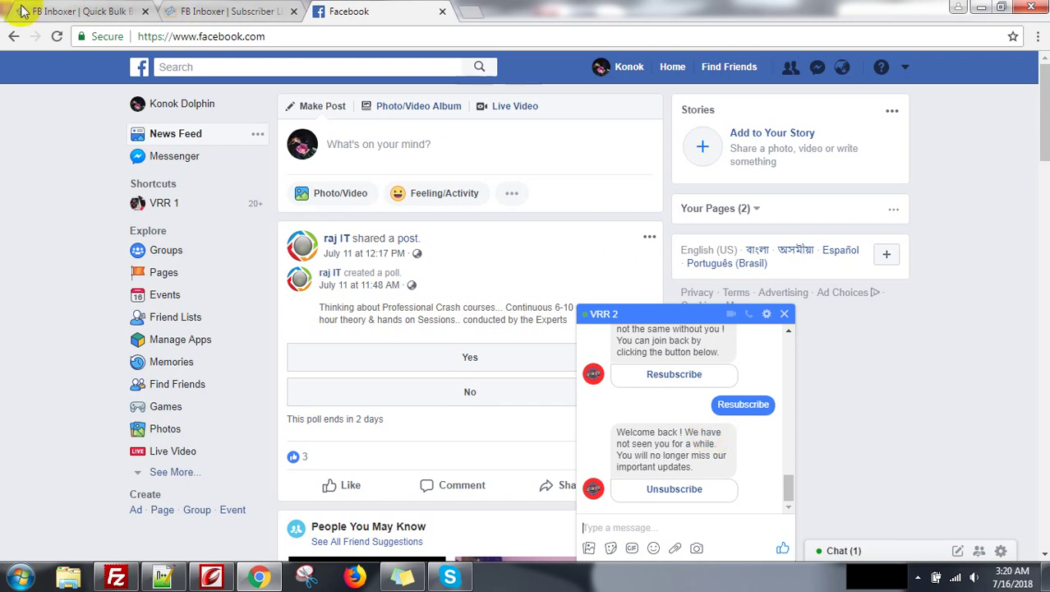
# Return to FB Inboxer and open the Subscriber Bulk Broadcast Report
pyautogui.click(66, 11)
pyautogui.scroll(-2, 144, 434)
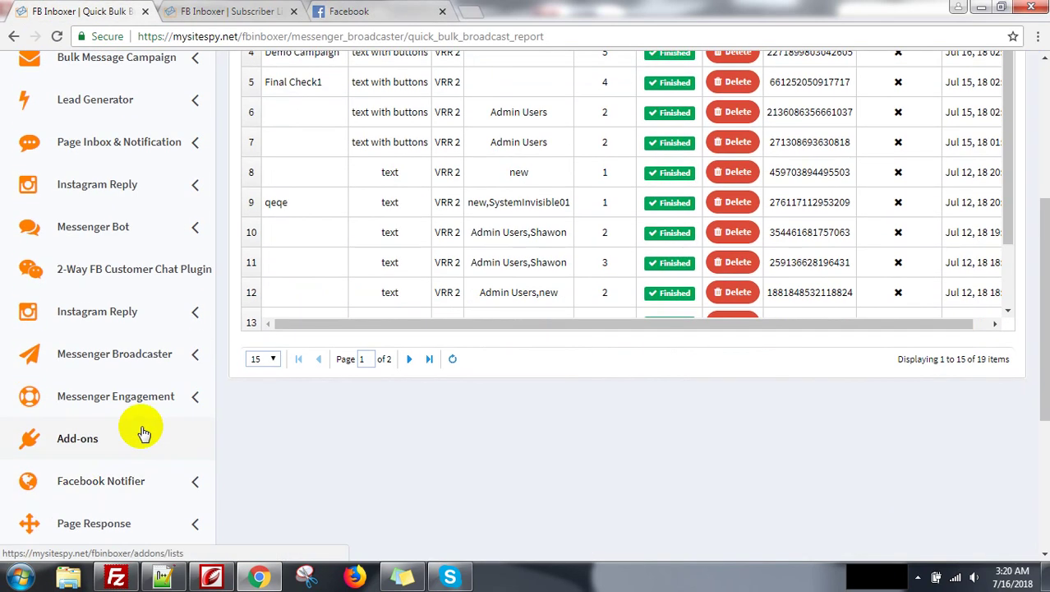
pyautogui.click(144, 362)
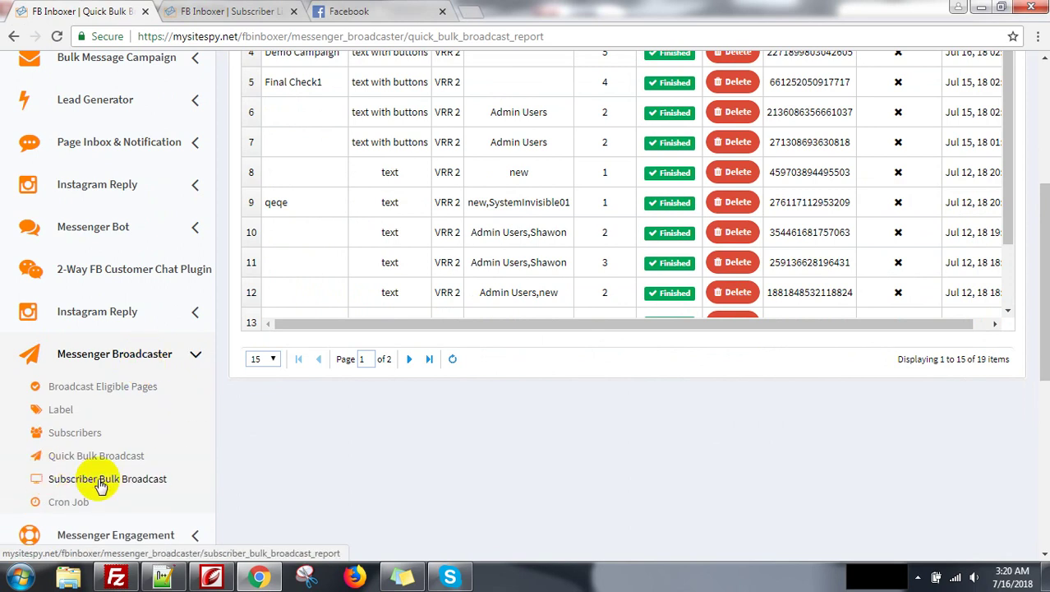
pyautogui.click(146, 483)
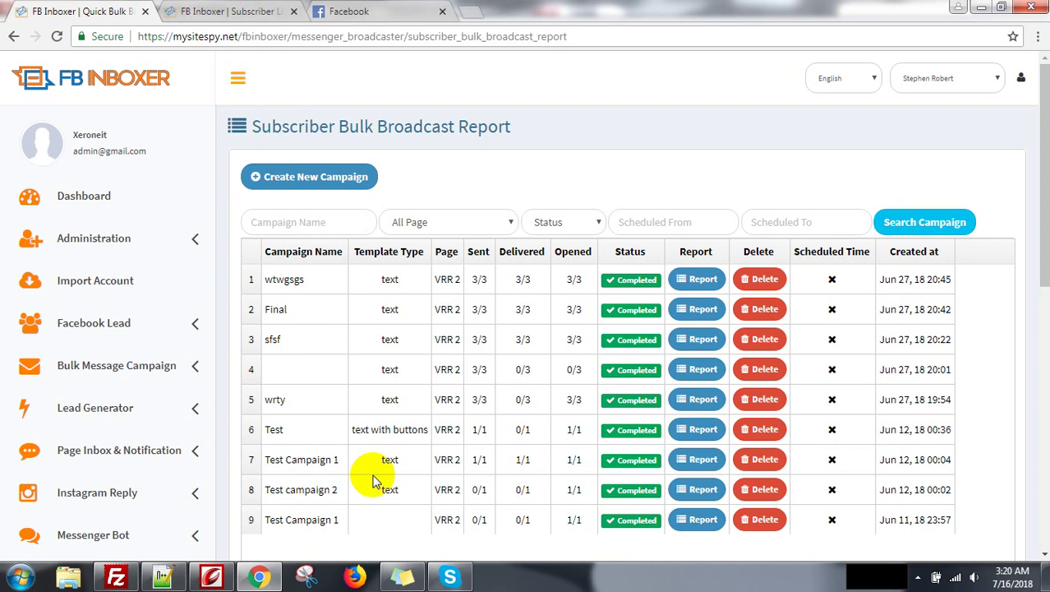
pyautogui.scroll(-2, 242, 476)
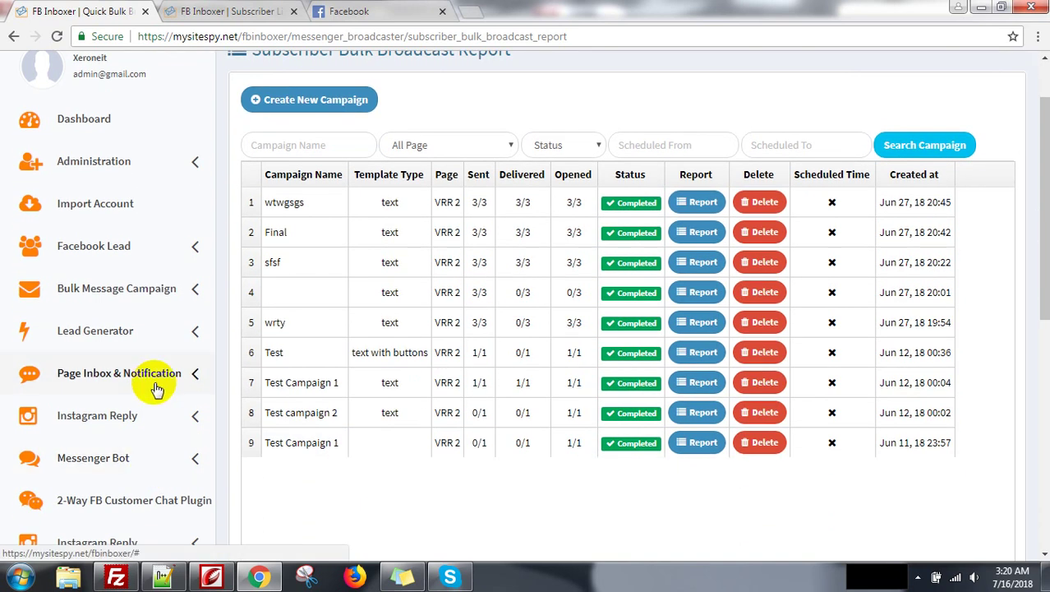
pyautogui.scroll(-2, 240, 450)
pyautogui.scroll(-4, 214, 456)
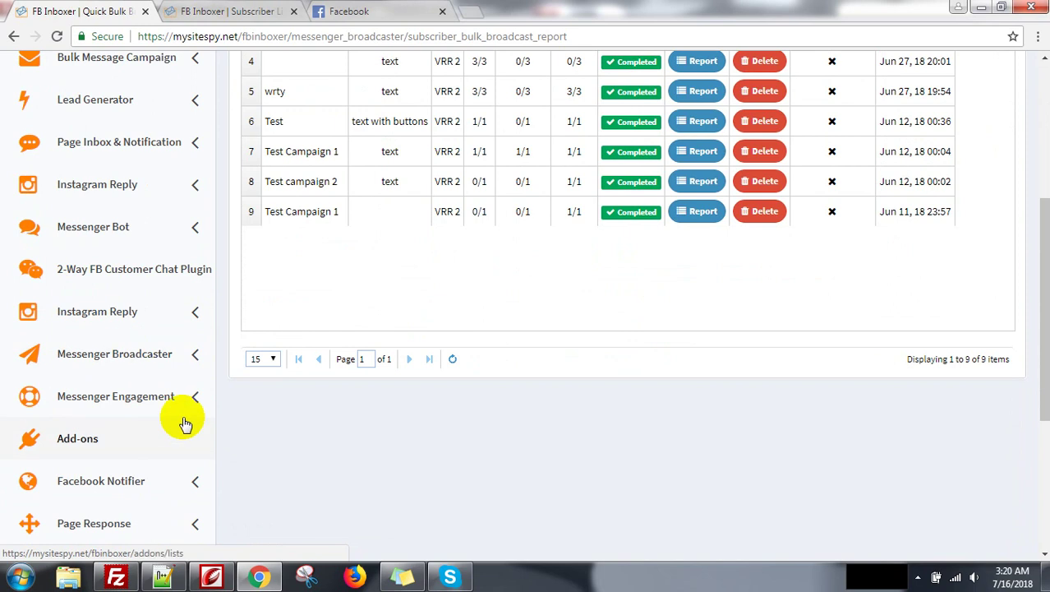
pyautogui.click(152, 366)
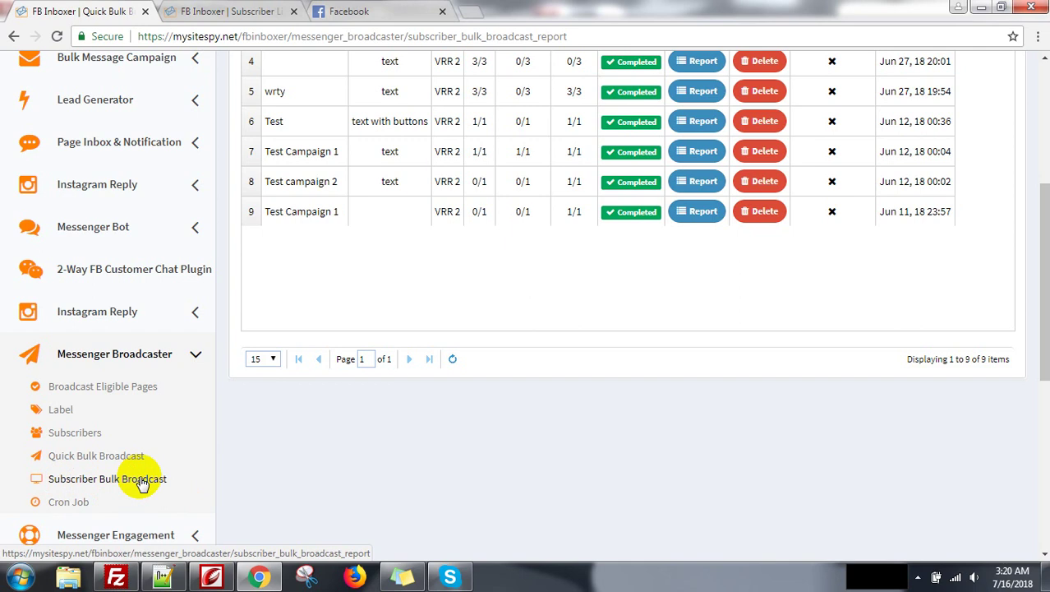
pyautogui.click(142, 484)
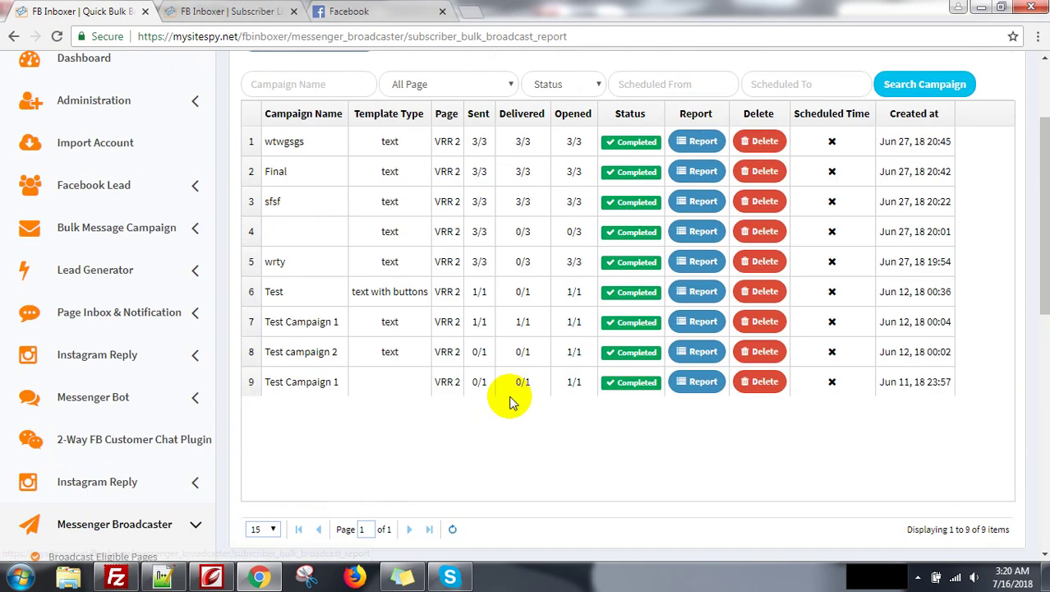
# Start a new subscriber bulk broadcast campaign named Demo 5 for the VRR 2 page
pyautogui.click(302, 179)
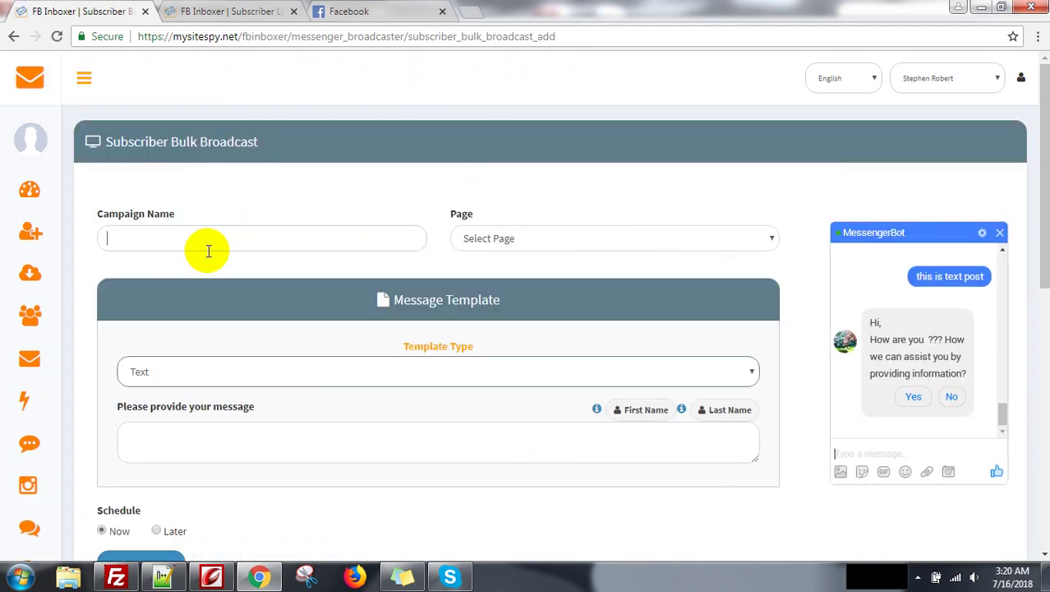
pyautogui.click(208, 248)
pyautogui.write('Demo 5')
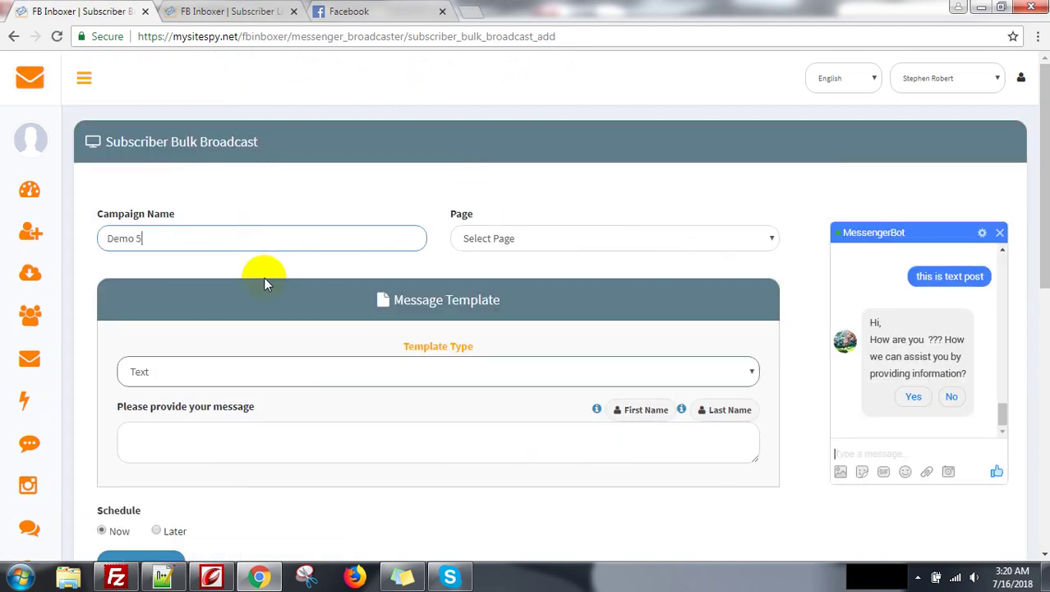
pyautogui.click(498, 234)
pyautogui.click(495, 289)
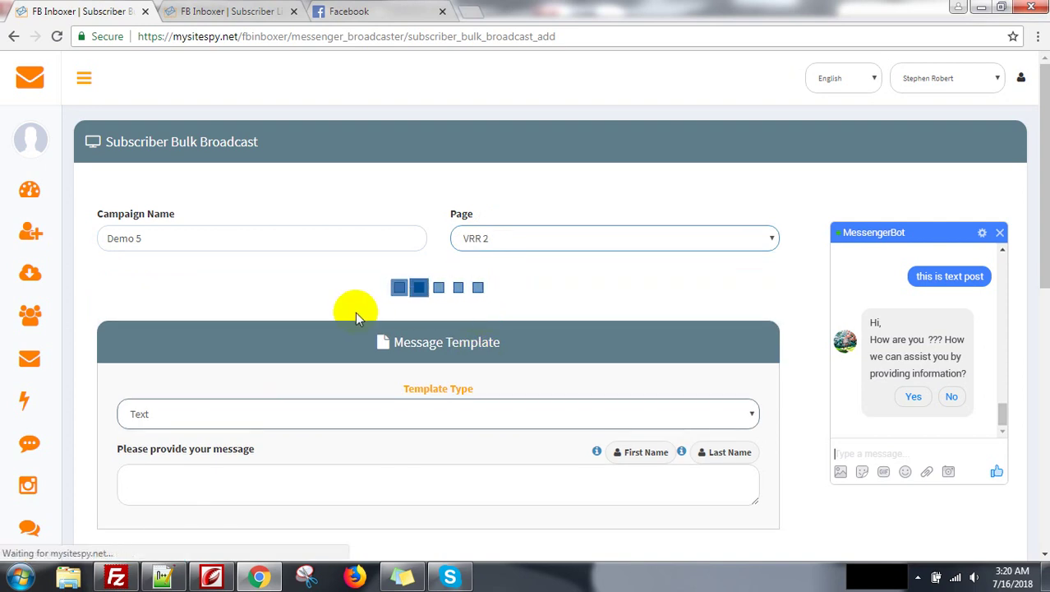
# Target the Demo 5 campaign at subscribers with the Demo Leads label
pyautogui.click(327, 296)
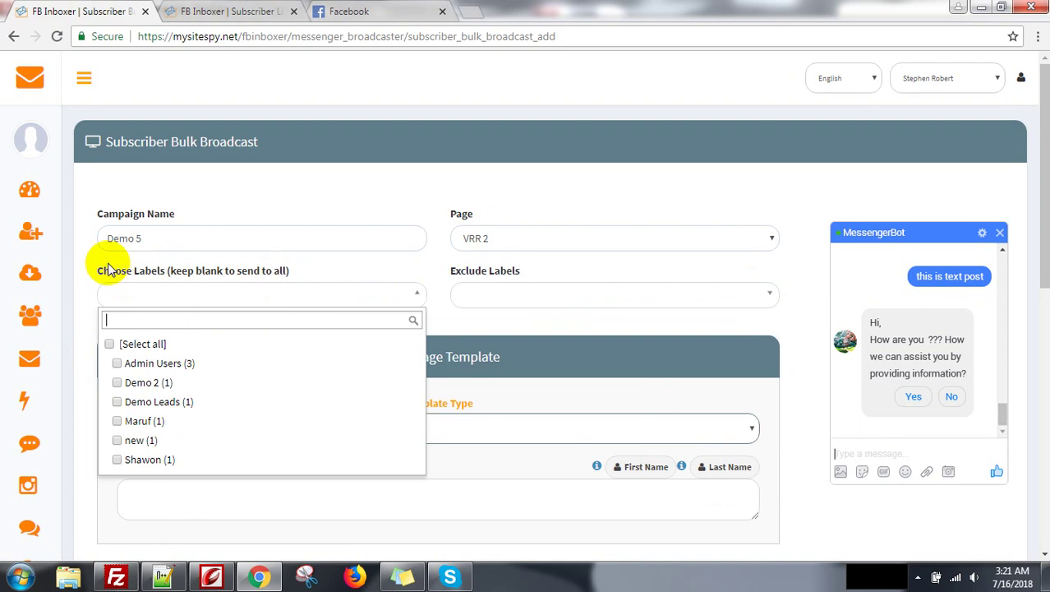
pyautogui.moveTo(102, 271); pyautogui.dragTo(300, 275)
pyautogui.click(301, 276)
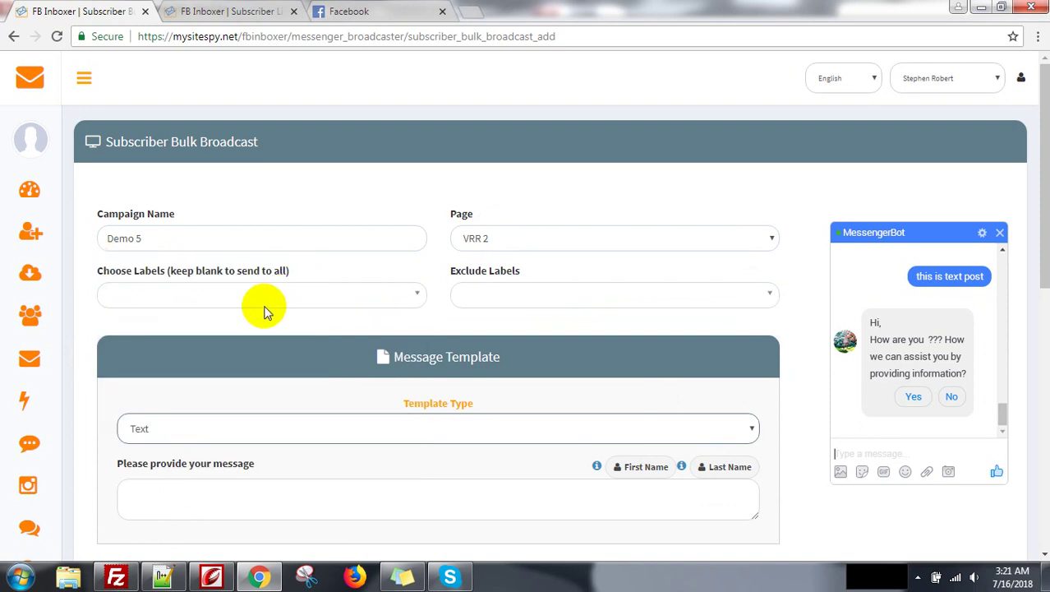
pyautogui.click(283, 297)
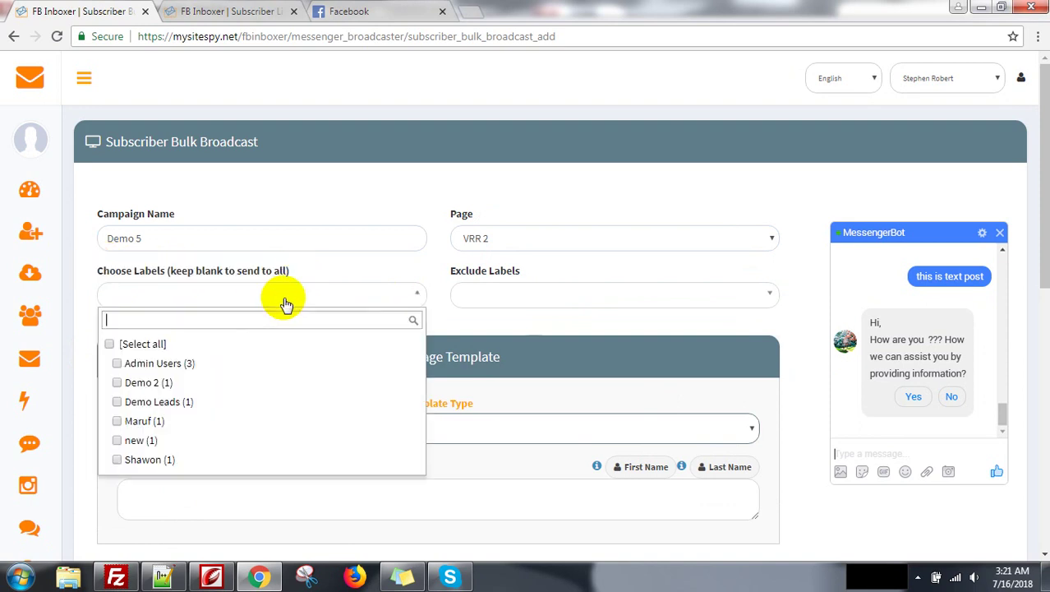
pyautogui.click(116, 401)
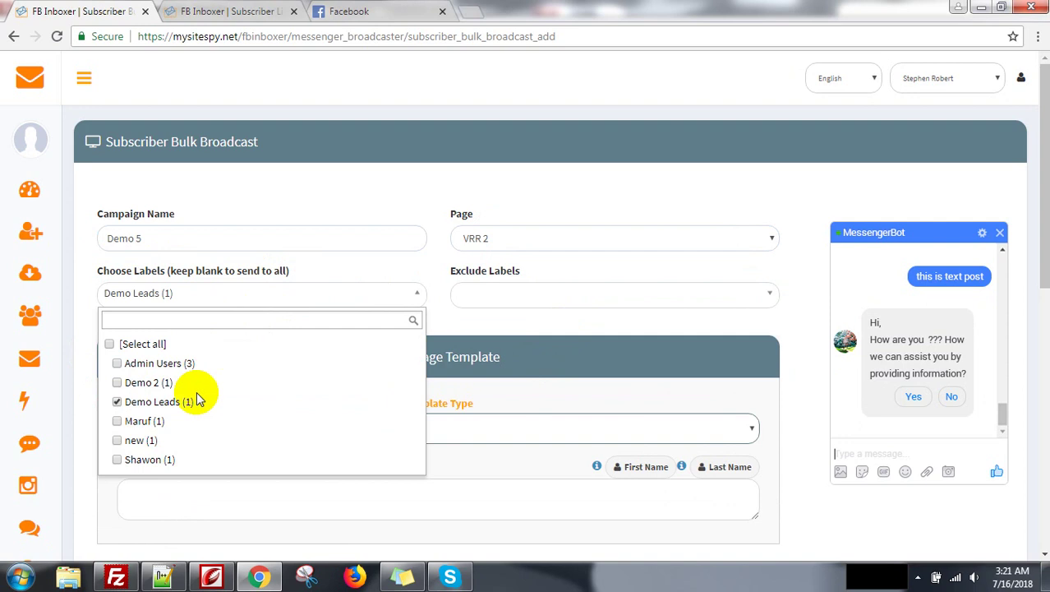
pyautogui.click(568, 327)
# Choose the Text With Buttons template and write the message "Thanks for visiting us. Do you want to know from us? then visit our site here"
pyautogui.scroll(-1, 408, 387)
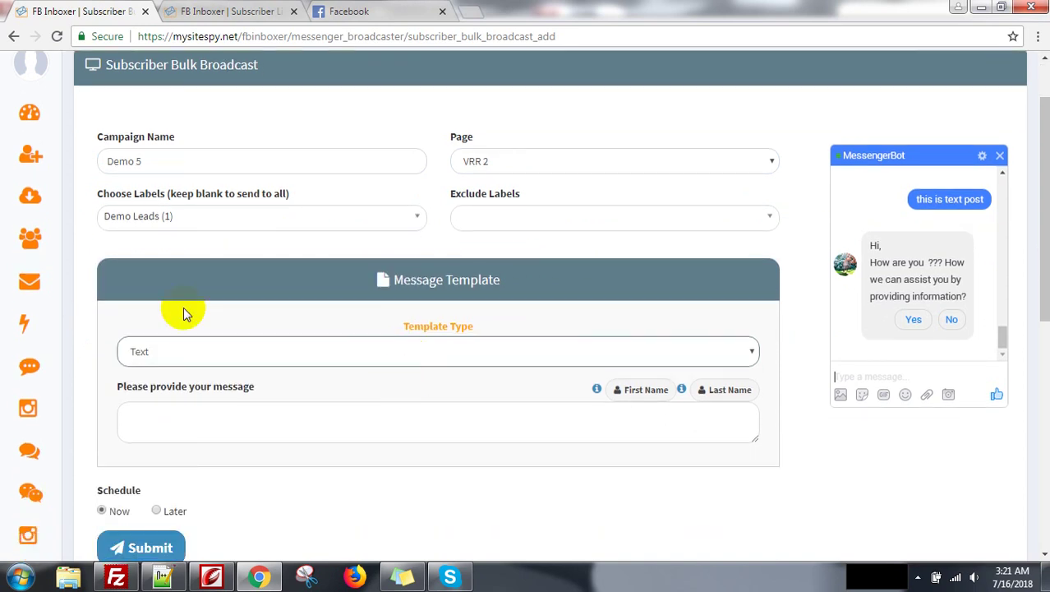
pyautogui.scroll(-3, 392, 361)
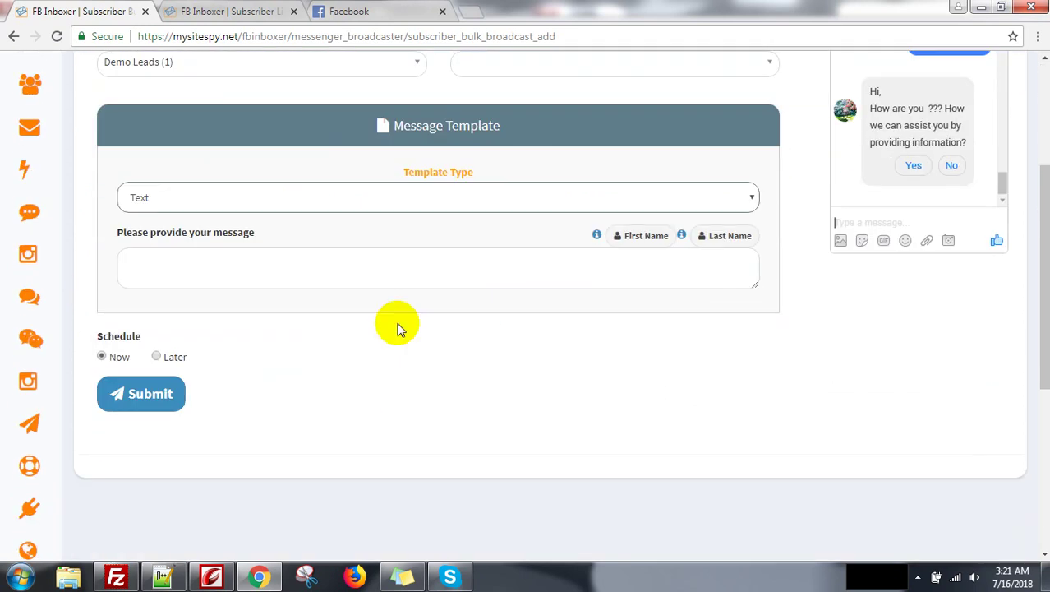
pyautogui.click(457, 199)
pyautogui.click(206, 306)
pyautogui.click(272, 265)
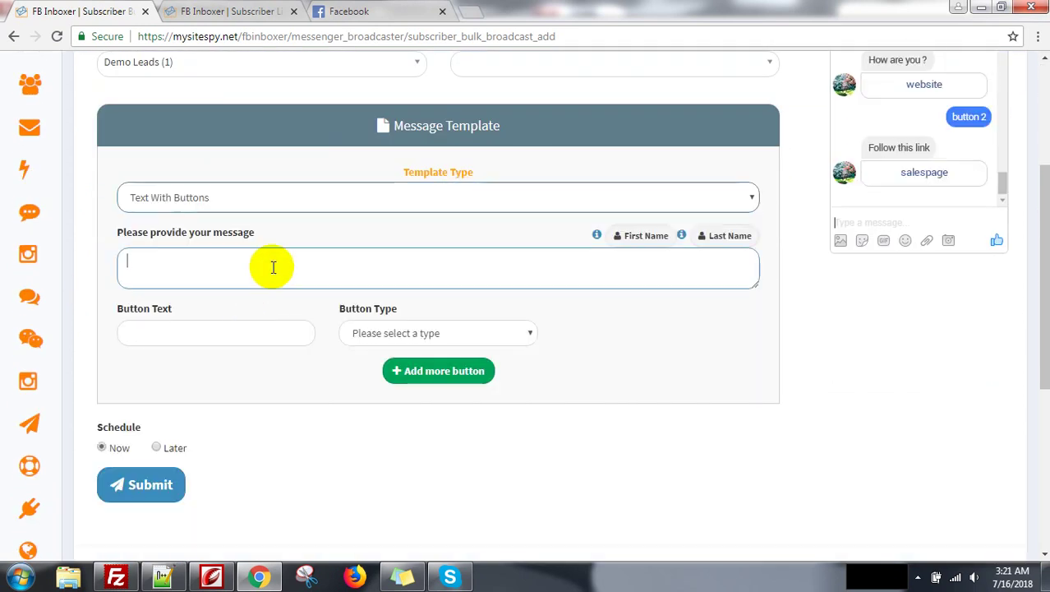
pyautogui.write('Thak')
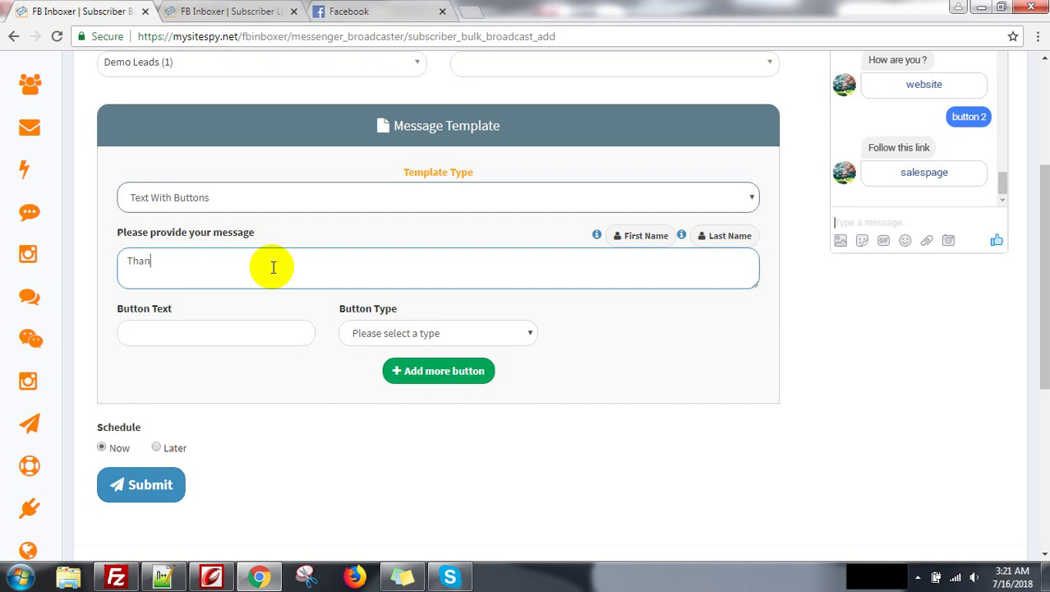
pyautogui.write('ks for visiting us. Do')
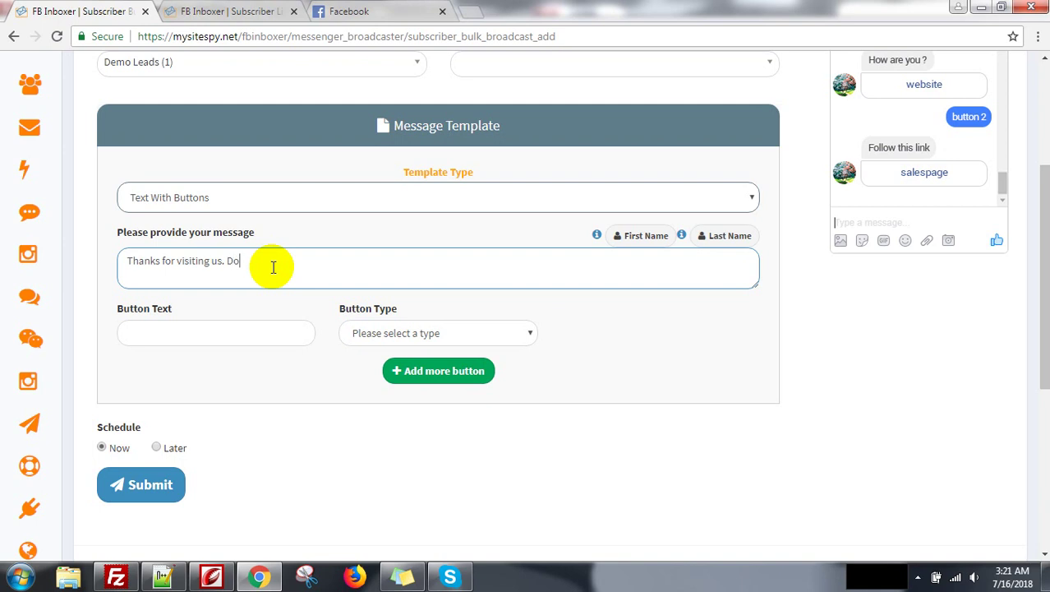
pyautogui.write(' you want to know from u')
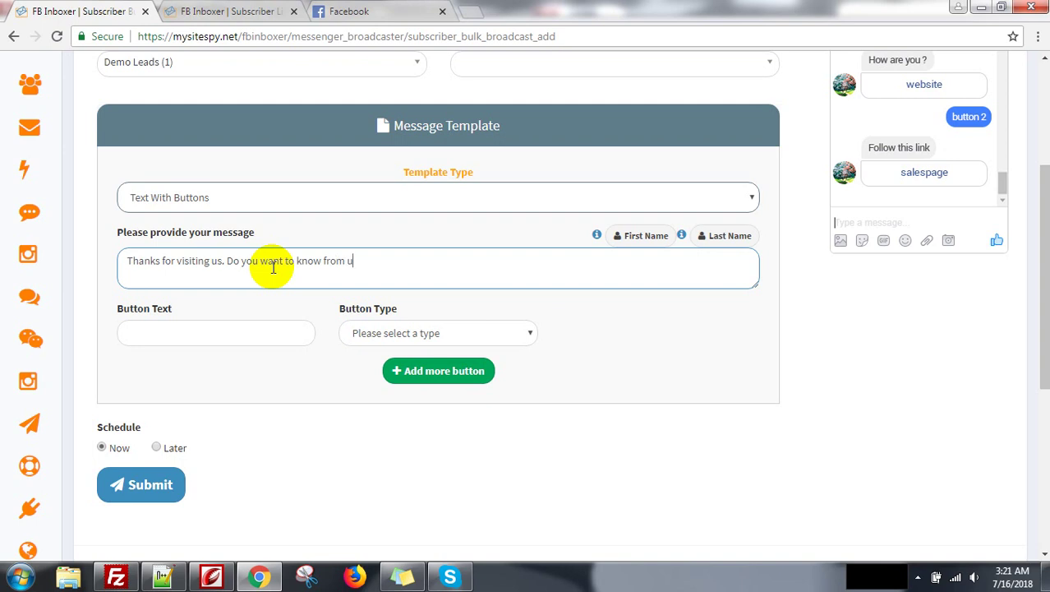
pyautogui.write('s? t')
pyautogui.press('BackSpace')
pyautogui.press('BackSpace')
pyautogui.write('then visit our site here')
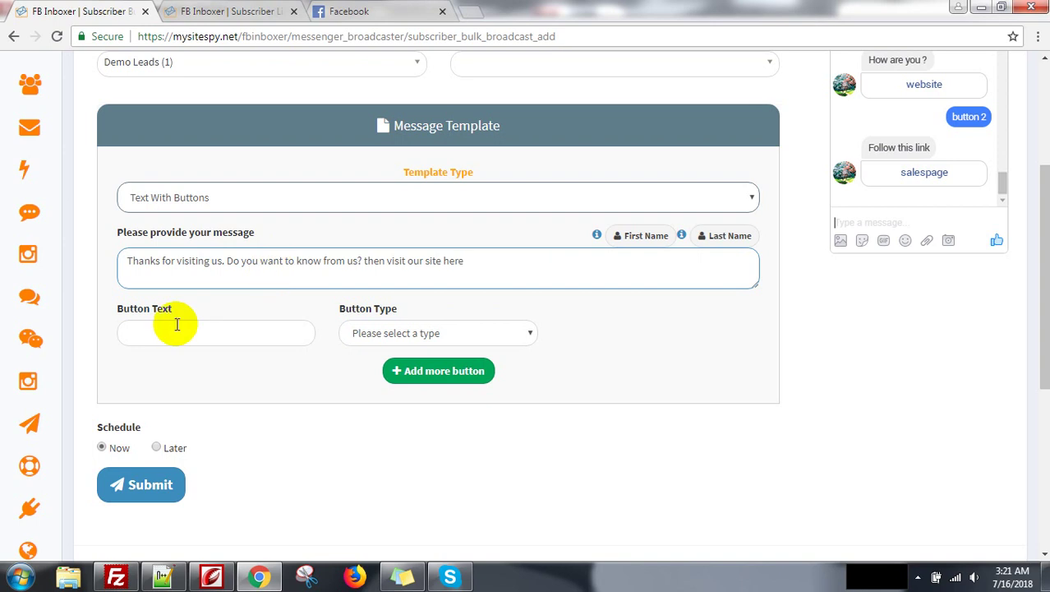
pyautogui.click(176, 326)
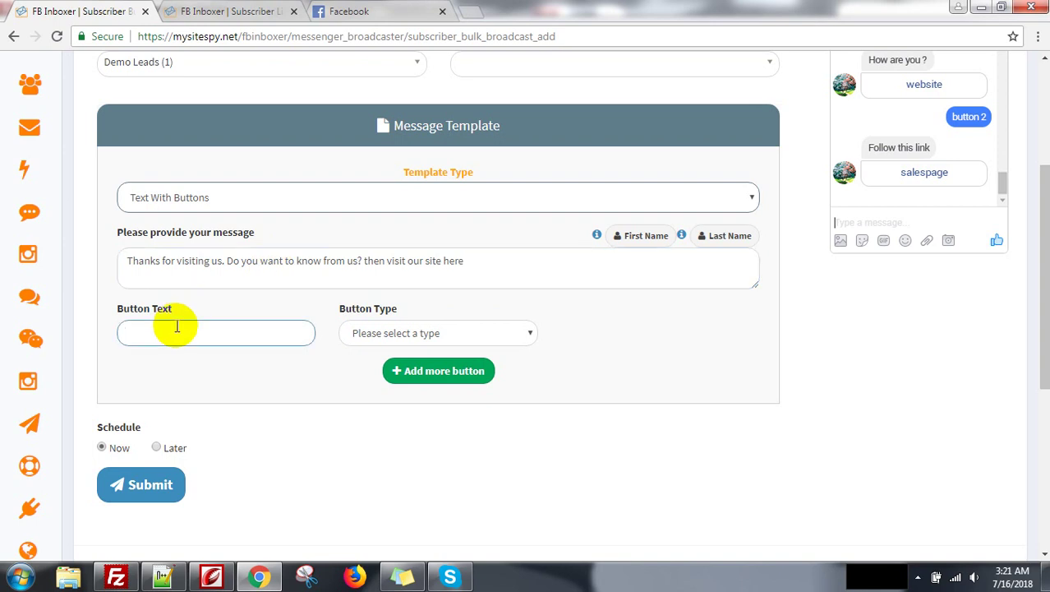
pyautogui.write('webs')
pyautogui.press('BackSpace')
pyautogui.press('BackSpace')
pyautogui.write('ite')
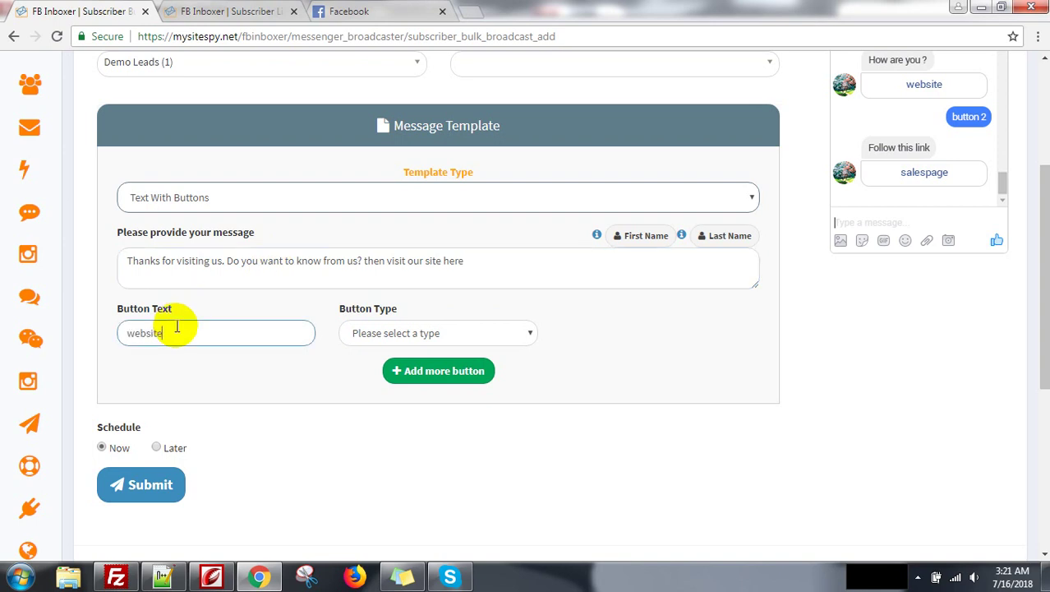
pyautogui.click(415, 332)
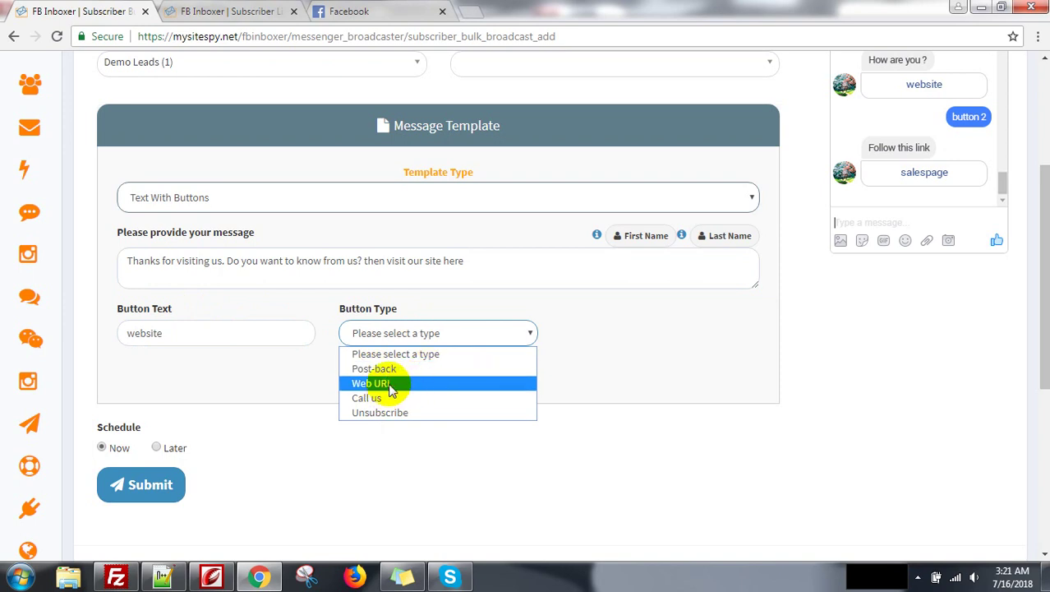
pyautogui.click(394, 382)
pyautogui.click(584, 333)
pyautogui.write('https')
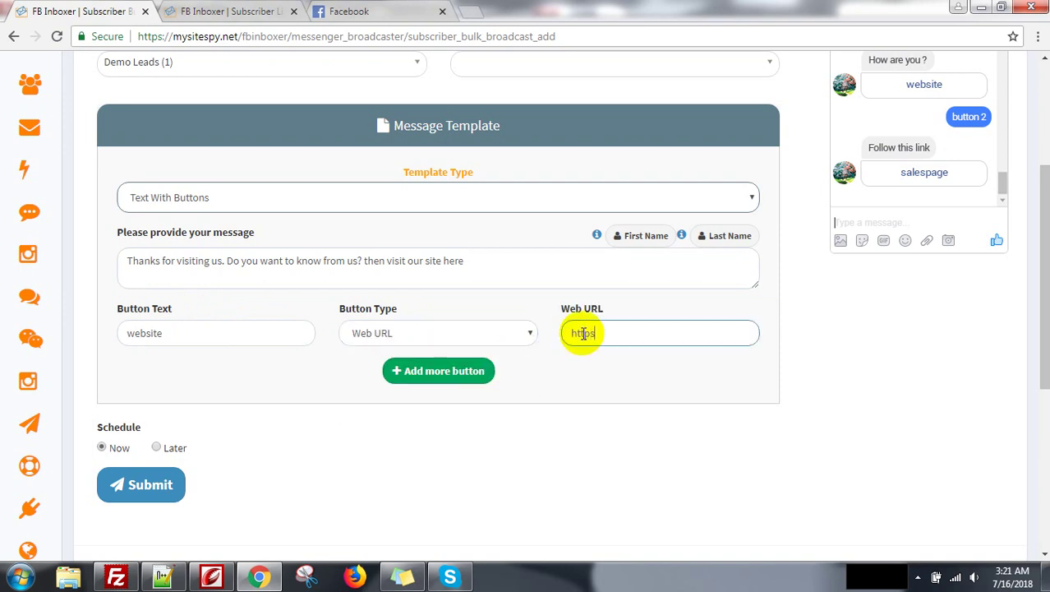
pyautogui.write('://wordpress.orh')
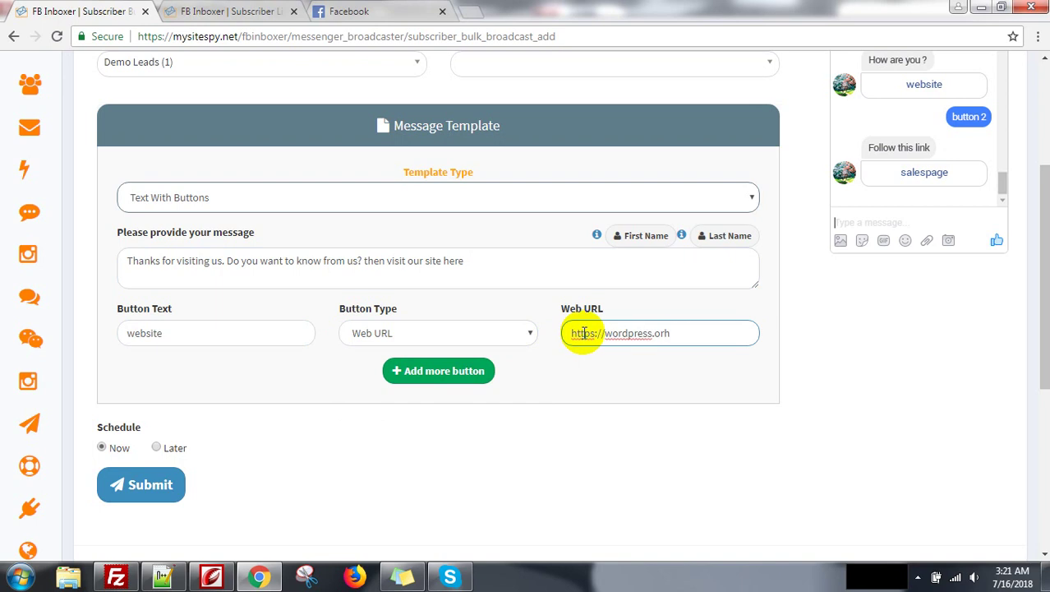
pyautogui.press('BackSpace')
pyautogui.write('g')
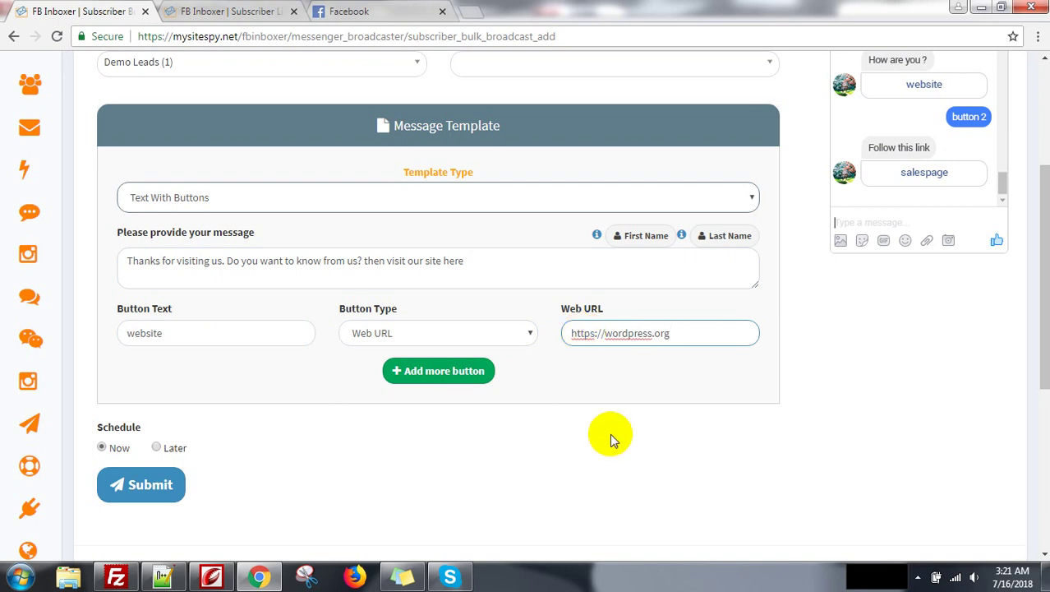
# Add a second message button labelled "Unsubscribe" with the button type Unsubscribe
pyautogui.click(457, 374)
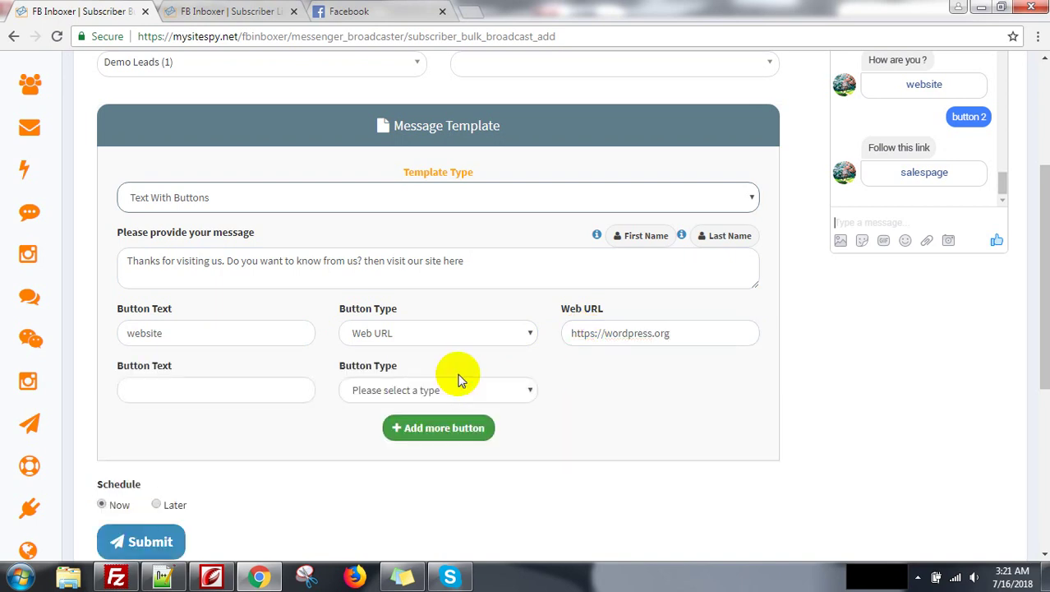
pyautogui.click(206, 391)
pyautogui.write('Unsubs')
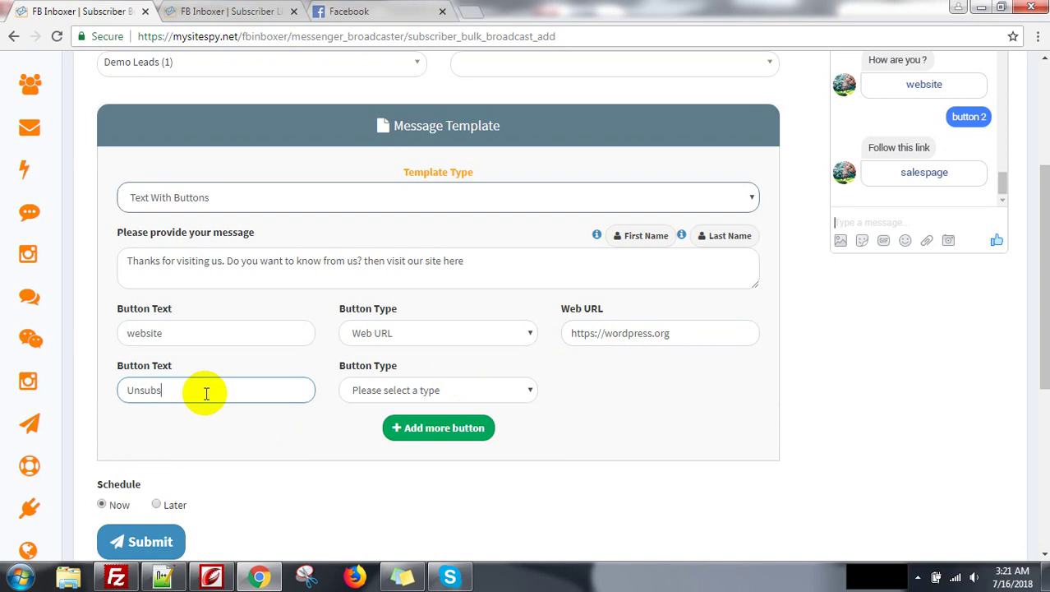
pyautogui.write('cribe')
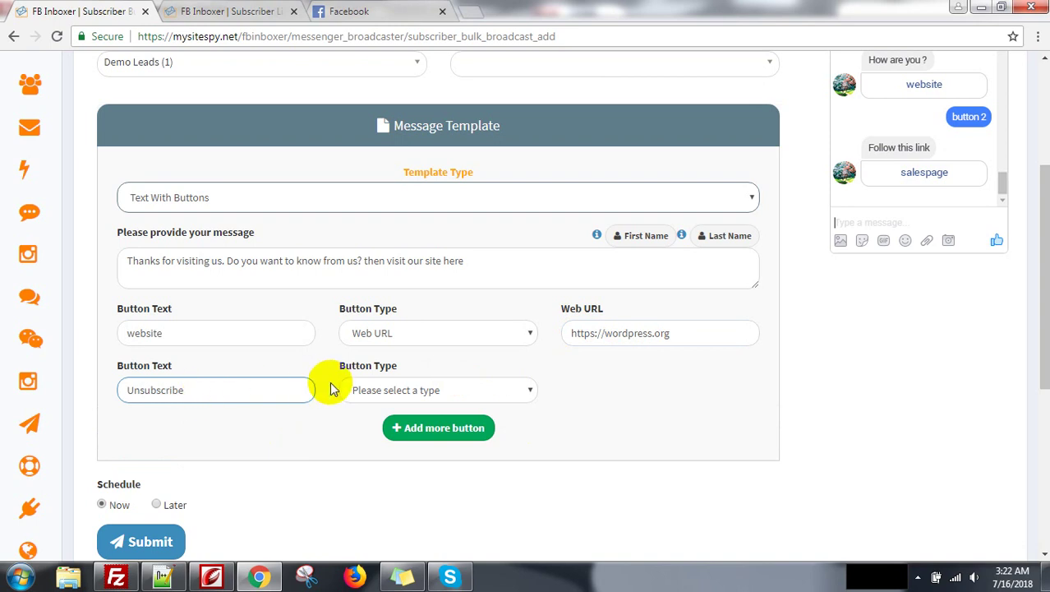
pyautogui.click(384, 388)
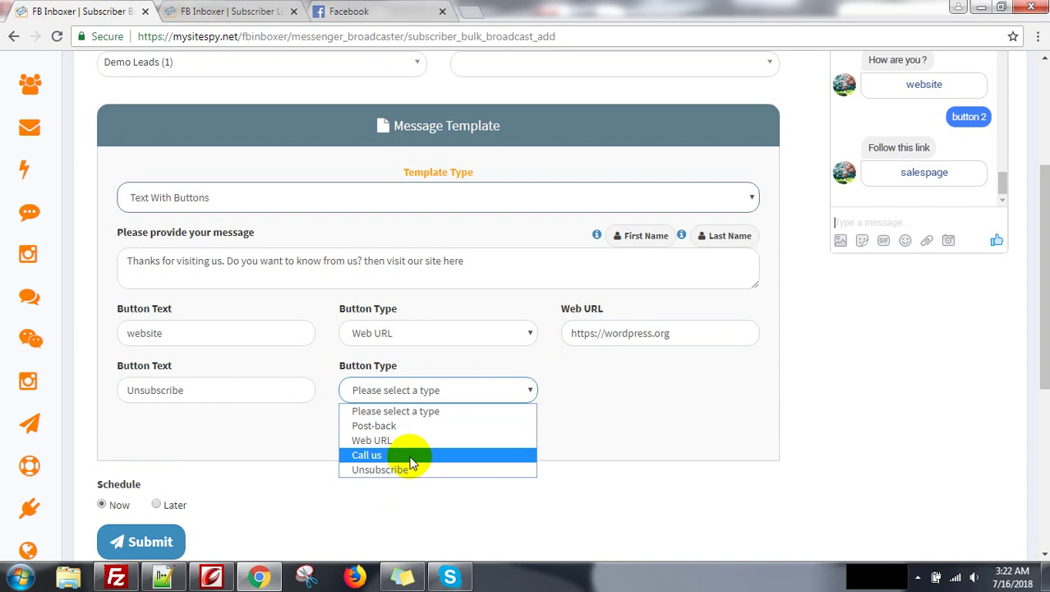
pyautogui.click(386, 469)
# Submit the Demo 5 subscriber broadcast and return to the Subscriber Bulk Broadcast Report
pyautogui.scroll(-3, 148, 461)
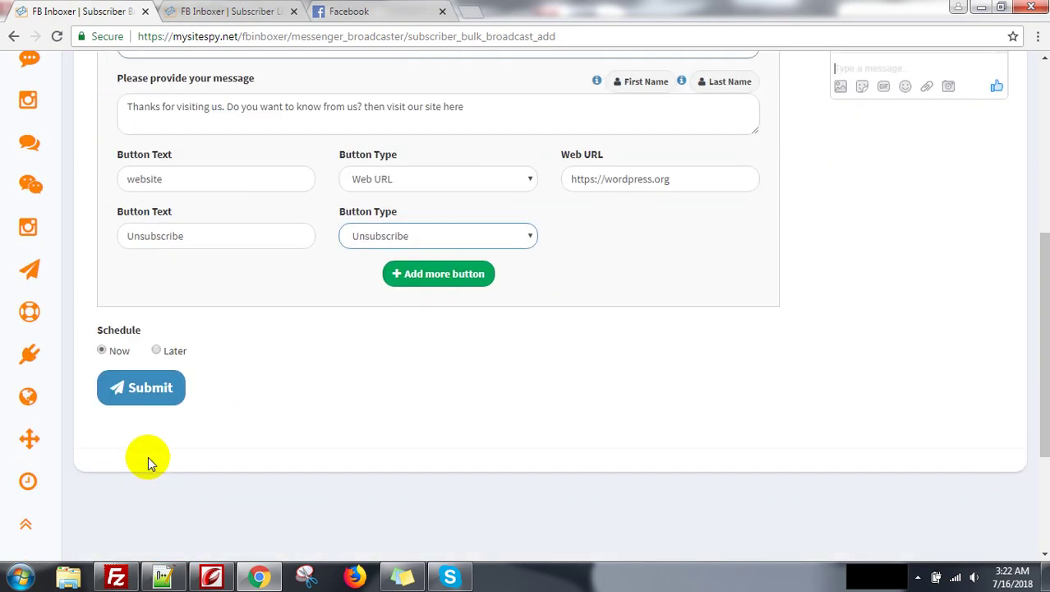
pyautogui.click(152, 399)
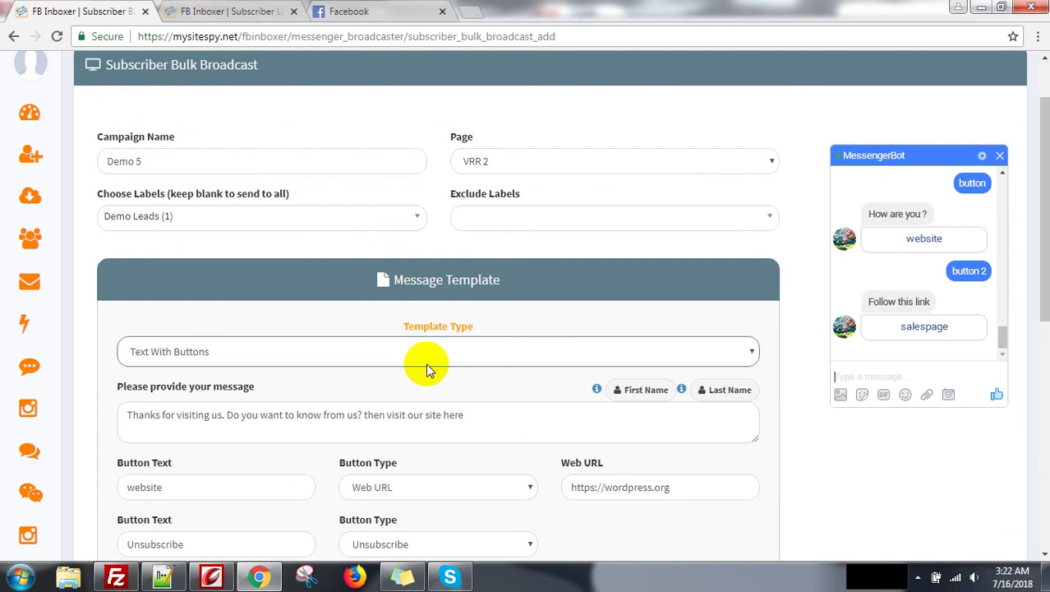
pyautogui.press('Return')
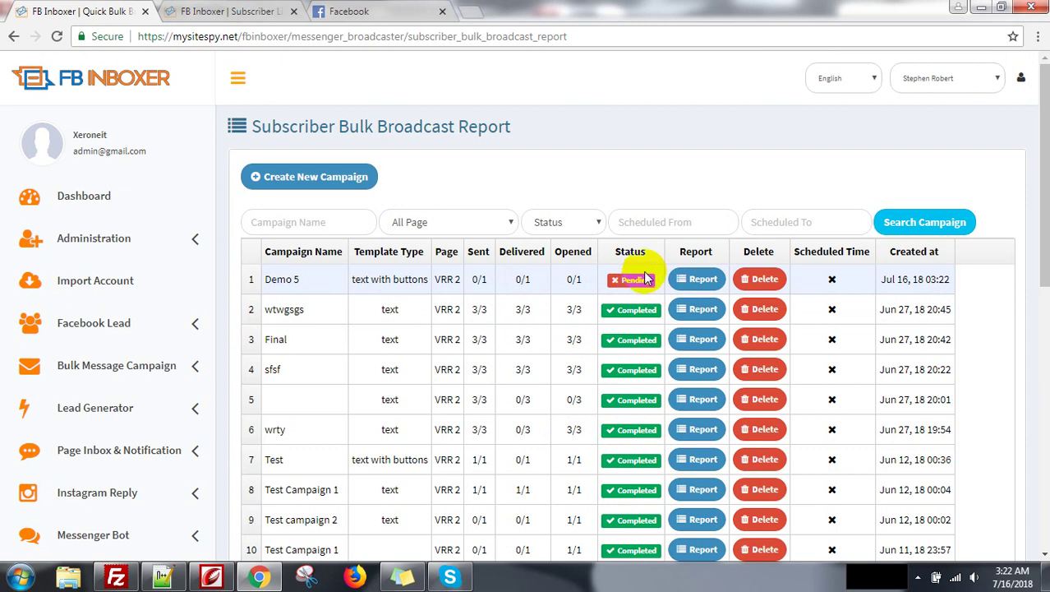
# Examine the wtwgsgs campaign's report for its subscriber, sent, delivered and opened figures, and close it
pyautogui.scroll(-3, 218, 442)
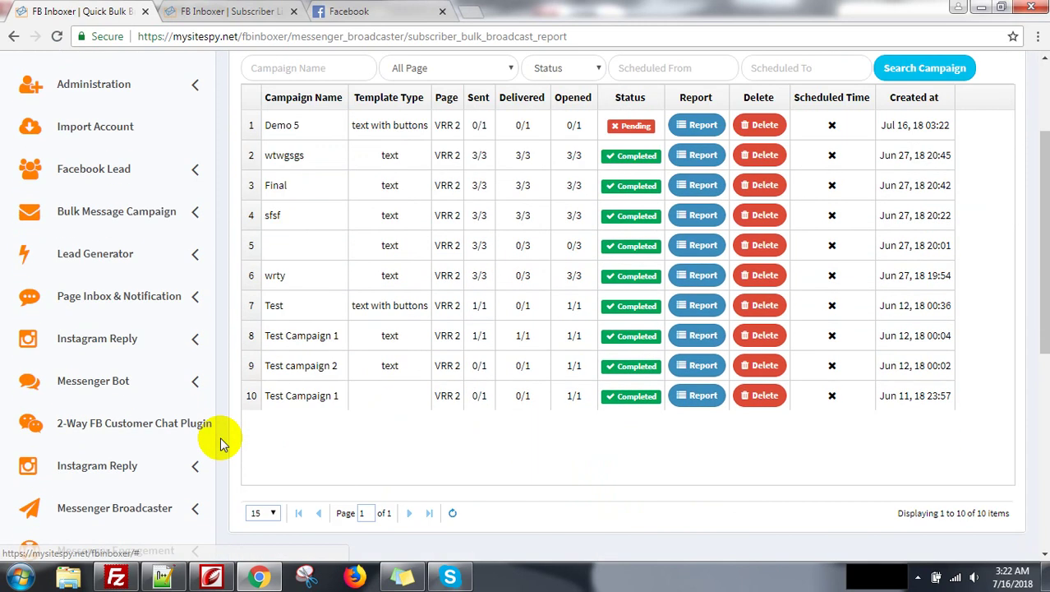
pyautogui.scroll(1, 223, 439)
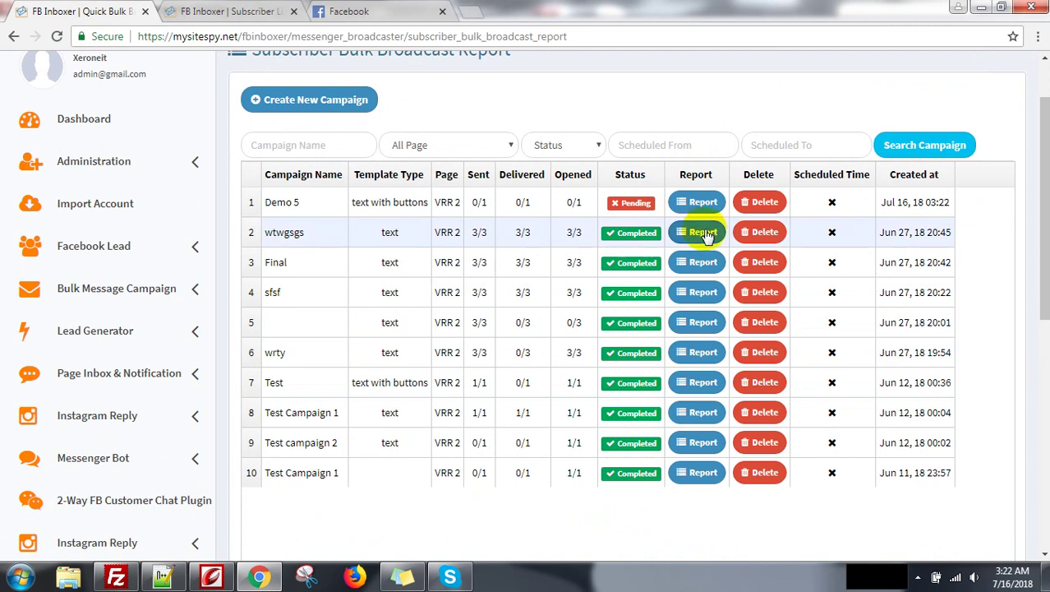
pyautogui.click(692, 233)
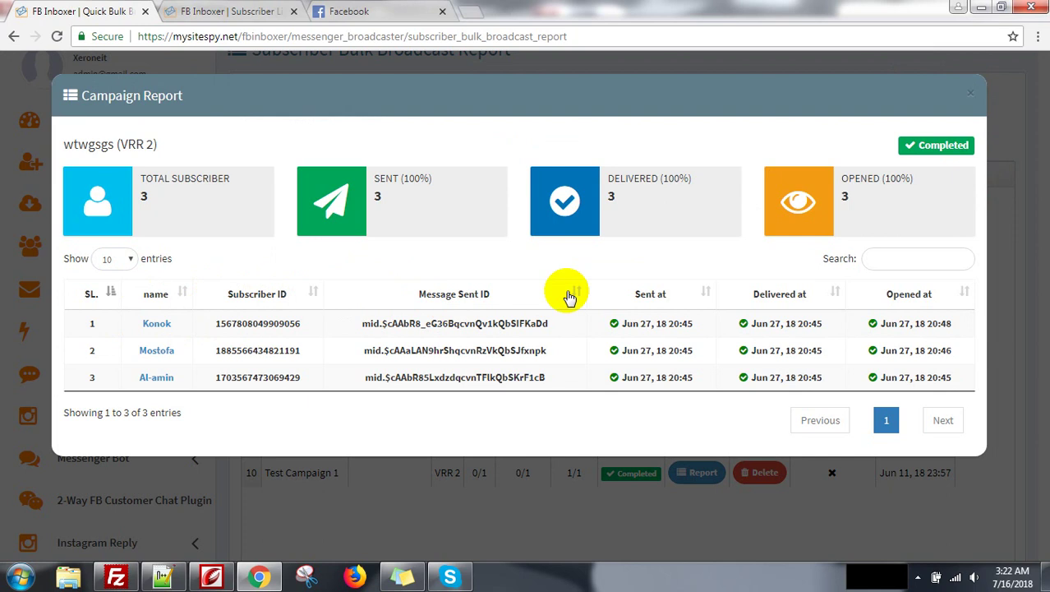
pyautogui.click(751, 294)
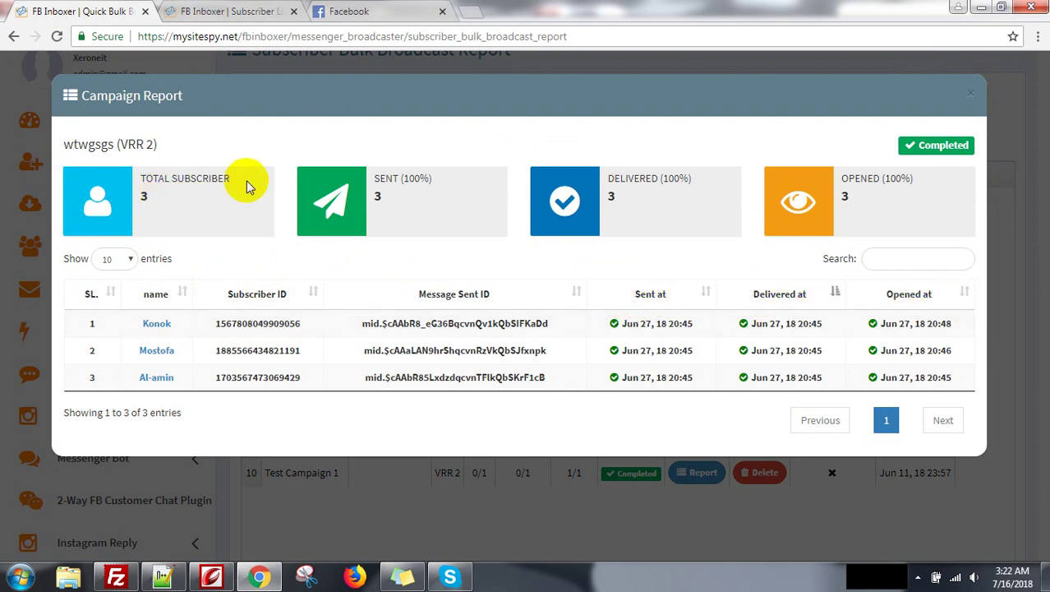
pyautogui.moveTo(247, 179); pyautogui.dragTo(143, 178)
pyautogui.doubleClick(154, 177)
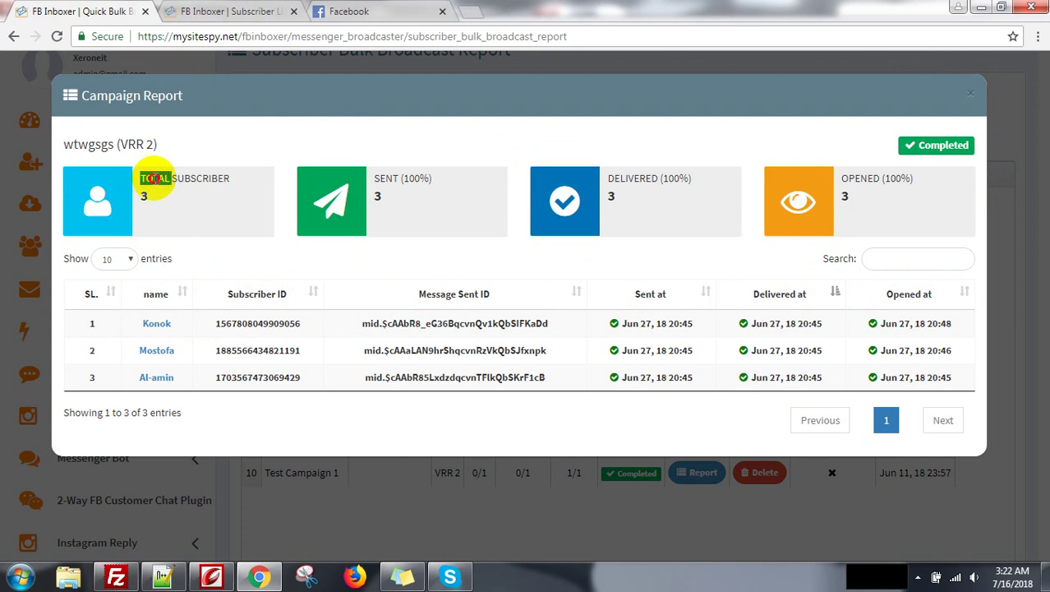
pyautogui.tripleClick(404, 177)
pyautogui.moveTo(699, 185); pyautogui.dragTo(610, 181)
pyautogui.click(625, 201)
pyautogui.tripleClick(614, 187)
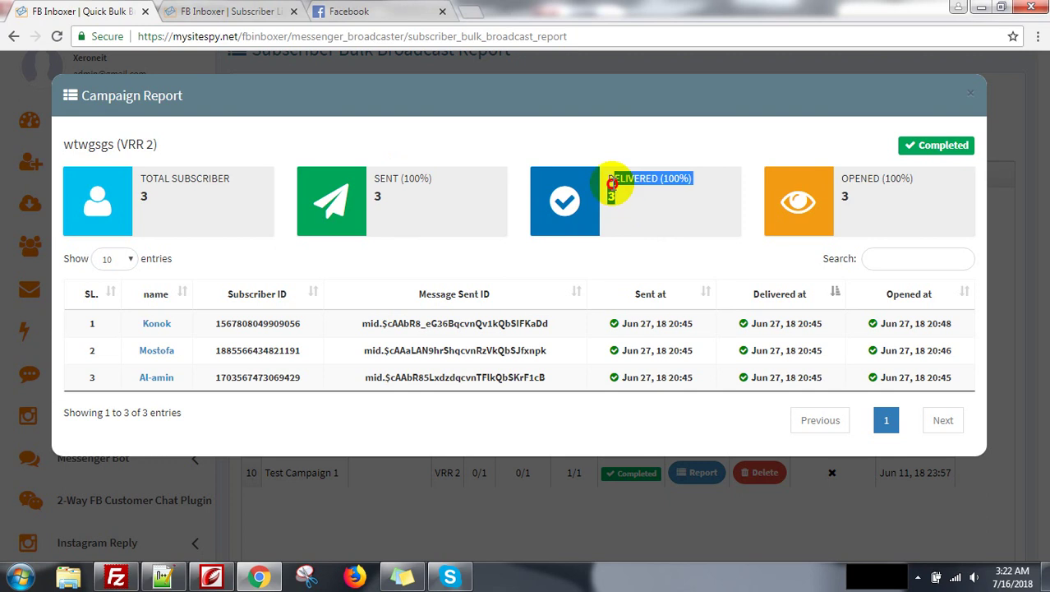
pyautogui.click(643, 207)
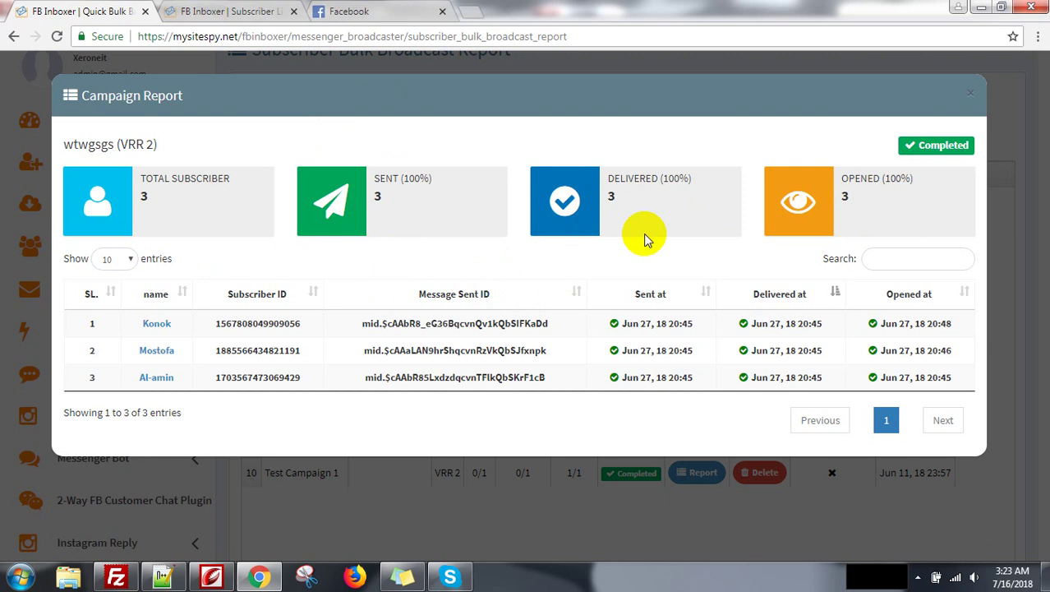
pyautogui.click(972, 100)
pyautogui.scroll(-3, 177, 357)
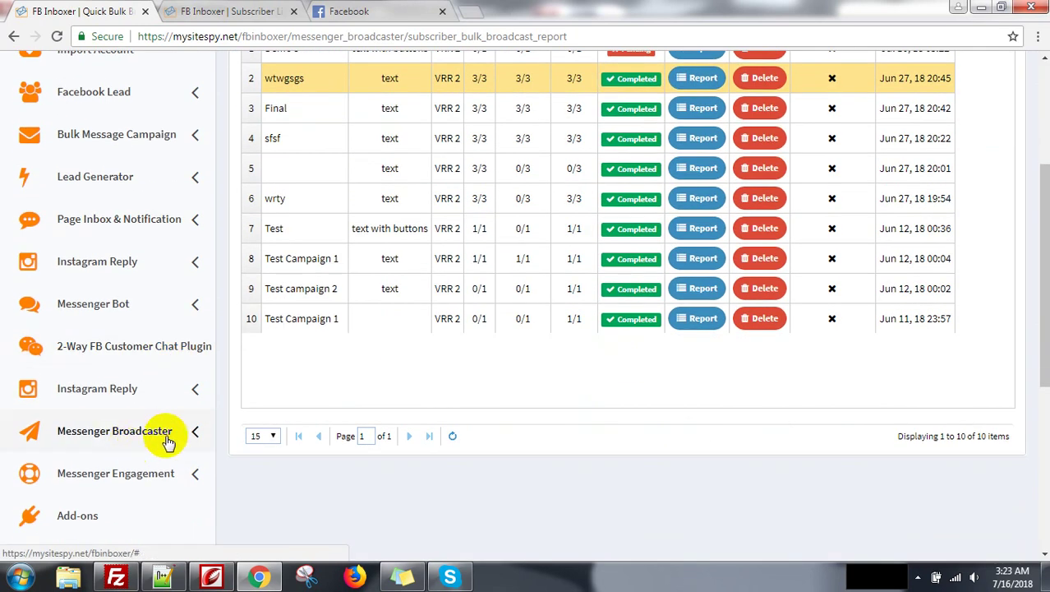
pyautogui.scroll(-2, 247, 444)
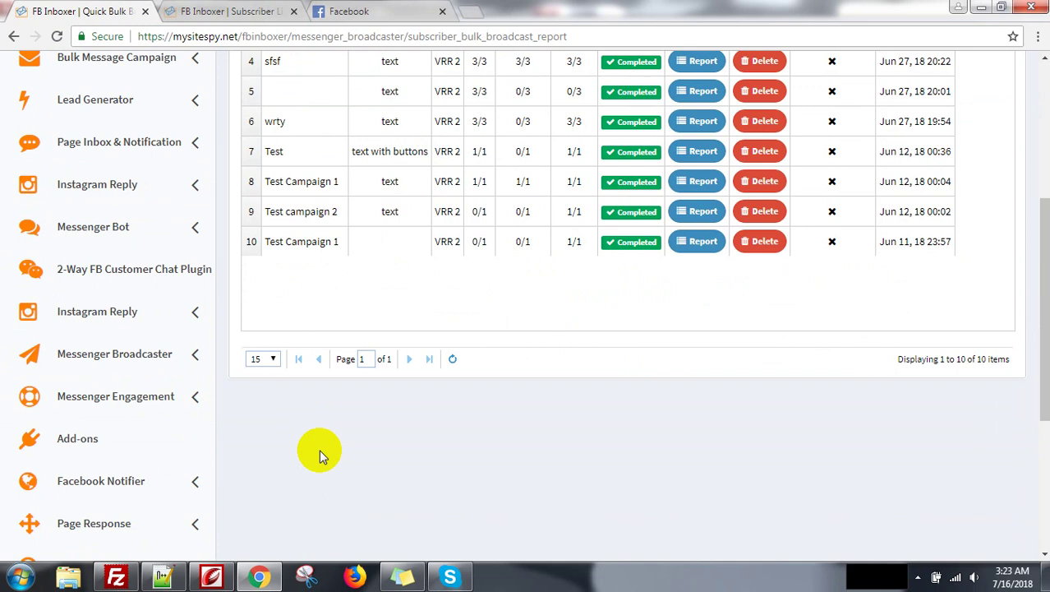